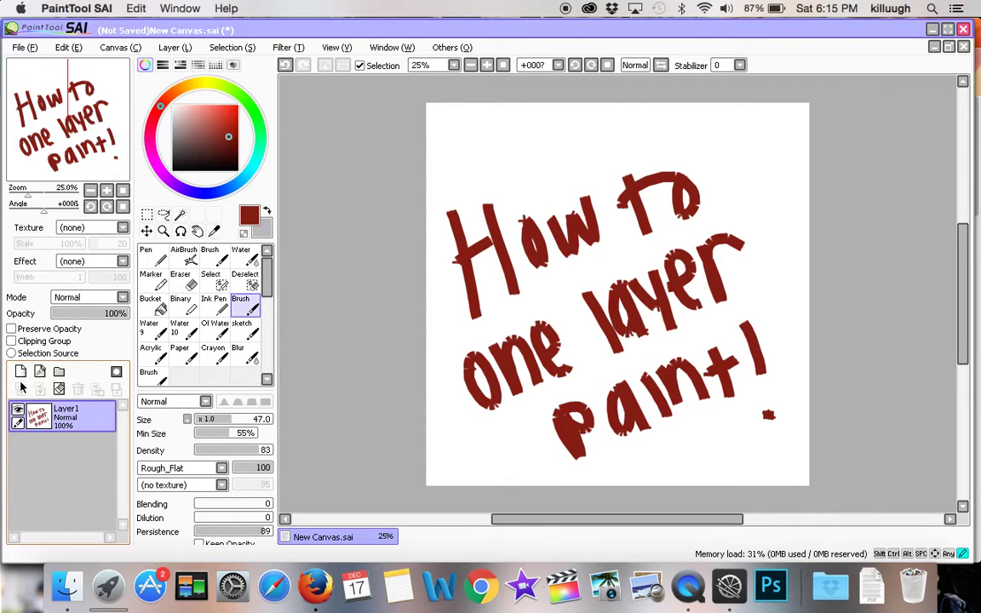
- Hide the lettering layer and add a new layer above it
left_click(17, 417)
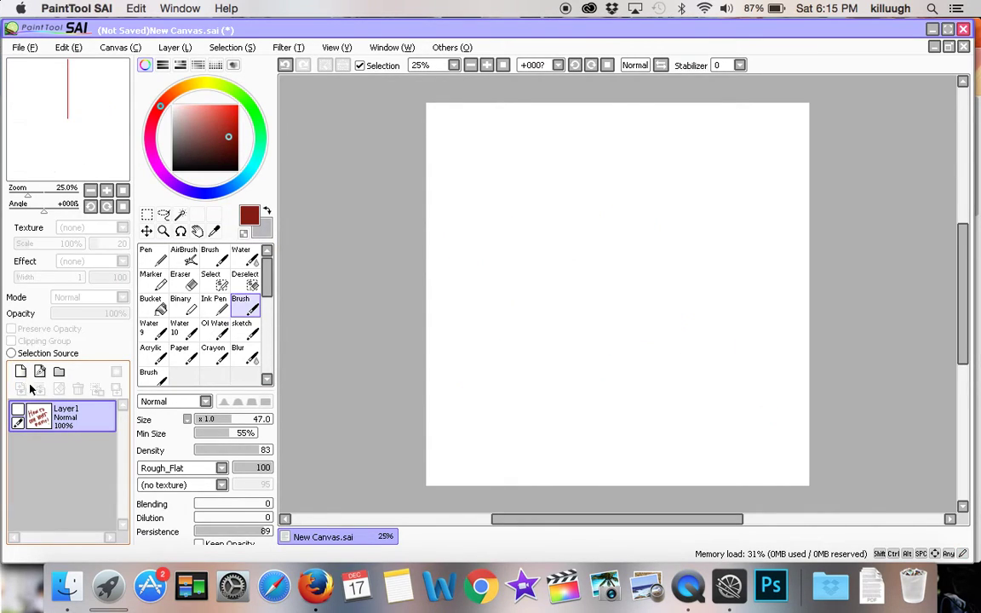
left_click(21, 372)
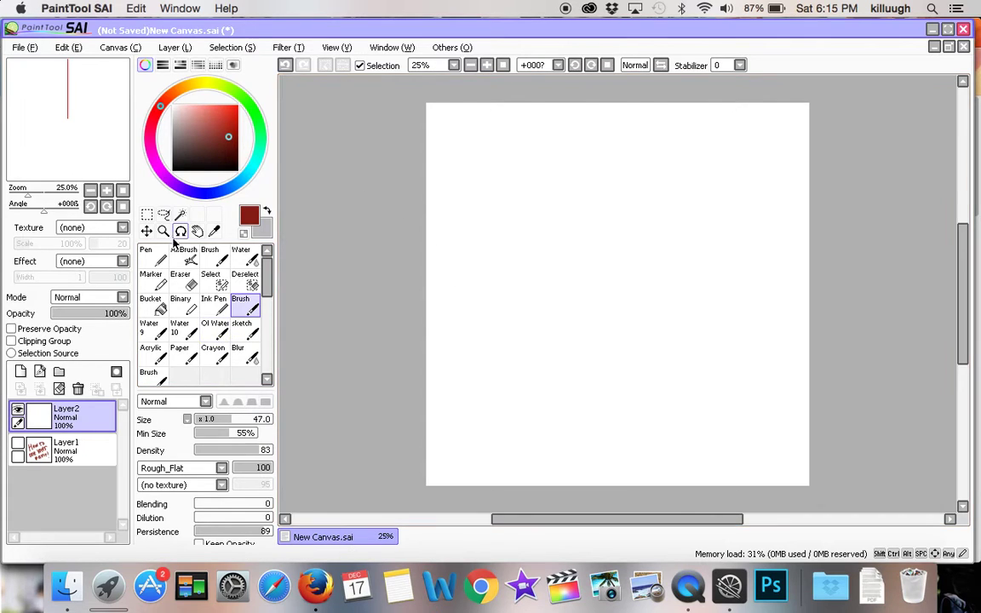
- Set up the Brush with the Noise shape in dark brown at size 13
mouse_move(265, 285)
left_mouse_down()
mouse_move(269, 305)
mouse_move(277, 284)
left_mouse_up()
left_click(213, 255)
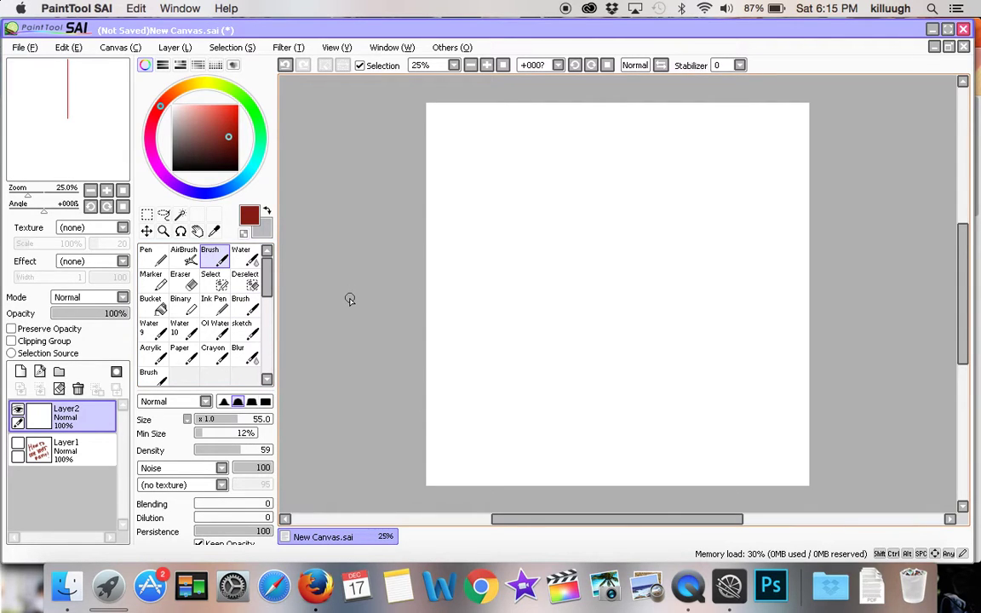
mouse_move(166, 110)
left_mouse_down()
mouse_move(174, 98)
mouse_move(167, 102)
left_mouse_up()
left_click(226, 154)
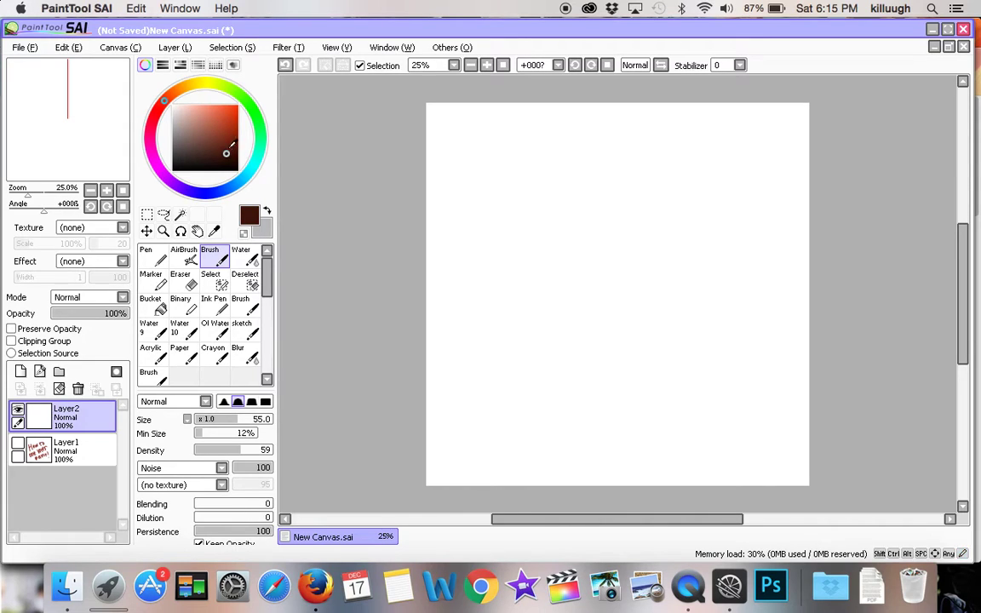
left_click(487, 65)
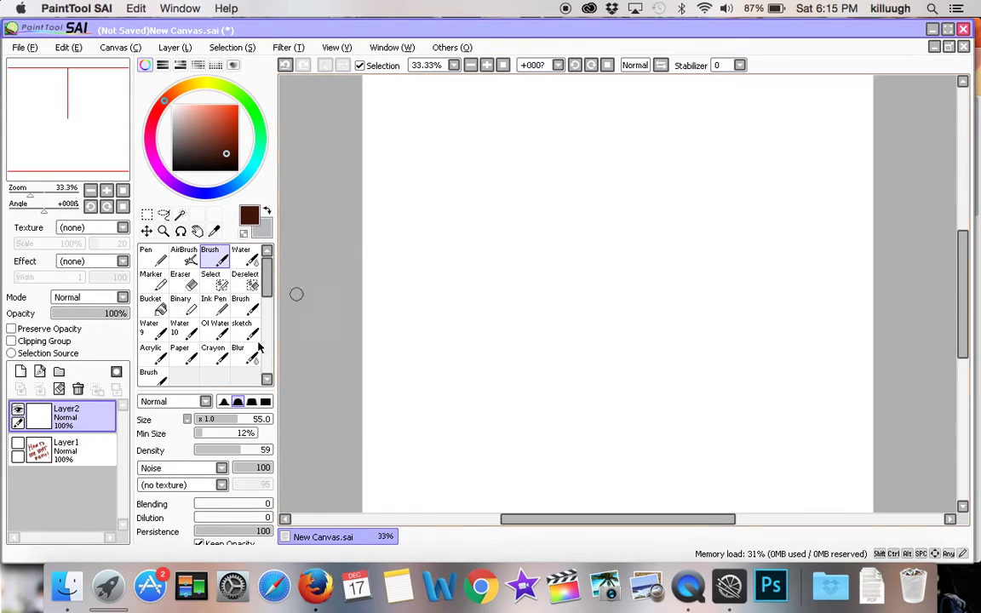
left_click(214, 419)
left_click(471, 64)
- Sketch an oval head outline tapering to the chin, with a rounded ear on its right side
mouse_move(608, 164)
left_mouse_down()
mouse_move(557, 224)
mouse_move(610, 167)
left_mouse_up()
left_click_drag(568, 189, 633, 173)
mouse_move(548, 231)
left_mouse_down()
mouse_move(598, 169)
mouse_move(669, 201)
left_mouse_up()
left_click_drag(561, 196, 550, 247)
left_click_drag(549, 227, 566, 334)
mouse_move(556, 286)
left_mouse_down()
mouse_move(567, 339)
mouse_move(600, 358)
left_mouse_up()
left_click_drag(569, 320, 614, 363)
mouse_move(638, 354)
left_mouse_down()
mouse_move(674, 321)
mouse_move(678, 296)
mouse_move(655, 348)
mouse_move(680, 280)
left_mouse_up()
left_click_drag(673, 260, 671, 322)
mouse_move(687, 247)
left_mouse_down()
mouse_move(699, 261)
mouse_move(690, 281)
left_mouse_up()
left_click_drag(701, 261, 673, 290)
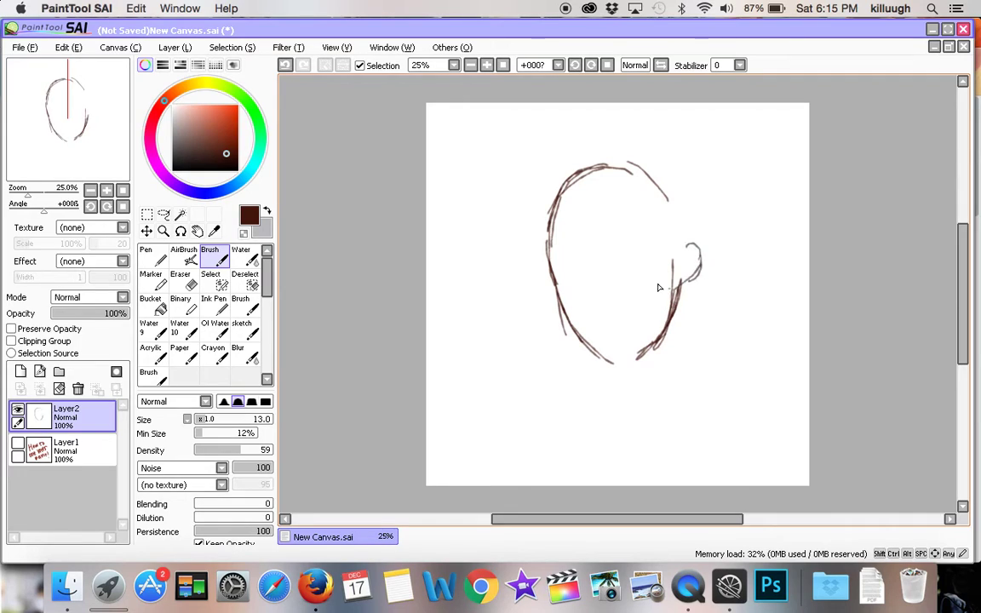
- Sketch the nose and both eyes inside the face, and the neck lines below the chin
mouse_move(602, 314)
left_mouse_down()
mouse_move(619, 312)
mouse_move(604, 316)
left_mouse_up()
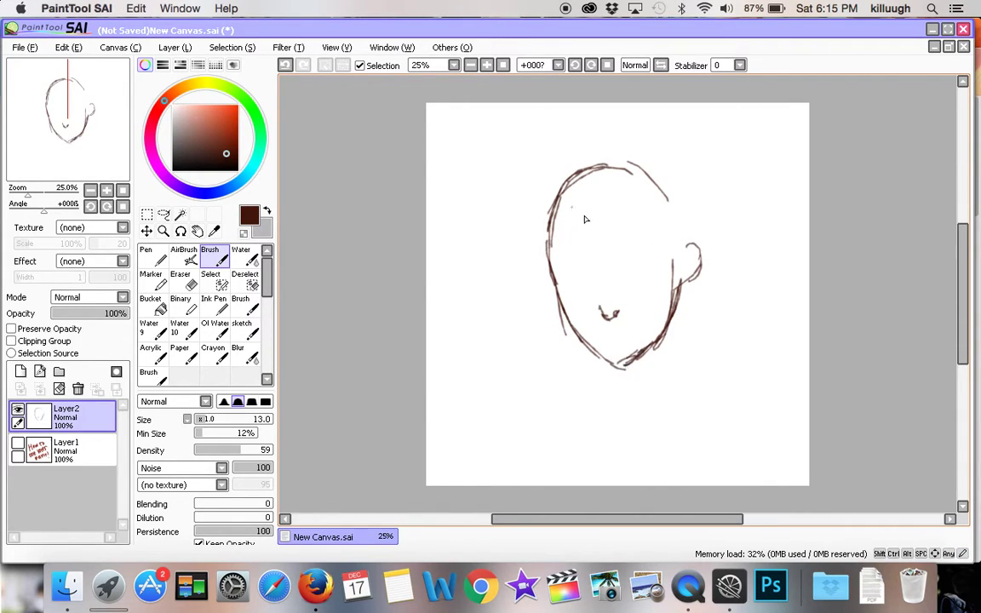
left_click_drag(619, 368, 626, 422)
mouse_move(675, 323)
left_mouse_down()
mouse_move(661, 407)
mouse_move(632, 368)
mouse_move(625, 392)
left_mouse_up()
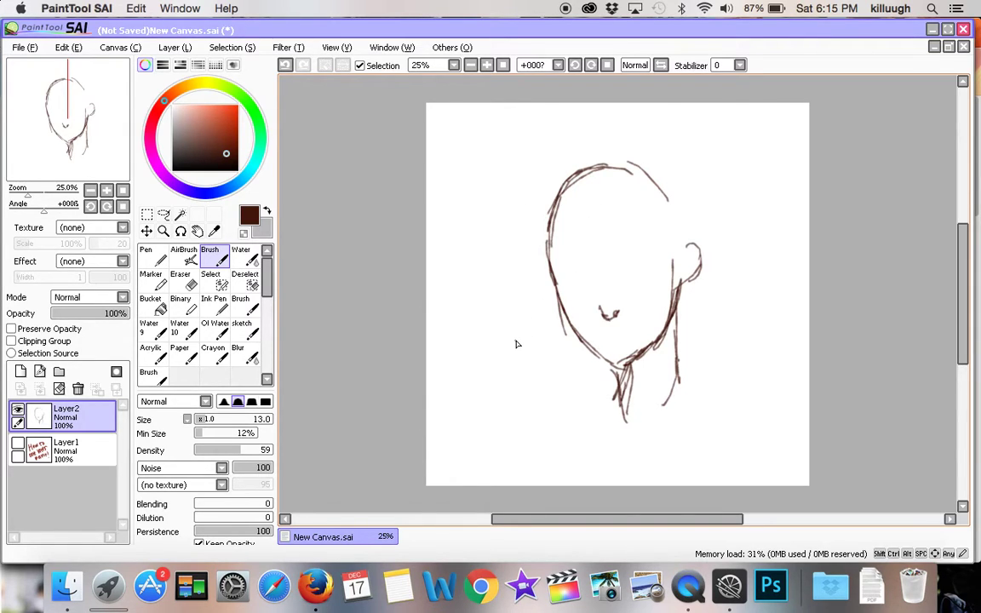
mouse_move(586, 286)
left_mouse_down()
mouse_move(562, 287)
mouse_move(576, 293)
mouse_move(628, 274)
mouse_move(643, 285)
mouse_move(641, 273)
left_mouse_up()
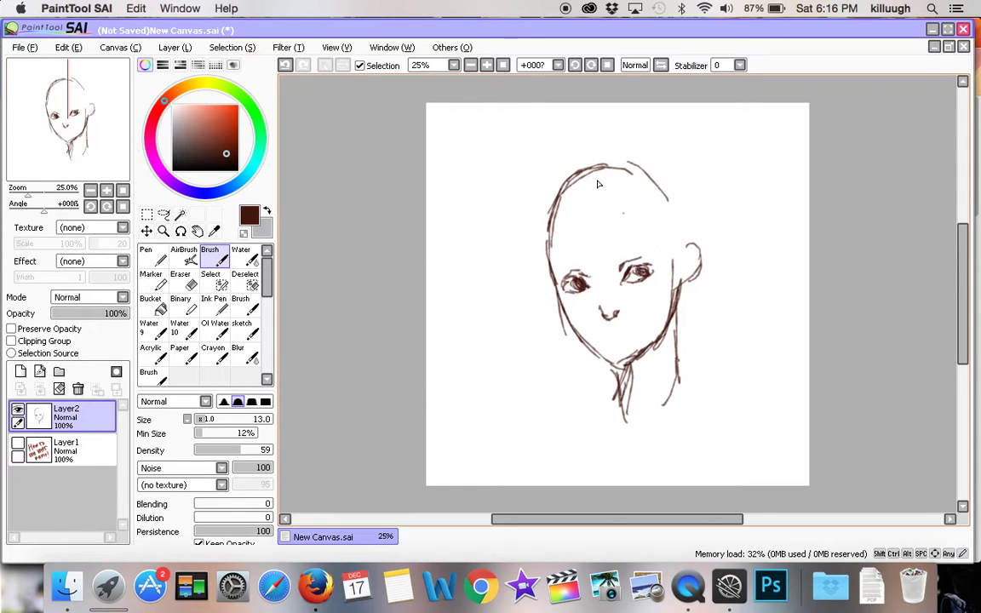
- Sketch pointed fringe strands across the forehead above the eyes
left_click_drag(579, 216, 593, 252)
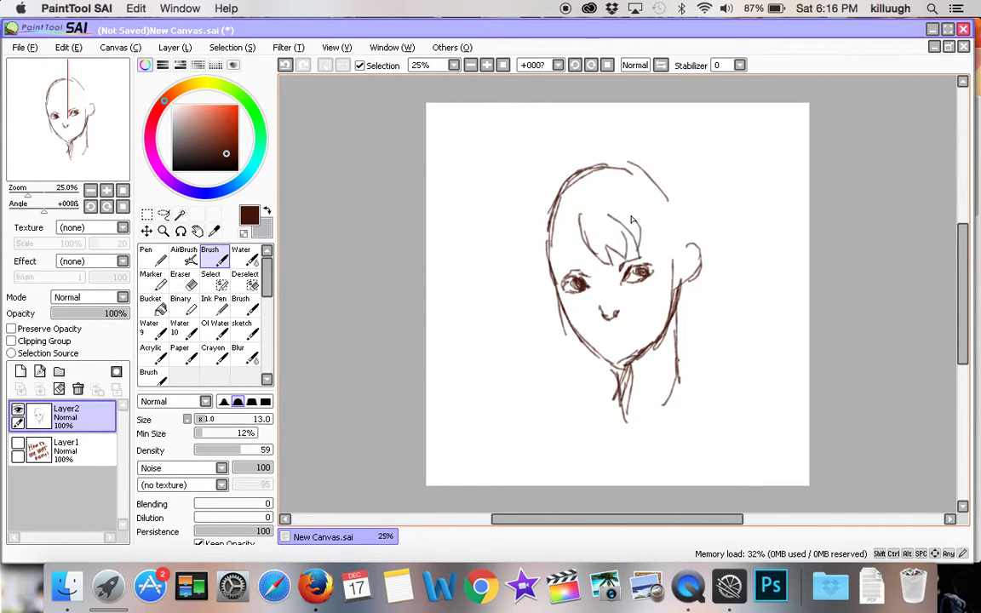
left_click_drag(607, 215, 637, 261)
left_click_drag(632, 217, 657, 258)
left_click_drag(595, 234, 610, 264)
- Sketch the outer hair contour around the head, and add the eyebrows, inner ear line and slightly smiling mouth
left_click_drag(530, 220, 535, 264)
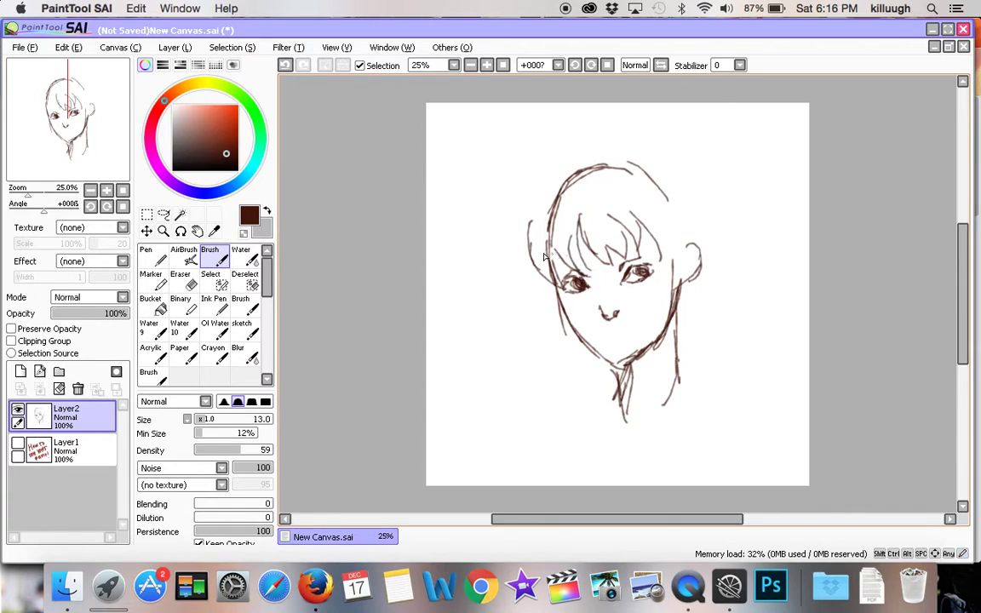
mouse_move(535, 268)
left_mouse_down()
mouse_move(633, 160)
mouse_move(698, 201)
left_mouse_up()
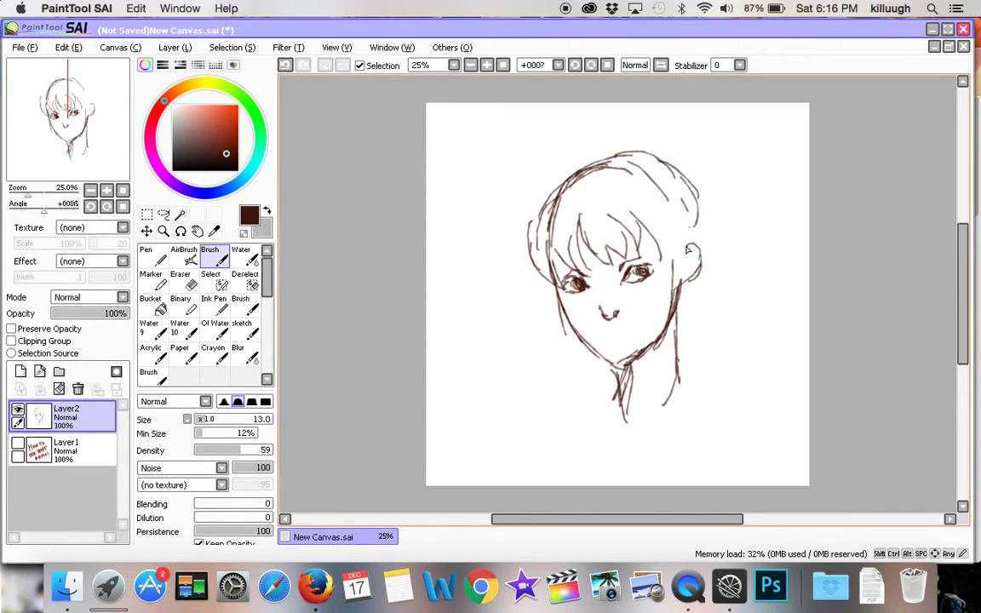
left_click_drag(691, 243, 690, 186)
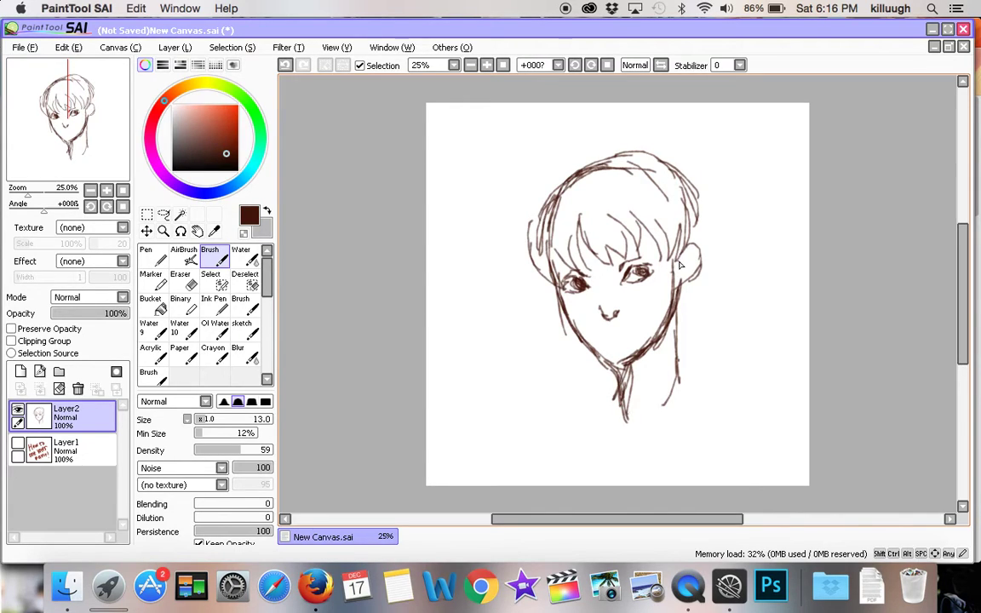
left_click_drag(698, 198, 686, 242)
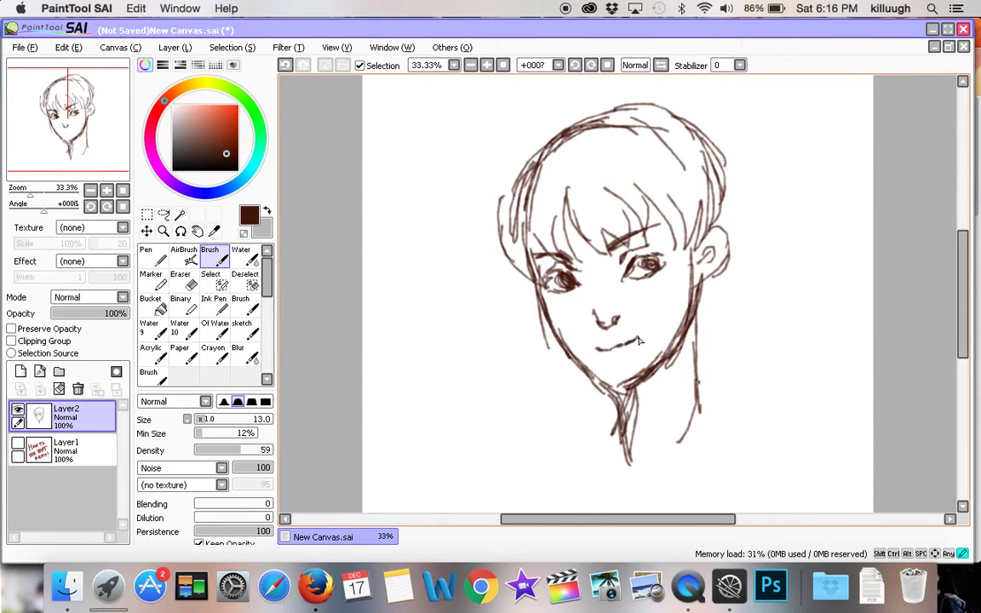
left_click(488, 67)
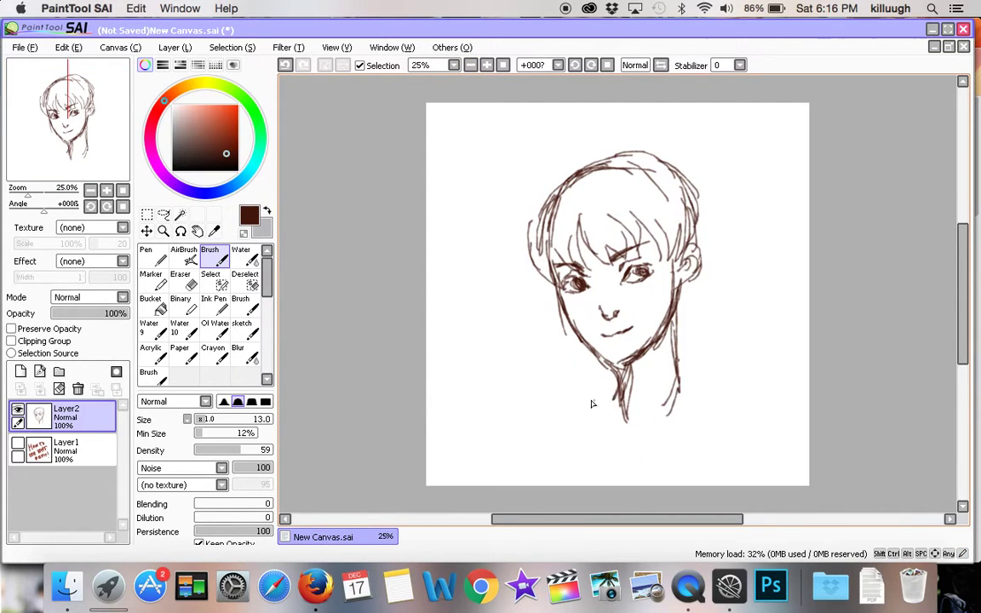
- Sketch the shoulders and round shirt collar, shift the whole sketch up and left on the canvas, and return to the Noise Brush
mouse_move(610, 381)
left_mouse_down()
mouse_move(568, 423)
mouse_move(602, 392)
mouse_move(532, 429)
mouse_move(509, 447)
left_mouse_up()
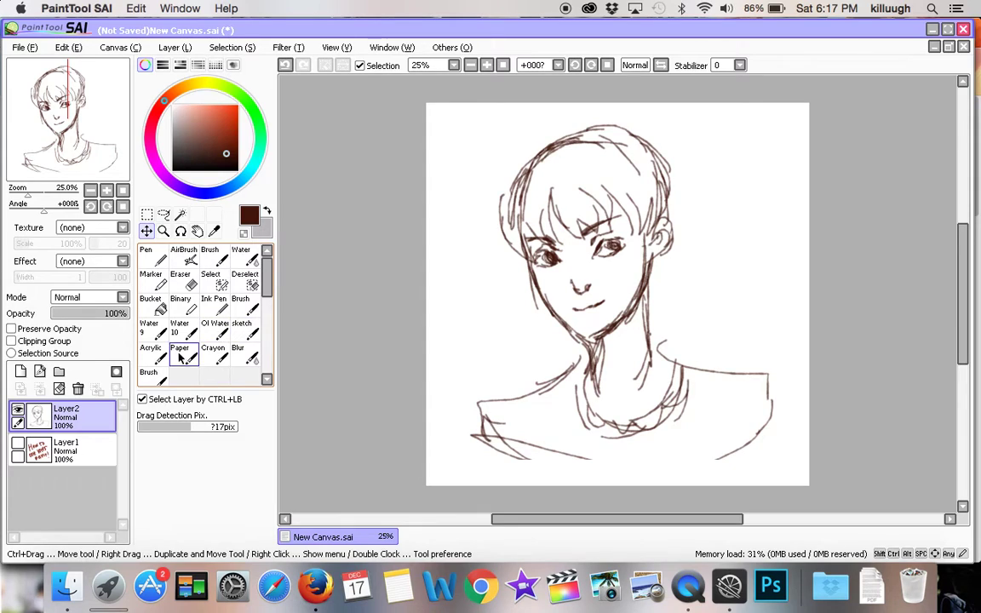
left_click(219, 259)
mouse_move(441, 106)
left_mouse_down()
mouse_move(456, 364)
mouse_move(471, 232)
mouse_move(467, 348)
mouse_move(483, 299)
left_mouse_up()
mouse_move(479, 116)
left_mouse_down()
mouse_move(497, 117)
mouse_move(498, 147)
left_mouse_up()
left_click(286, 65)
left_click(286, 65)
left_click(286, 66)
left_click(286, 66)
- Extend the shirt toward the canvas's lower edge with long curved strokes and a small fold mark
mouse_move(485, 418)
left_mouse_down()
mouse_move(494, 442)
mouse_move(520, 470)
mouse_move(493, 471)
left_mouse_up()
mouse_move(494, 461)
left_mouse_down()
mouse_move(574, 484)
mouse_move(690, 437)
left_mouse_up()
mouse_move(728, 407)
left_mouse_down()
mouse_move(732, 421)
mouse_move(661, 475)
left_mouse_up()
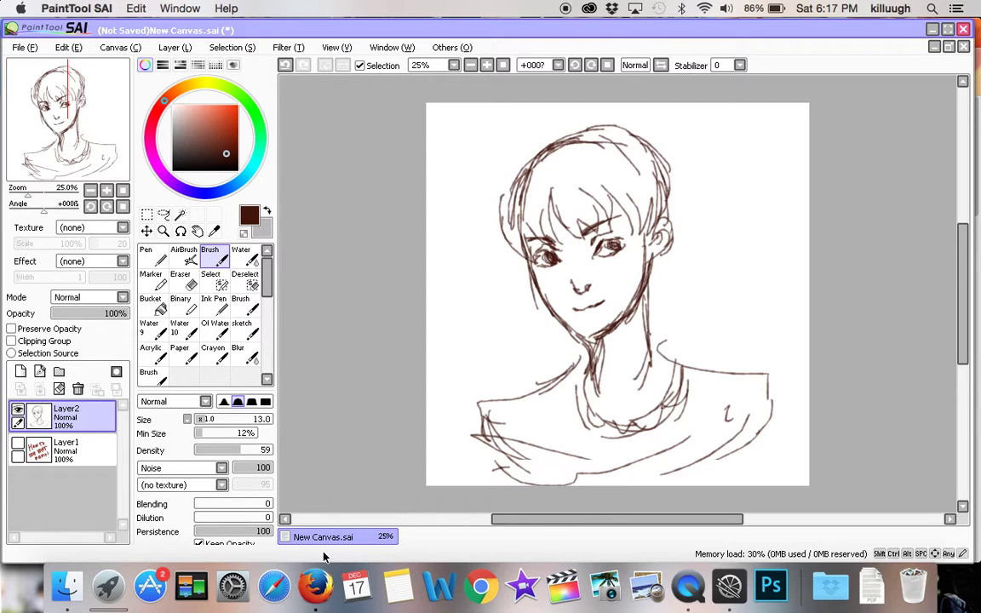
- Add a new layer between the sketch layer and the hidden lettering layer
left_click(64, 450)
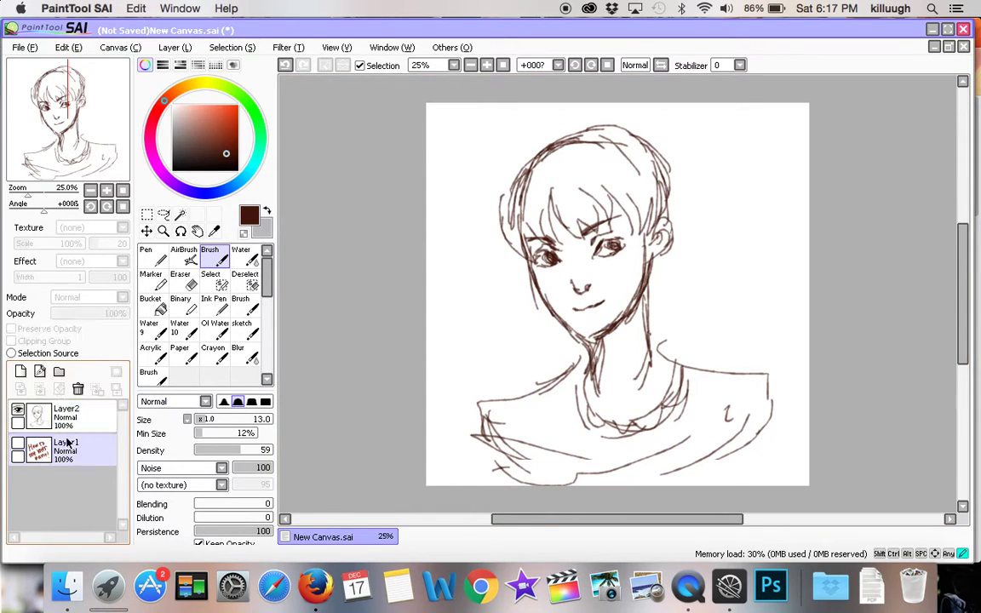
left_click(21, 372)
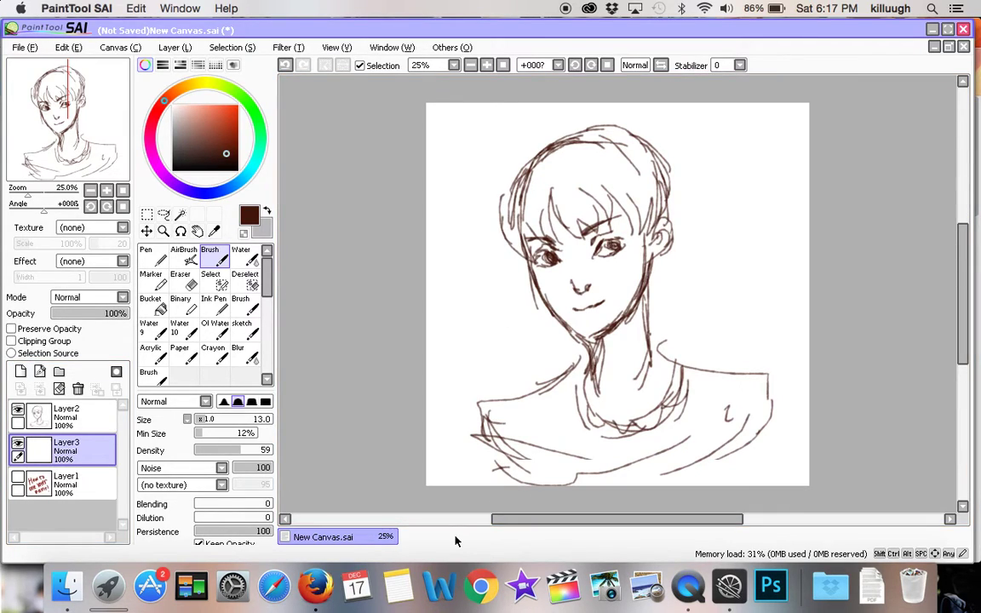
- Paint the face, ear and neck in a flat light peach with the Rough_Flat brush at size 47
left_click(187, 86)
left_click_drag(198, 116, 192, 109)
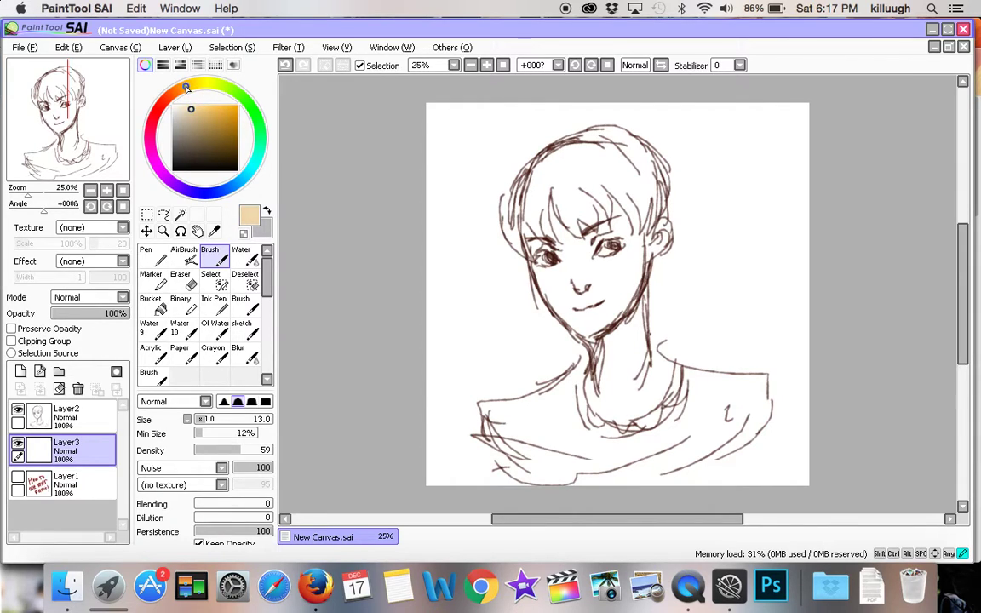
mouse_move(194, 108)
left_mouse_down()
mouse_move(177, 92)
mouse_move(184, 89)
left_mouse_up()
left_click(244, 302)
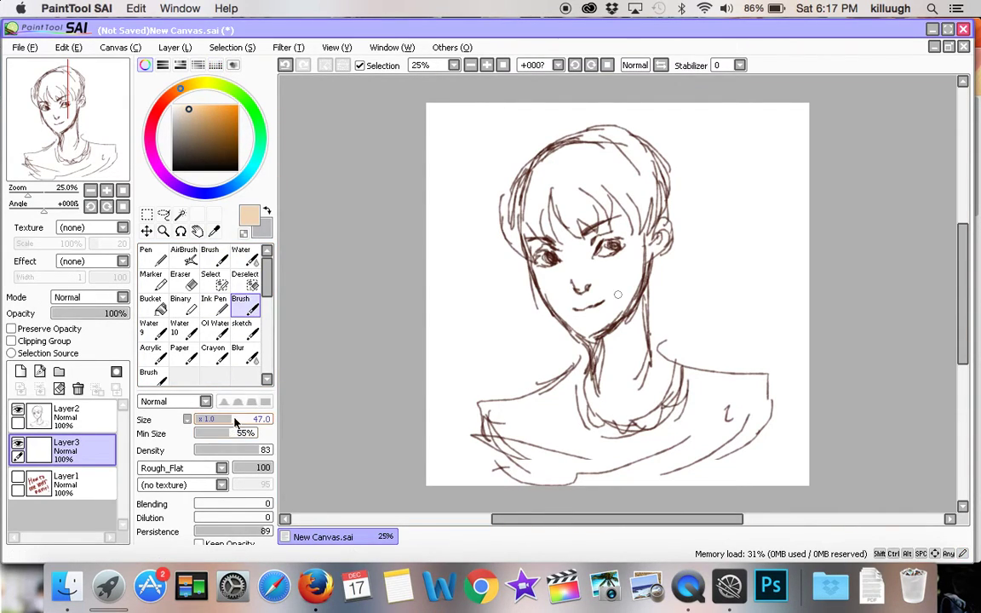
mouse_move(550, 255)
left_mouse_down()
mouse_move(546, 290)
mouse_move(577, 220)
mouse_move(538, 285)
mouse_move(562, 175)
mouse_move(594, 333)
mouse_move(613, 341)
mouse_move(638, 400)
mouse_move(597, 374)
mouse_move(592, 405)
mouse_move(601, 358)
mouse_move(641, 368)
mouse_move(596, 341)
mouse_move(600, 334)
mouse_move(588, 370)
left_mouse_up()
left_click_drag(664, 228, 667, 249)
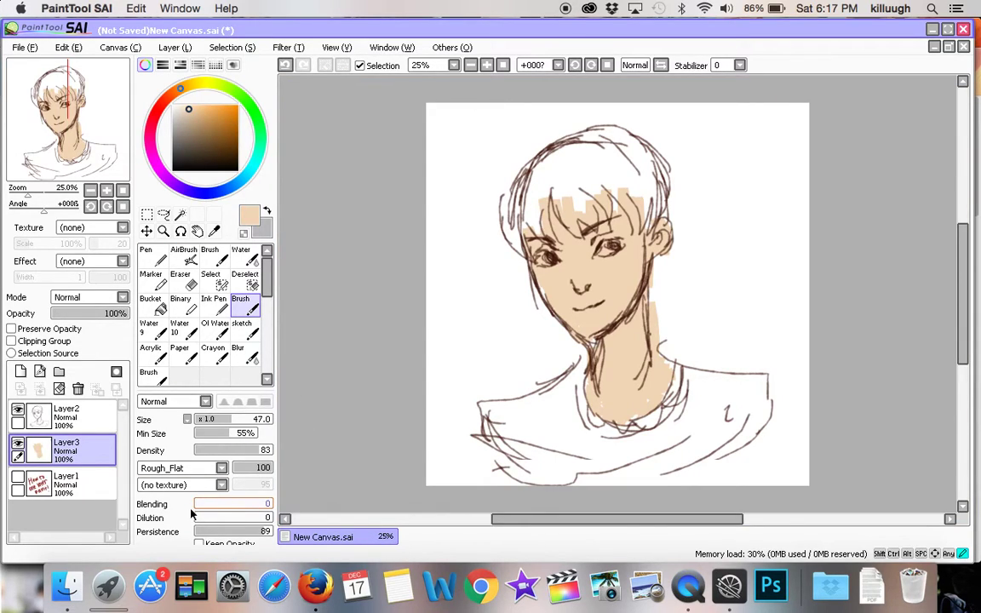
left_click_drag(202, 510, 194, 510)
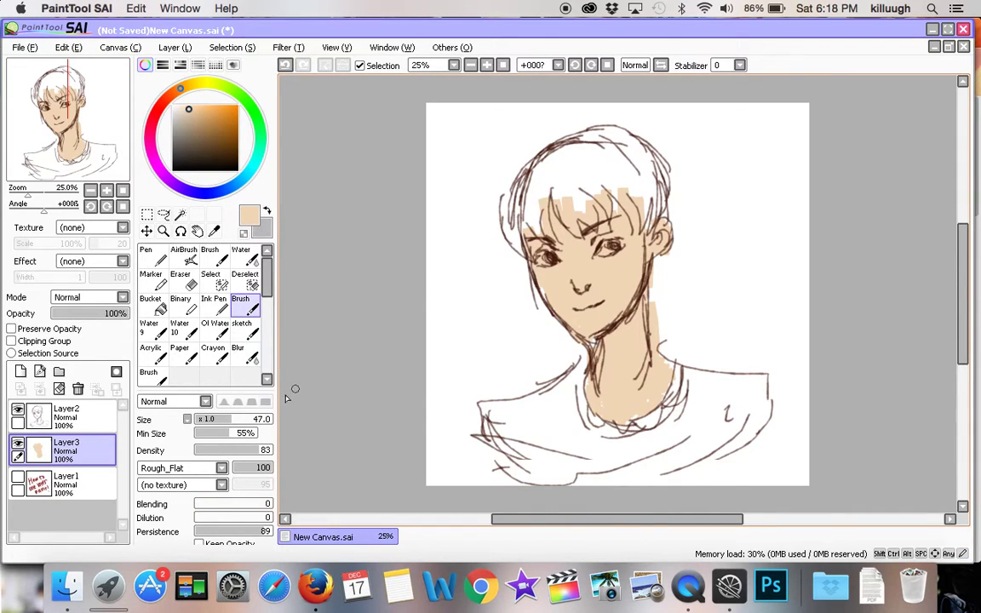
- Paint the hair in a flat golden yellow down to the fringe tips, and sample the skin tone from the cheek
left_click(159, 107)
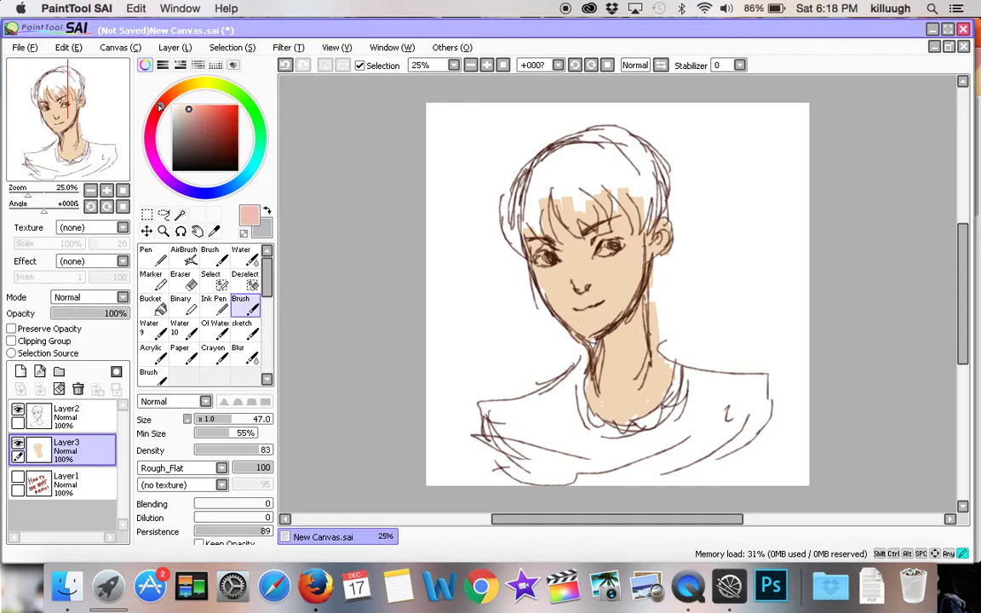
left_click_drag(190, 86, 197, 83)
left_click(204, 109)
left_click(189, 86)
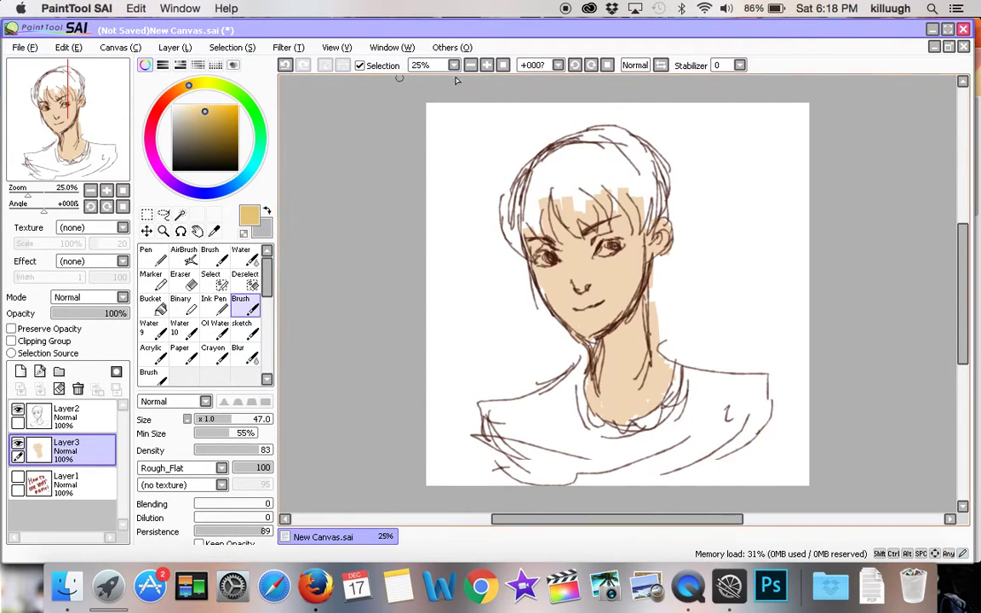
mouse_move(528, 170)
left_mouse_down()
mouse_move(528, 205)
mouse_move(519, 195)
mouse_move(507, 207)
mouse_move(519, 253)
mouse_move(522, 211)
mouse_move(545, 240)
mouse_move(547, 171)
mouse_move(530, 191)
mouse_move(558, 168)
mouse_move(572, 230)
mouse_move(588, 185)
mouse_move(602, 194)
mouse_move(581, 155)
mouse_move(566, 170)
mouse_move(550, 162)
mouse_move(590, 141)
mouse_move(590, 175)
mouse_move(612, 146)
mouse_move(610, 172)
mouse_move(624, 150)
mouse_move(597, 152)
mouse_move(633, 195)
mouse_move(650, 190)
mouse_move(619, 138)
left_mouse_up()
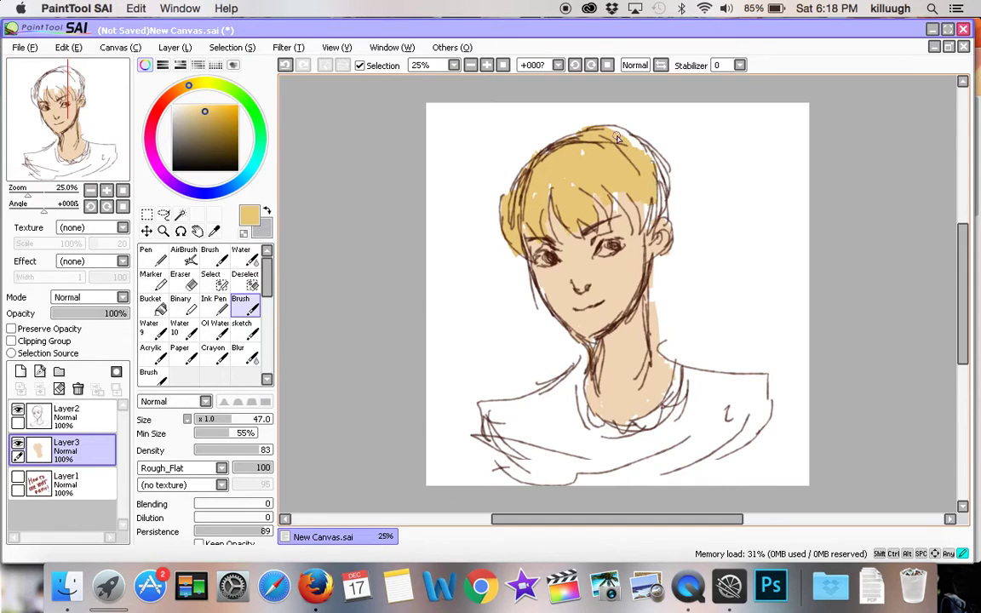
mouse_move(642, 236)
left_mouse_down()
mouse_move(664, 187)
mouse_move(659, 162)
left_mouse_up()
left_click_drag(614, 197, 600, 195)
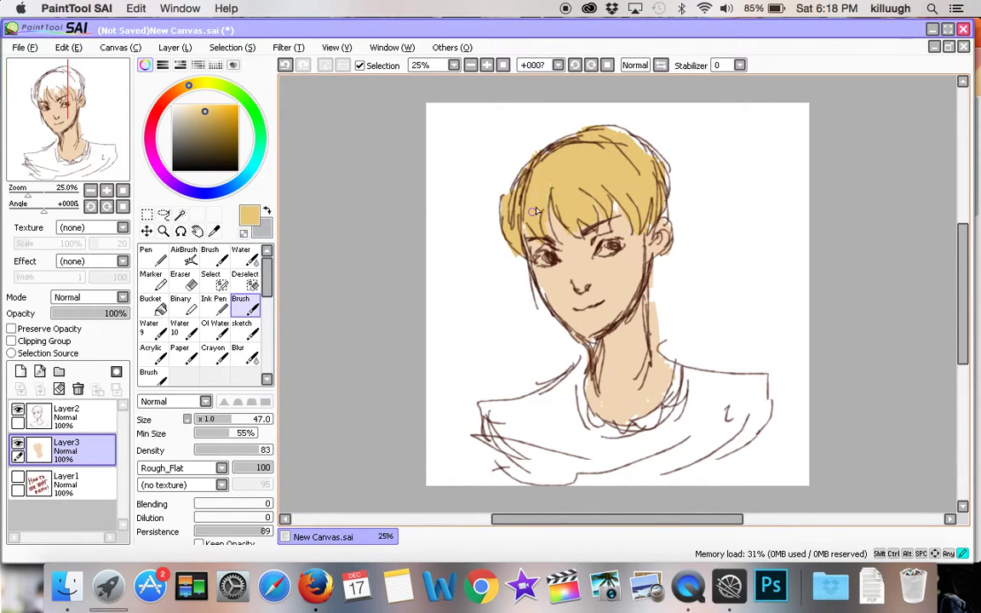
mouse_move(526, 176)
left_mouse_down()
mouse_move(623, 139)
mouse_move(643, 156)
left_mouse_up()
mouse_move(660, 211)
left_mouse_down()
mouse_move(663, 184)
mouse_move(619, 217)
left_mouse_up()
right_click(622, 289)
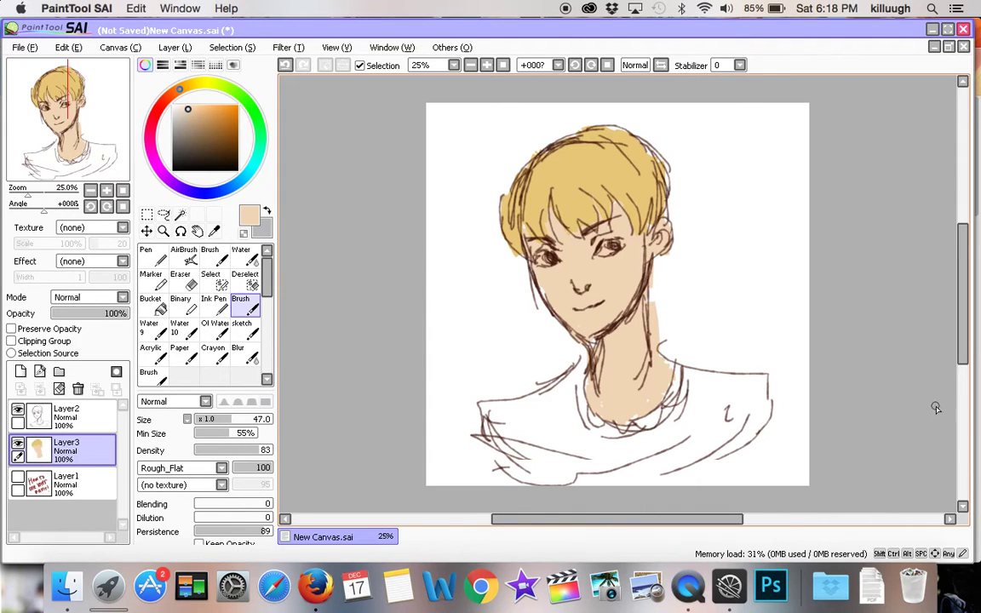
- Paint the shirt and shoulders in a flat muted blue
left_click(224, 190)
left_click(191, 117)
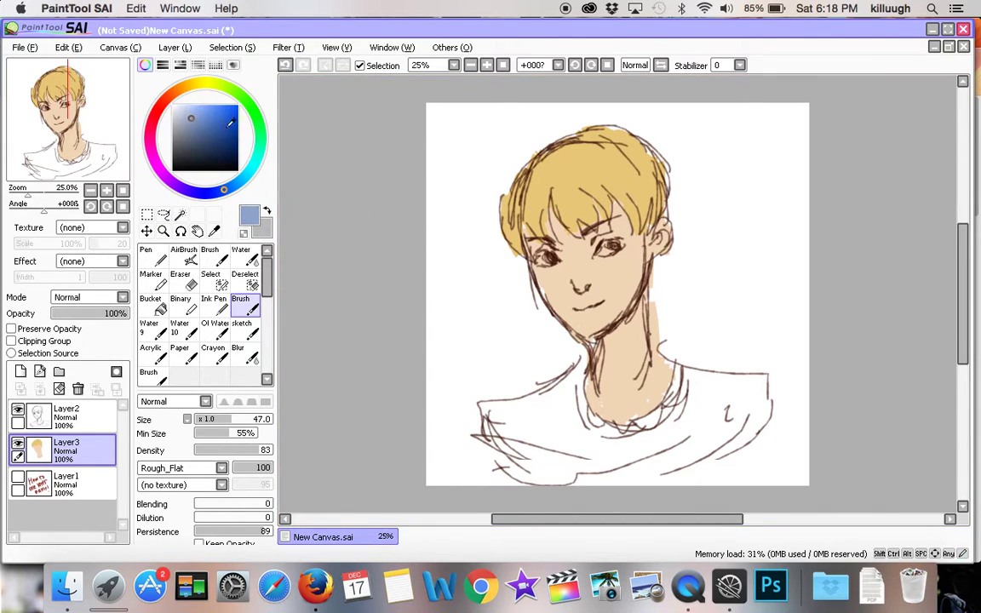
mouse_move(581, 366)
left_mouse_down()
mouse_move(546, 395)
mouse_move(490, 408)
mouse_move(511, 447)
mouse_move(518, 400)
mouse_move(530, 463)
mouse_move(541, 408)
mouse_move(554, 415)
mouse_move(562, 474)
mouse_move(563, 406)
mouse_move(573, 391)
mouse_move(590, 450)
mouse_move(610, 438)
mouse_move(633, 446)
mouse_move(602, 443)
mouse_move(670, 392)
mouse_move(671, 416)
mouse_move(677, 363)
mouse_move(698, 381)
mouse_move(686, 391)
mouse_move(691, 447)
mouse_move(705, 378)
mouse_move(718, 435)
mouse_move(725, 406)
mouse_move(706, 387)
mouse_move(745, 375)
mouse_move(728, 435)
mouse_move(700, 418)
mouse_move(602, 422)
mouse_move(578, 436)
mouse_move(679, 413)
mouse_move(579, 469)
mouse_move(491, 438)
mouse_move(599, 442)
mouse_move(582, 420)
mouse_move(662, 415)
mouse_move(661, 429)
mouse_move(748, 427)
mouse_move(620, 481)
left_mouse_up()
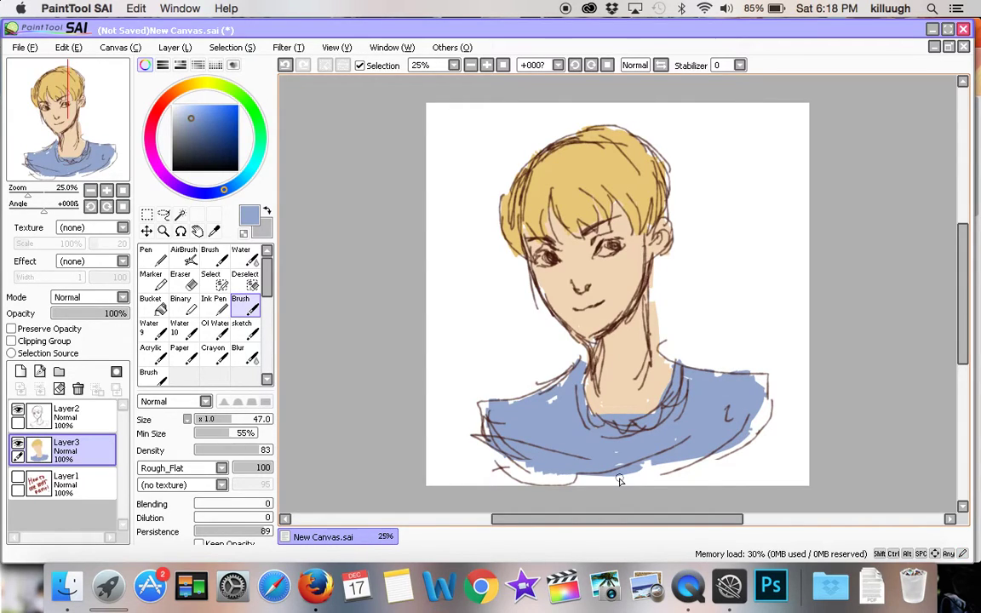
- Sample the neck's skin tone and shift the colour to a darker, muted reddish brown for shading
left_click(628, 356, "alt")
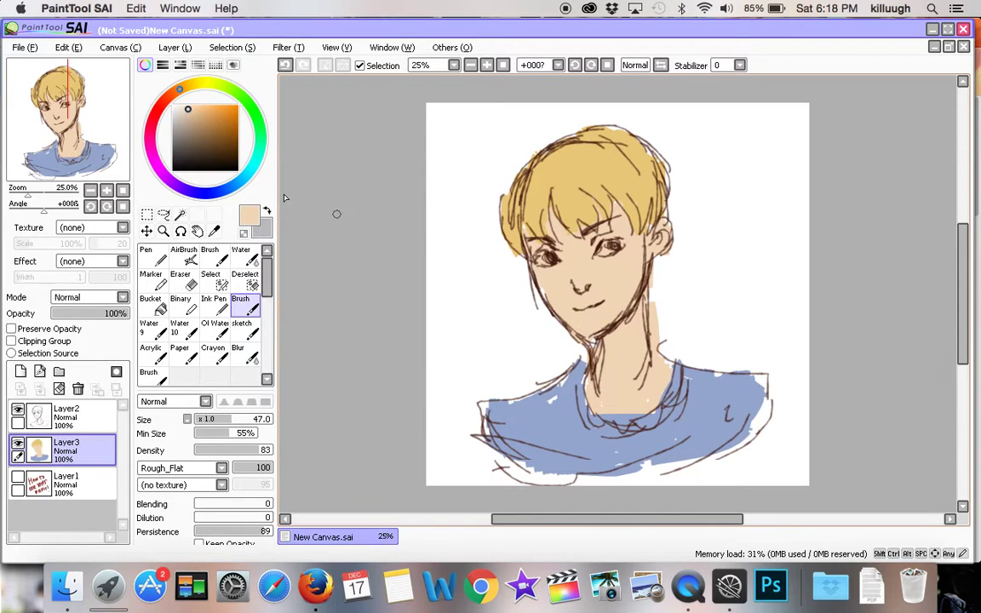
mouse_move(160, 88)
left_mouse_down()
mouse_move(148, 95)
mouse_move(203, 125)
left_mouse_up()
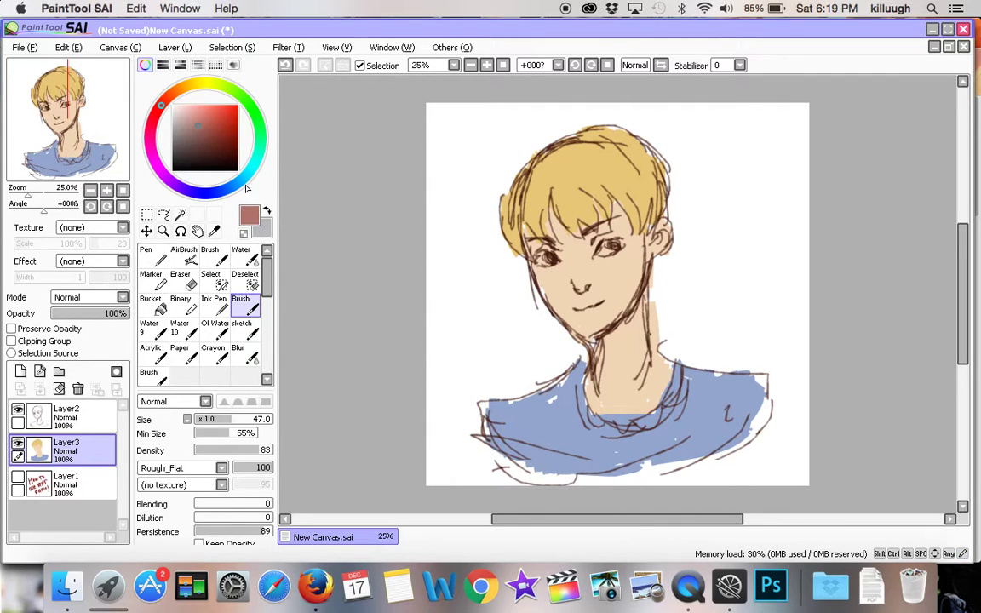
left_click_drag(197, 121, 207, 130)
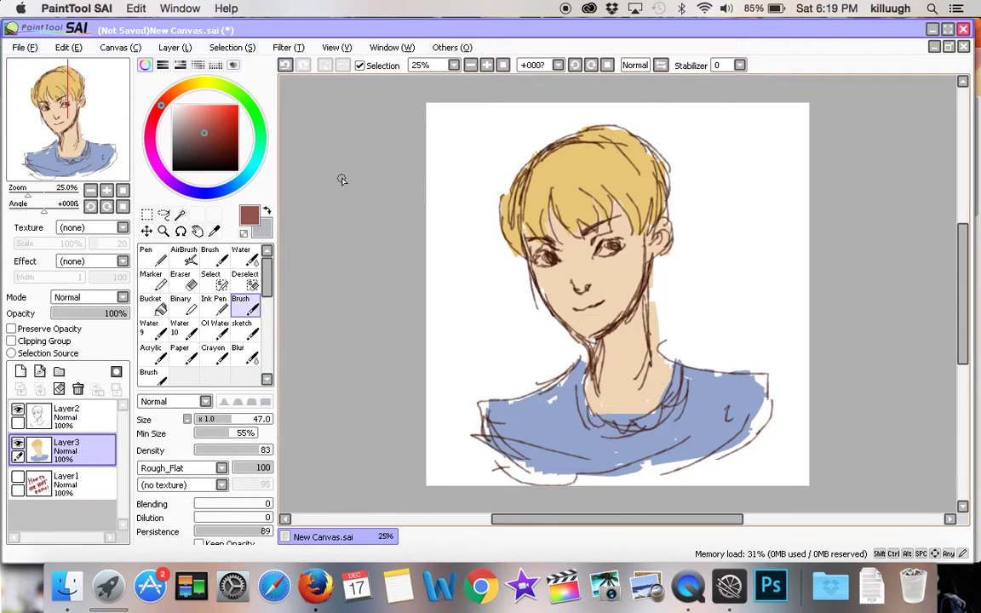
- Try a reddish-brown shadow on the neck beneath the chin, and undo it
left_click(487, 64)
mouse_move(587, 358)
left_mouse_down()
mouse_move(591, 401)
mouse_move(605, 383)
mouse_move(598, 402)
left_mouse_up()
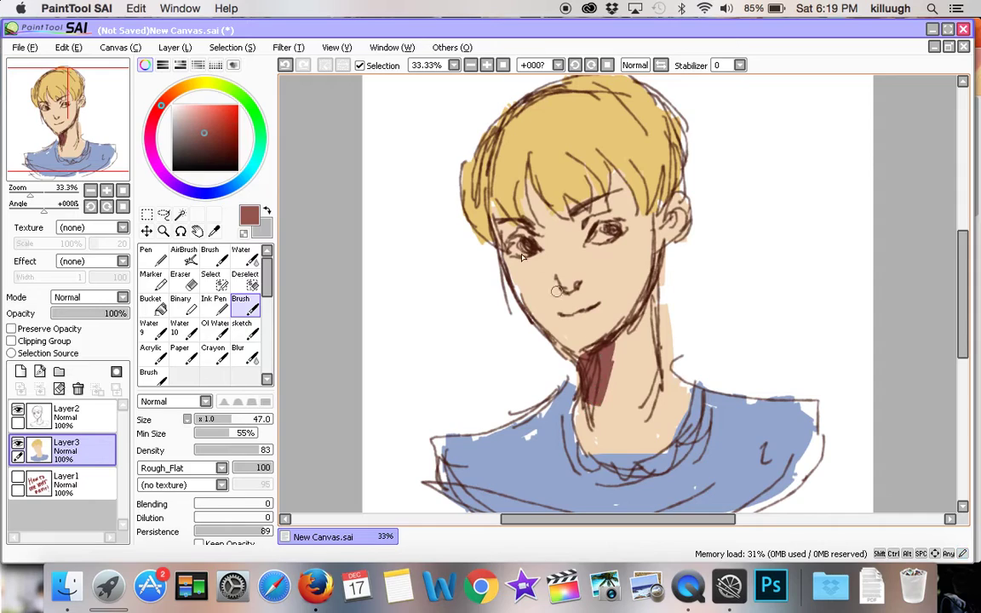
left_click(286, 65)
left_click(286, 65)
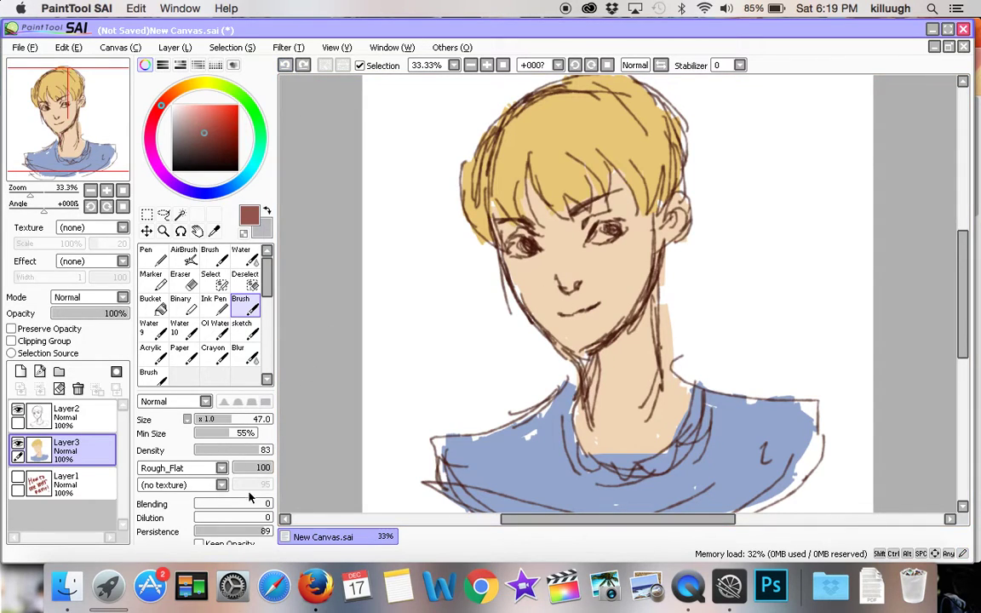
- Set the brush blending to 41 and paint a reddish-brown shadow on the neck beneath the chin and jaw
left_click_drag(228, 505, 226, 506)
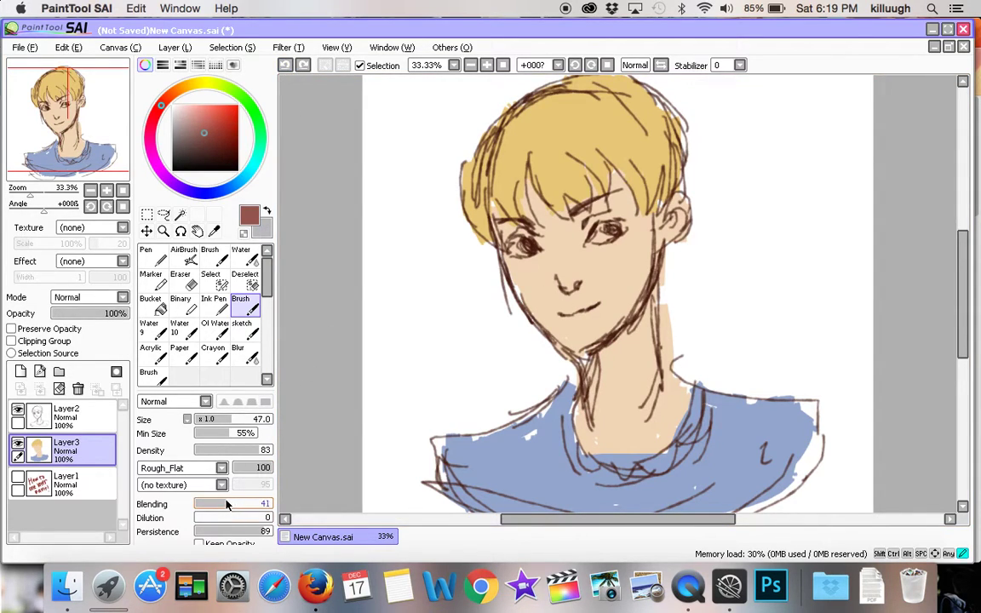
mouse_move(603, 358)
left_mouse_down()
mouse_move(590, 398)
mouse_move(603, 386)
mouse_move(599, 411)
left_mouse_up()
mouse_move(620, 342)
left_mouse_down()
mouse_move(608, 409)
mouse_move(631, 331)
left_mouse_up()
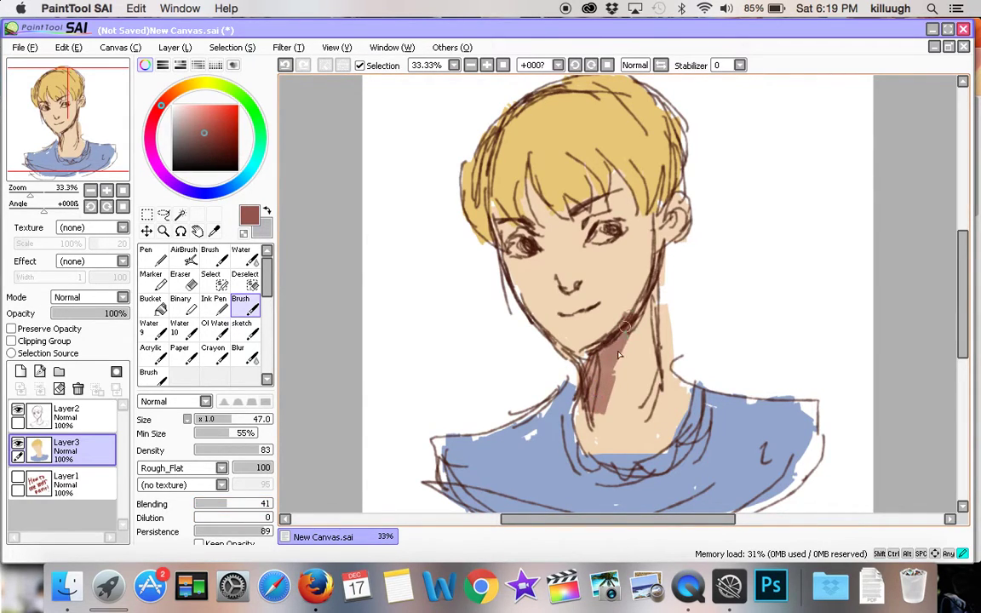
- Reduce the brush size to 24 and shade the nose bridge, the area under the lip and the shadow-side eye socket
left_click(215, 419)
left_click_drag(546, 278, 561, 298)
mouse_move(537, 234)
left_mouse_down()
mouse_move(556, 281)
mouse_move(547, 254)
left_mouse_up()
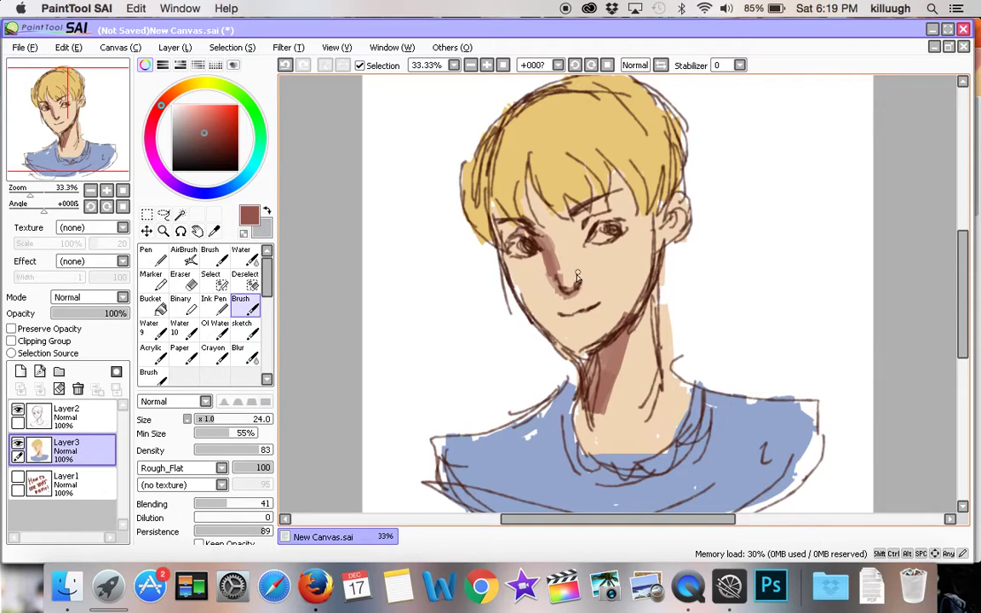
mouse_move(584, 318)
left_mouse_down()
mouse_move(574, 320)
mouse_move(587, 320)
left_mouse_up()
mouse_move(522, 231)
left_mouse_down()
mouse_move(502, 244)
mouse_move(528, 226)
mouse_move(522, 259)
left_mouse_up()
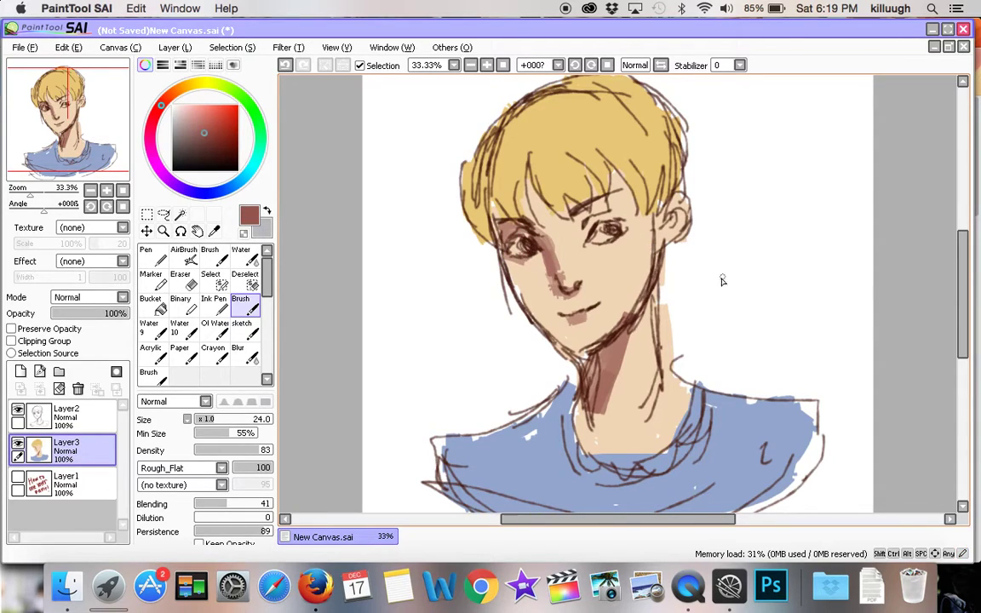
- Paint reddish-brown shadows on the forehead beneath the fringe and down the shadow-side cheek to the jaw
left_click_drag(530, 178, 544, 228)
left_click_drag(496, 204, 500, 218)
mouse_move(534, 185)
left_mouse_down()
mouse_move(574, 207)
mouse_move(577, 222)
mouse_move(569, 199)
mouse_move(598, 204)
left_mouse_up()
mouse_move(509, 260)
left_mouse_down()
mouse_move(564, 347)
mouse_move(572, 345)
mouse_move(521, 276)
mouse_move(549, 330)
mouse_move(551, 311)
mouse_move(569, 336)
left_mouse_up()
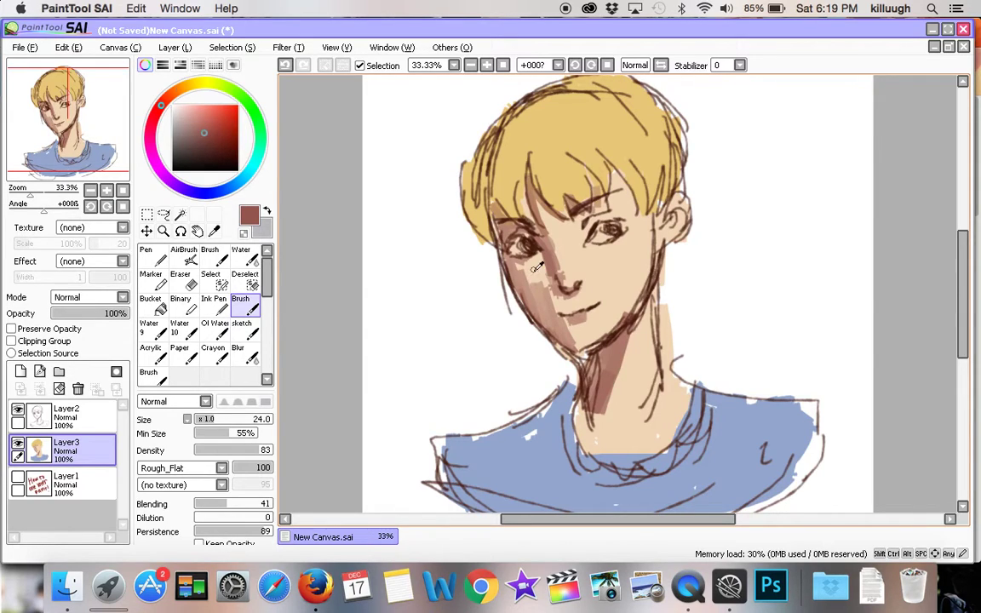
- Sample lighter skin midtones from the cheek and soften the shading on the cheek, forehead and opposite side of the face
left_click(537, 268, "alt")
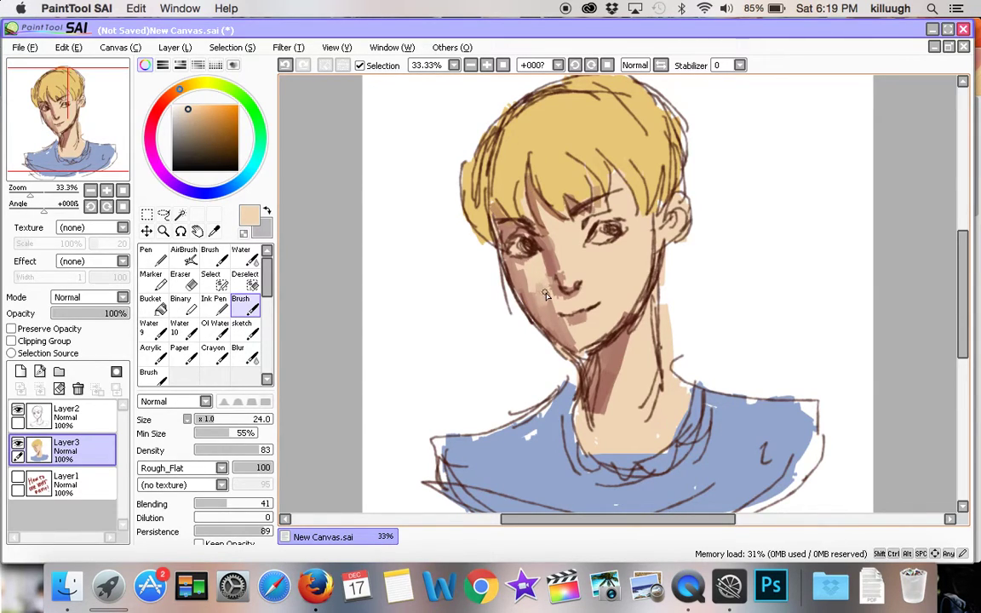
left_click(538, 291, "alt")
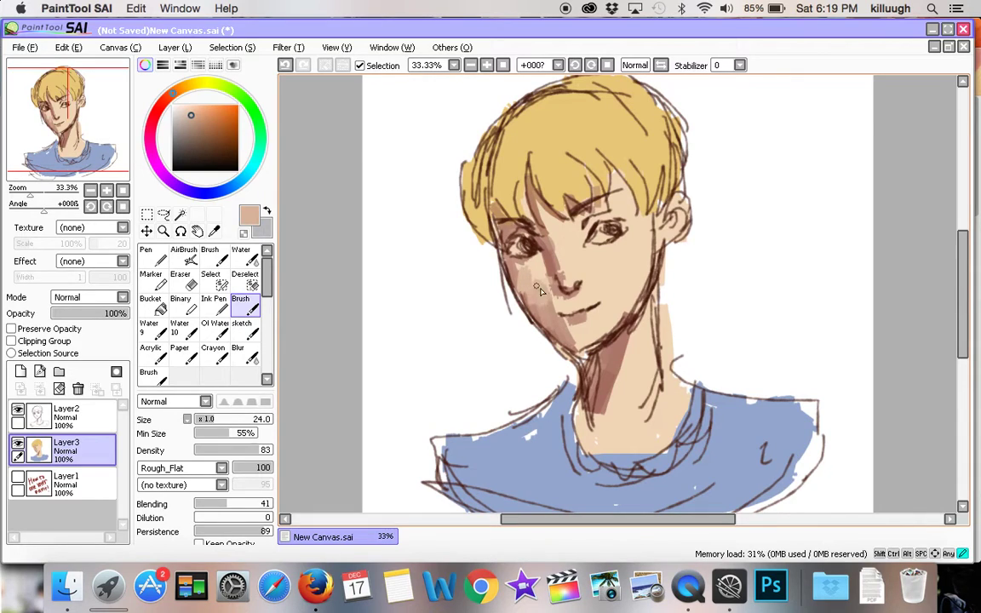
left_click_drag(494, 271, 511, 291)
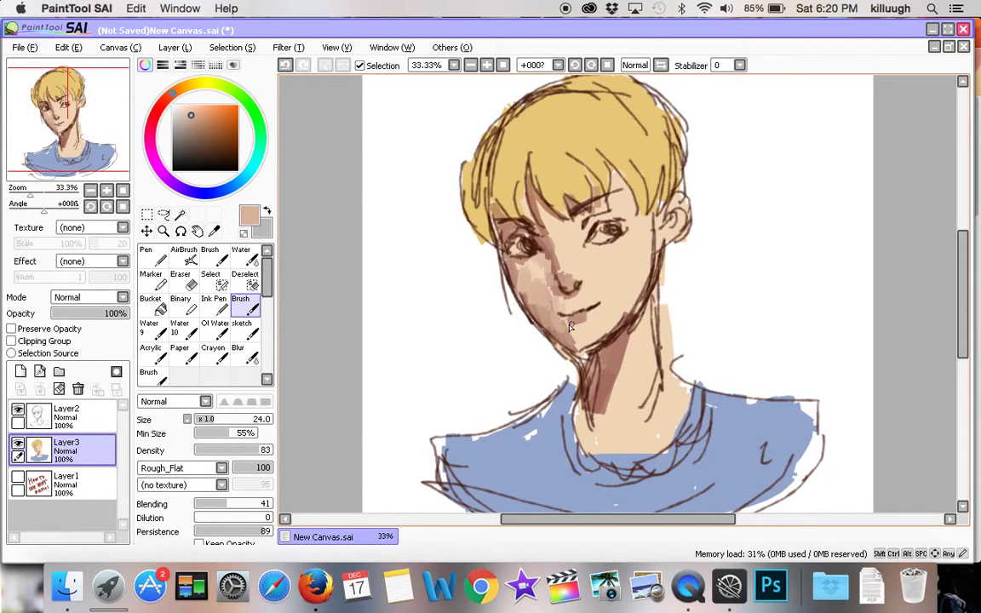
left_click_drag(539, 210, 554, 227)
mouse_move(603, 191)
left_mouse_down()
mouse_move(610, 211)
mouse_move(624, 202)
mouse_move(642, 225)
mouse_move(637, 299)
left_mouse_up()
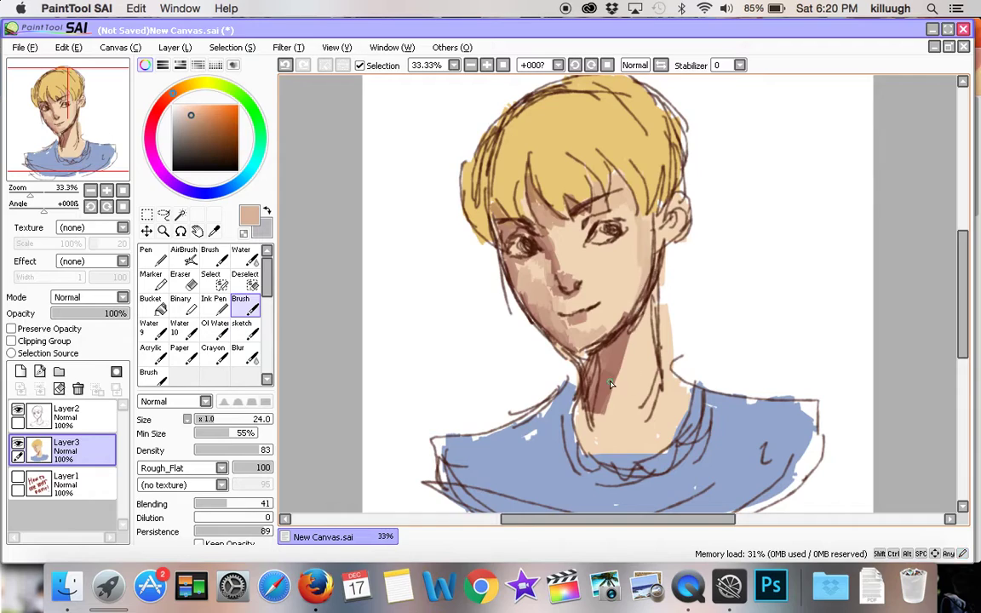
- Blend the neck shadow's edge with sampled midtones, and deepen the neck and forehead shading with reddish brown from the neck
mouse_move(616, 380)
left_mouse_down()
mouse_move(613, 394)
mouse_move(629, 343)
mouse_move(601, 413)
mouse_move(619, 380)
left_mouse_up()
left_click_drag(640, 340, 636, 366)
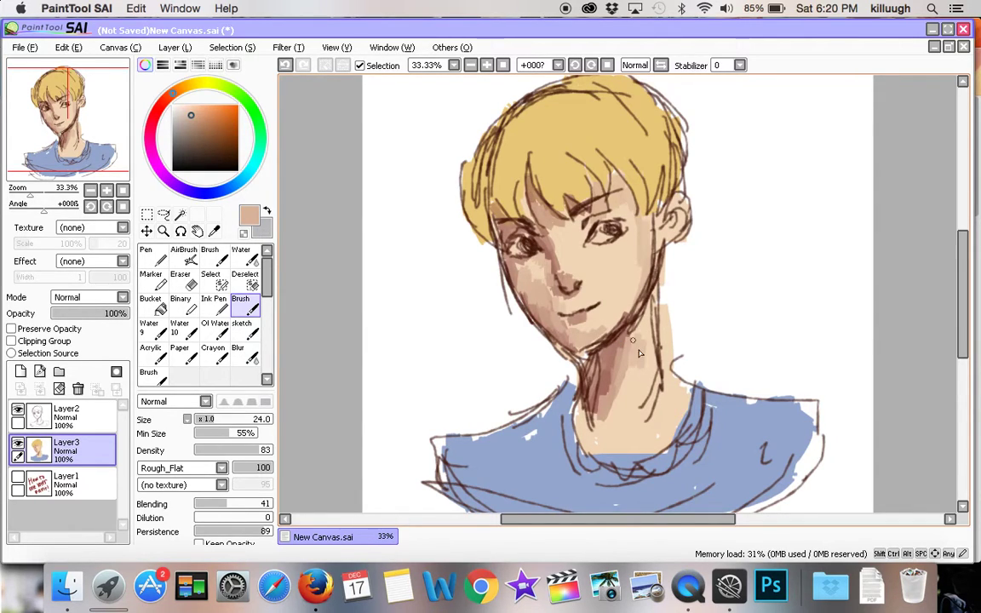
left_click(639, 351, "alt")
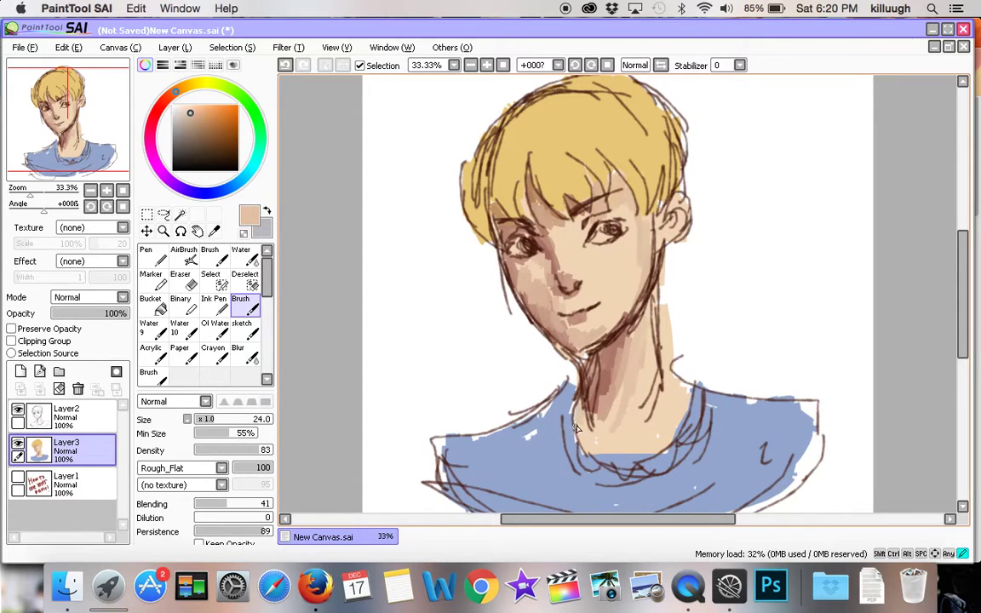
left_click(603, 382, "alt")
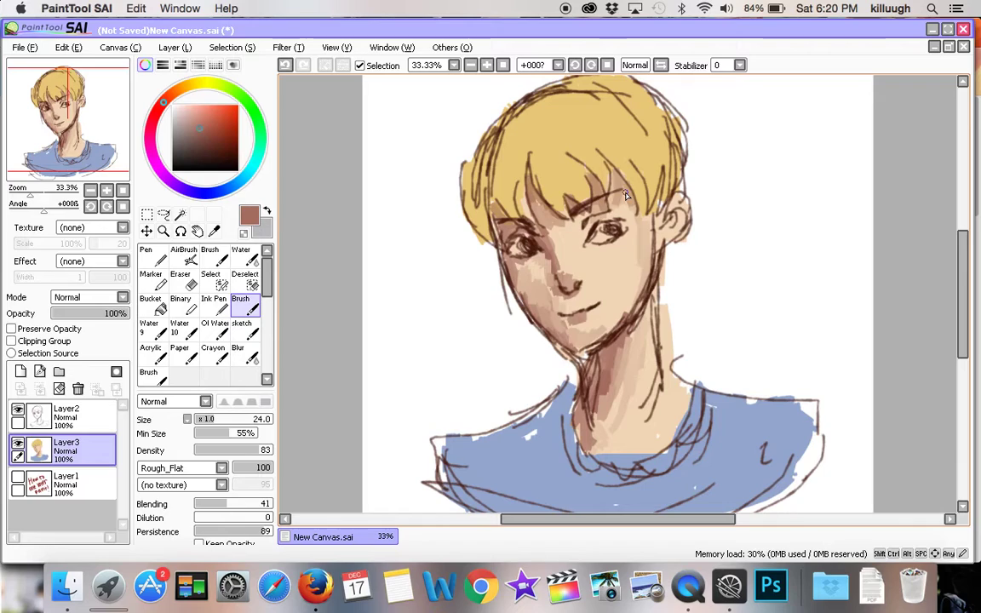
- Add dark purple shadows under the chin, beneath the nose and around the eye, and check the portrait in a mirrored view
left_click(172, 185)
left_click(198, 147)
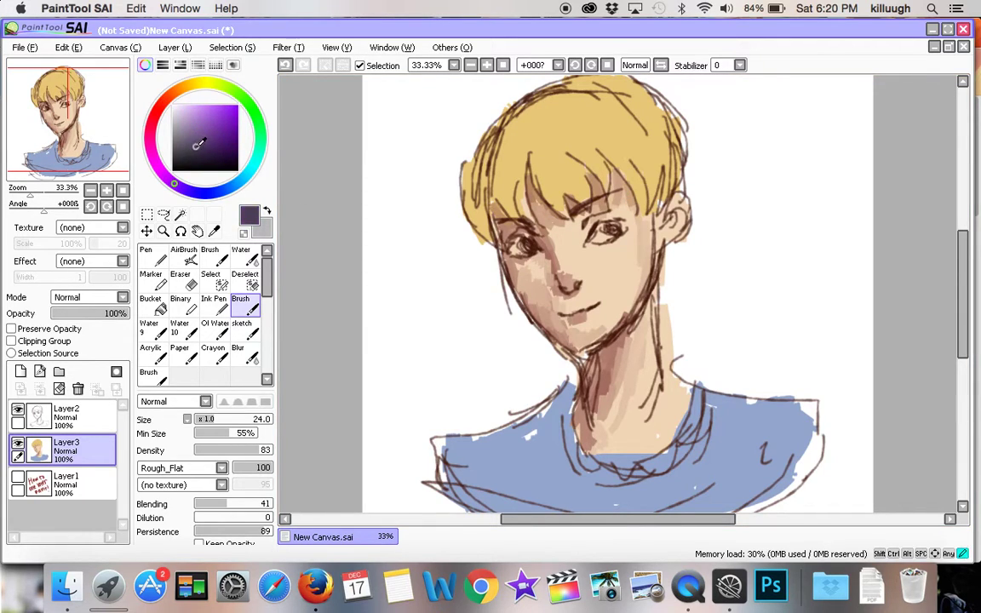
left_click(210, 144)
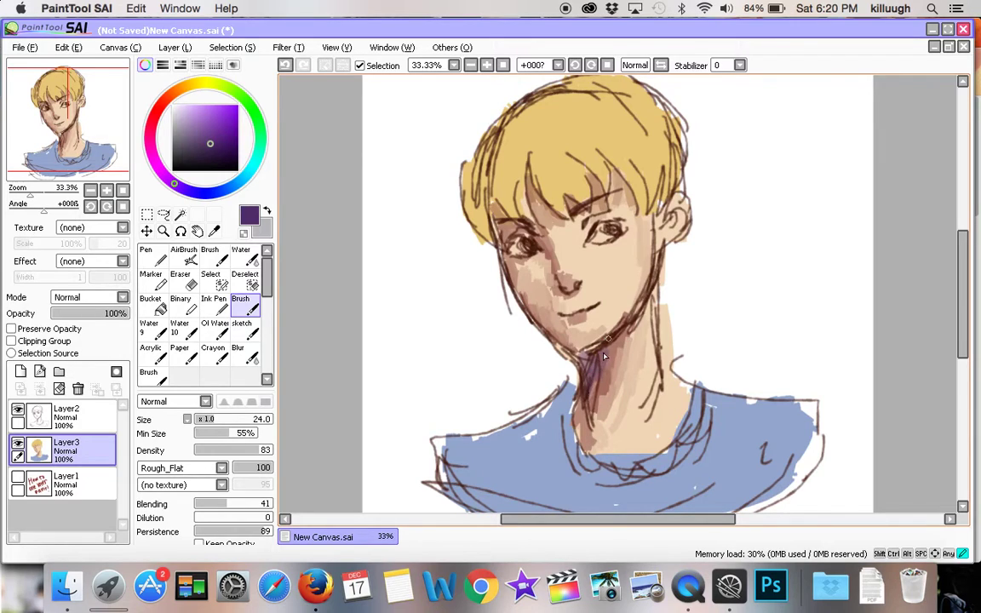
left_click_drag(605, 357, 598, 375)
left_click_drag(562, 285, 579, 288)
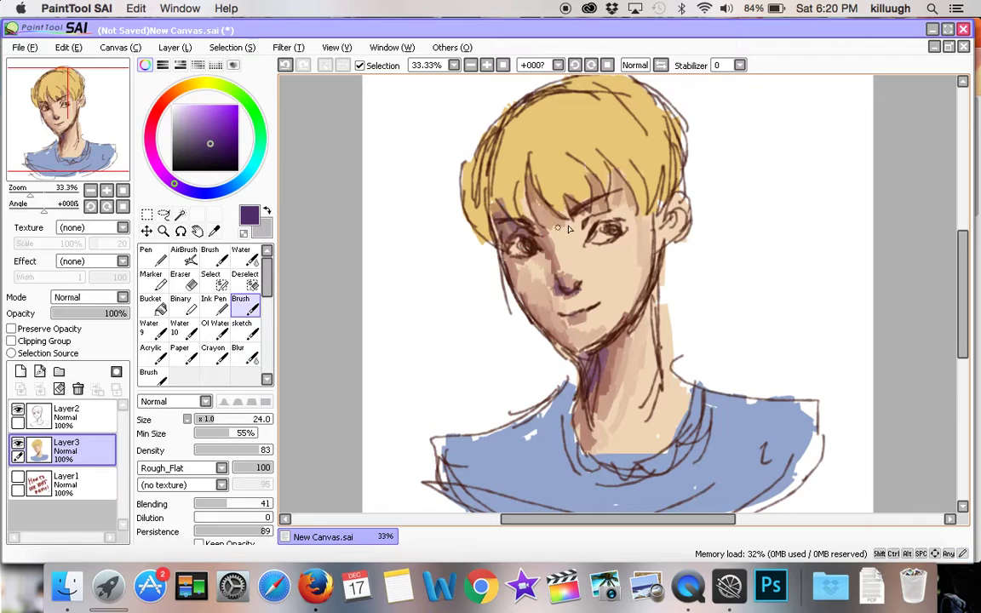
left_click(661, 66)
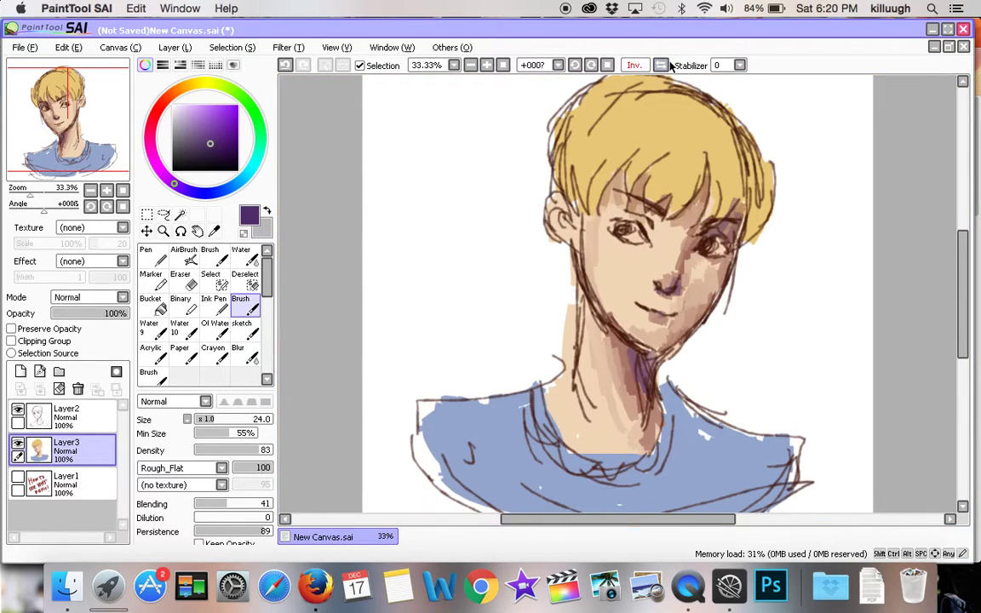
left_click(661, 66)
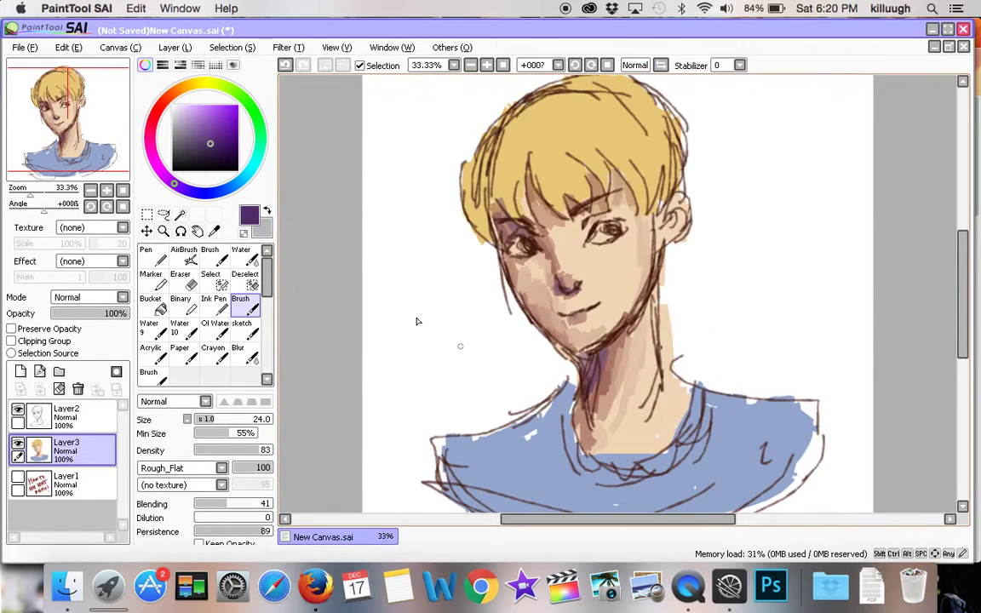
- Sample the hair's golden yellow, shift it to a darker orange-brown, and shade the fringe and side strands
left_click(551, 194, "alt")
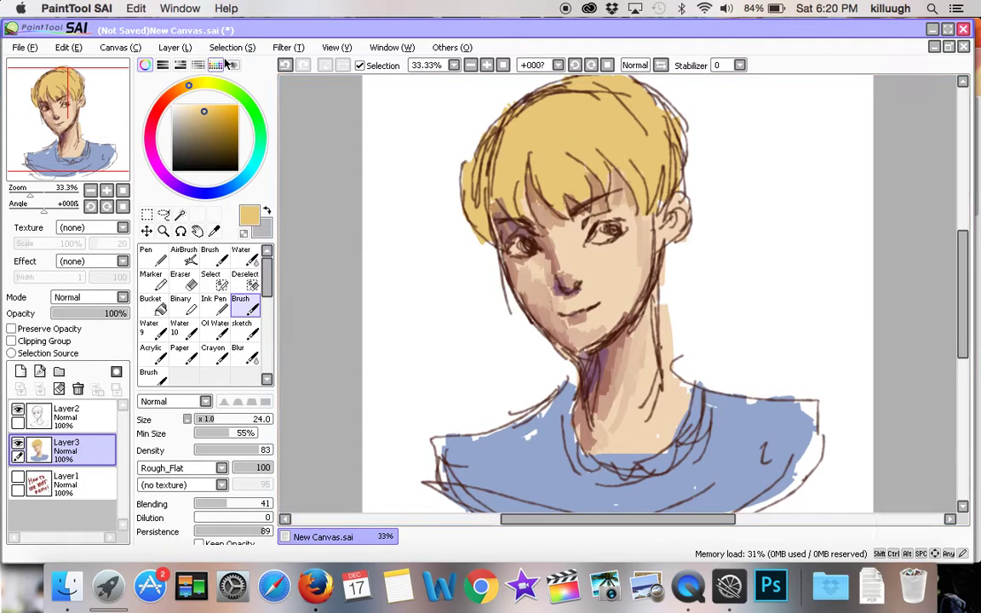
mouse_move(189, 86)
left_mouse_down()
mouse_move(180, 89)
mouse_move(220, 114)
left_mouse_up()
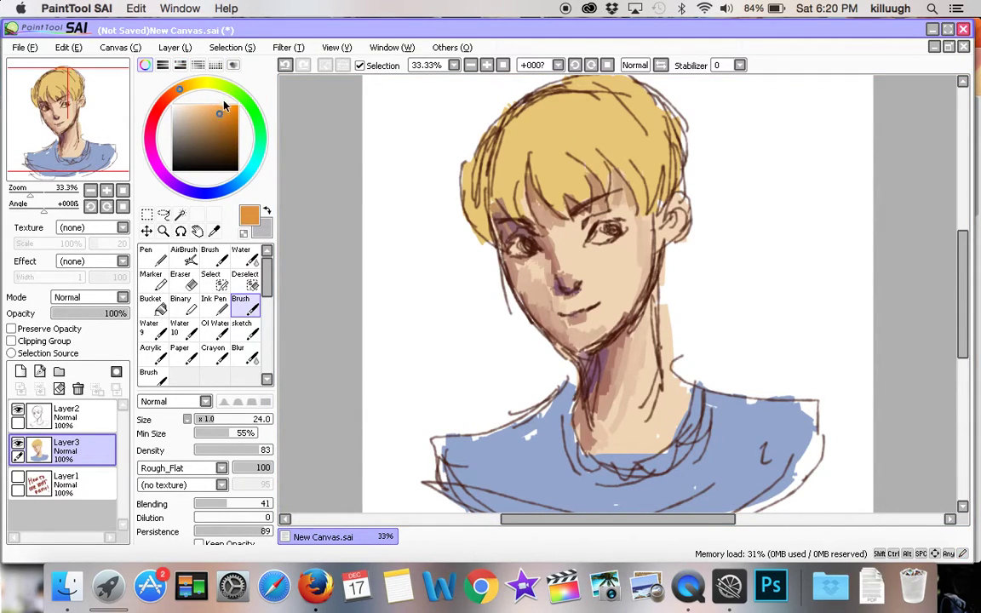
left_click(225, 119)
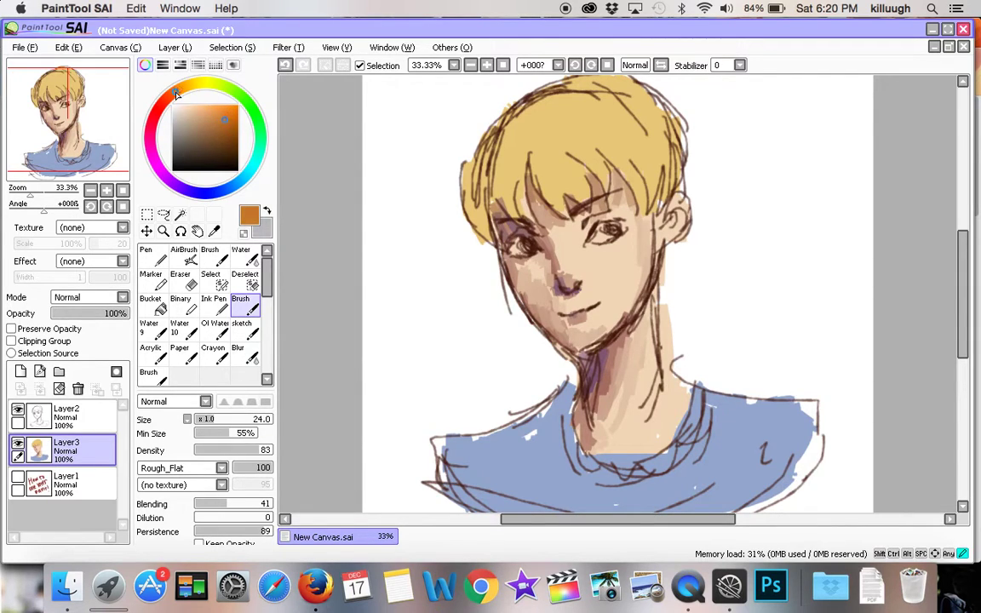
left_click_drag(555, 208, 530, 156)
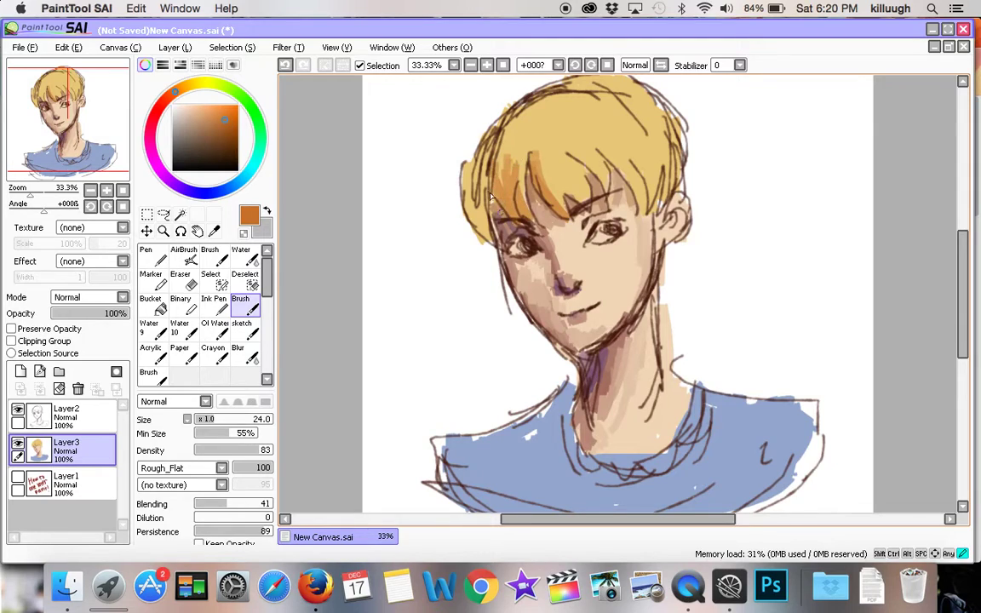
left_click_drag(500, 177, 491, 226)
left_click_drag(492, 226, 470, 166)
left_click_drag(576, 197, 600, 162)
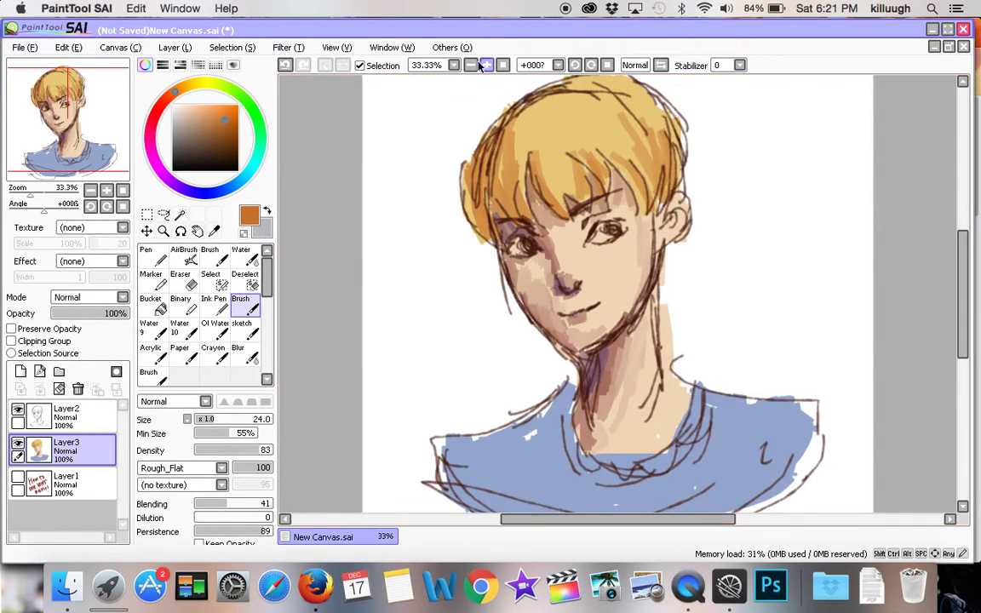
- Check the whole portrait in a mirrored view and add more orange-brown strands across the upper hair
left_click(486, 65)
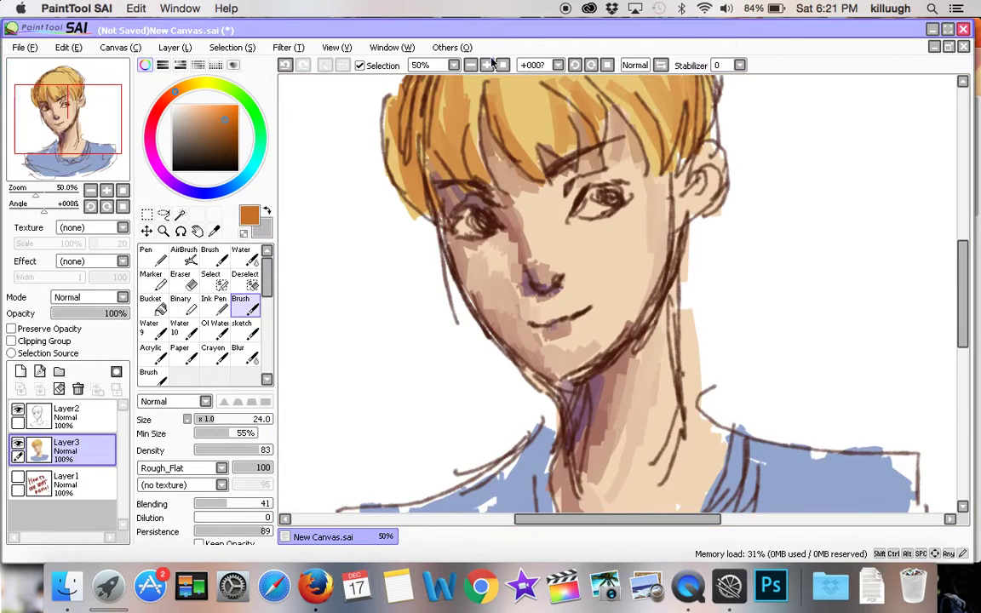
left_click(470, 65)
left_click(470, 65)
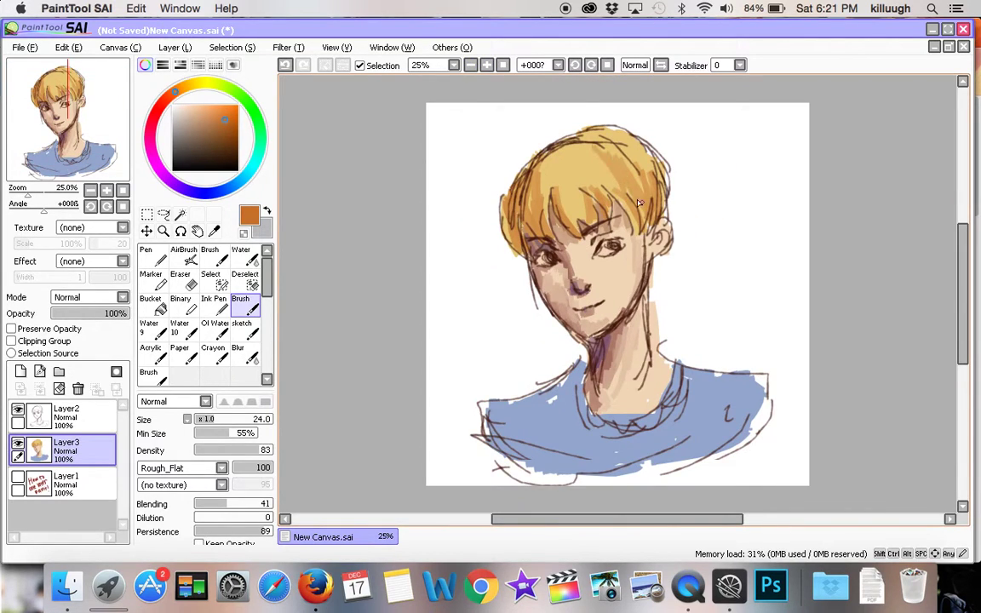
left_click(660, 66)
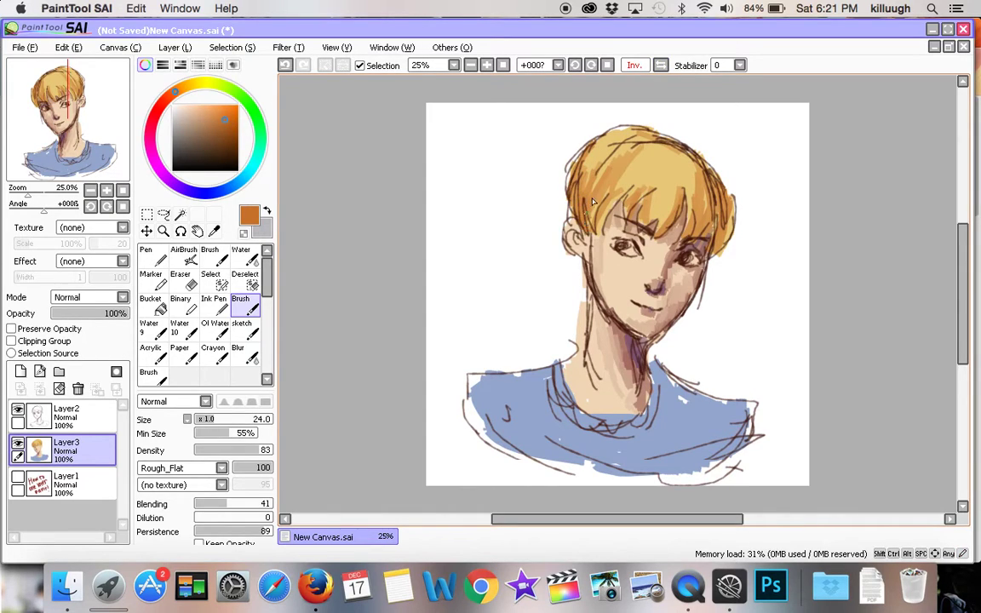
left_click(660, 65)
mouse_move(569, 182)
left_mouse_down()
mouse_move(573, 203)
mouse_move(568, 167)
mouse_move(608, 167)
mouse_move(606, 155)
mouse_move(586, 164)
left_mouse_up()
left_click_drag(576, 137, 591, 174)
left_click(487, 66)
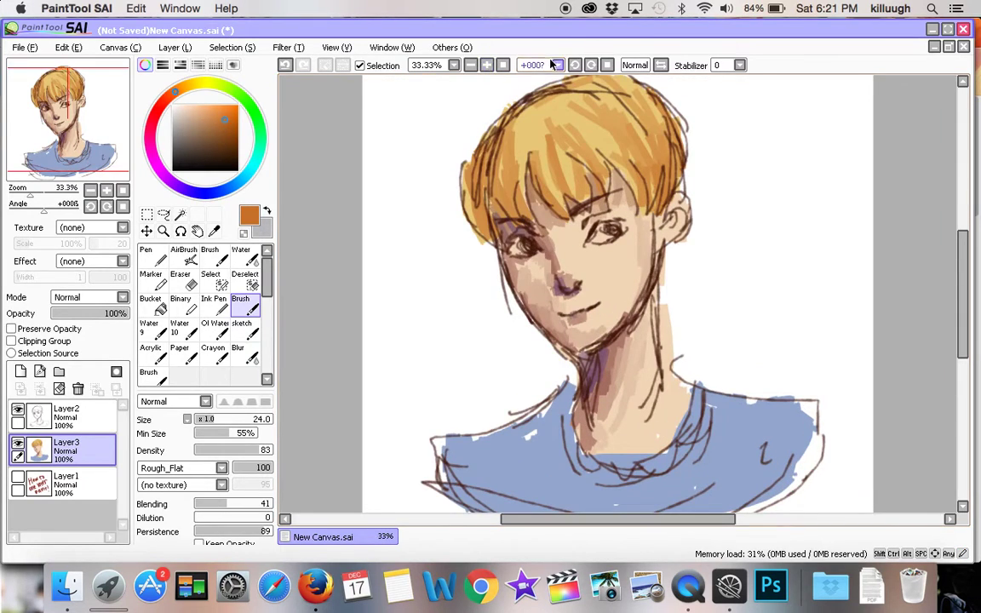
- Choose a near-white colour and paint the whites of both eyes
left_click_drag(195, 109, 173, 104)
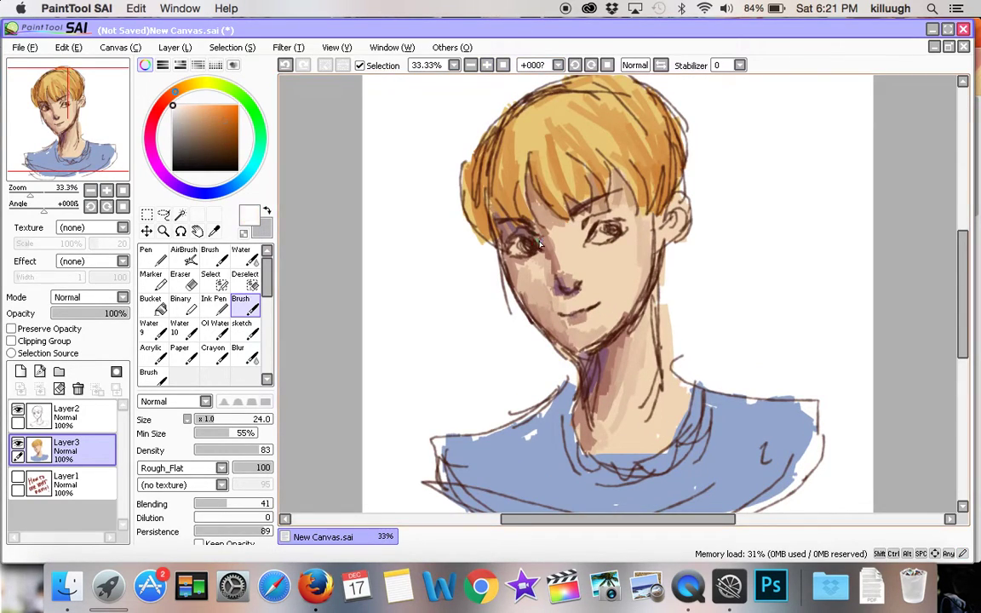
left_click_drag(608, 239, 605, 240)
left_click(470, 64)
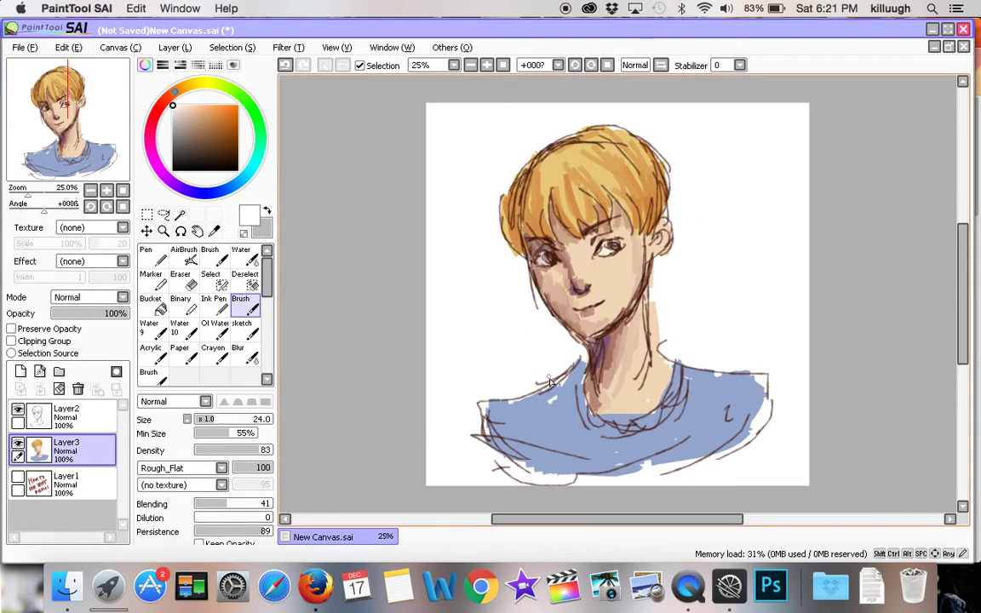
- Sample the shirt's blue, shift it to a dark muted purple, and paint a shadow on the shoulder beside the neck
left_click(527, 432, "alt")
left_click(174, 186)
left_click(203, 143)
left_click_drag(585, 380, 558, 389)
- Sample the shirt's blue, darken it, set the brush size to 58, and paint broad shadow strokes across the shirt
left_click(570, 425, "alt")
left_click(205, 143)
left_click(239, 419)
mouse_move(506, 410)
left_mouse_down()
mouse_move(520, 450)
mouse_move(537, 406)
mouse_move(569, 384)
mouse_move(549, 440)
mouse_move(615, 464)
mouse_move(705, 409)
mouse_move(679, 408)
mouse_move(639, 449)
mouse_move(740, 411)
mouse_move(602, 448)
mouse_move(713, 419)
left_mouse_up()
- Undo the last shirt stroke while viewing the colours with the sketch layer, Layer2, temporarily hidden
left_click(65, 484)
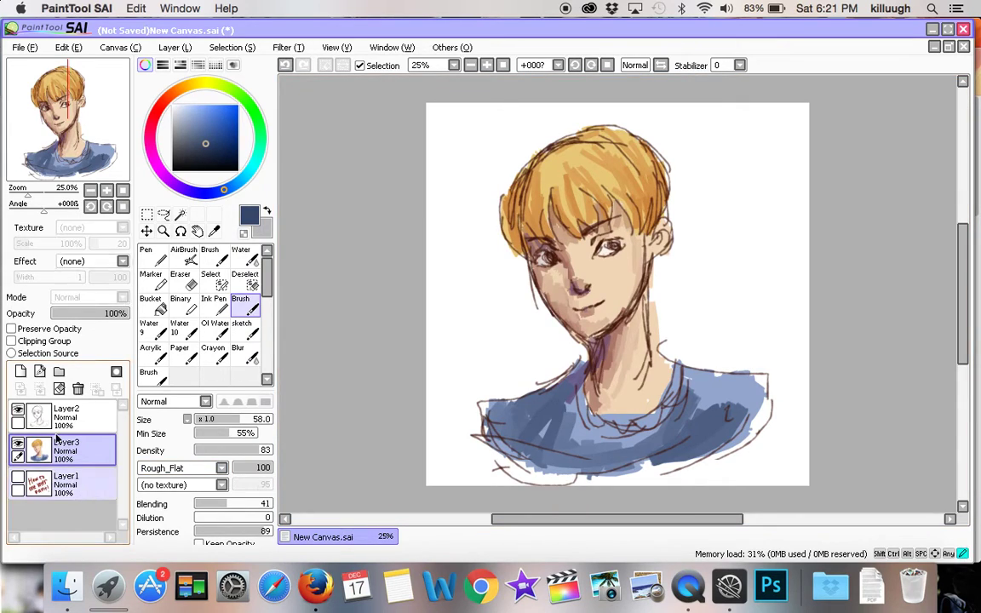
left_click(18, 410)
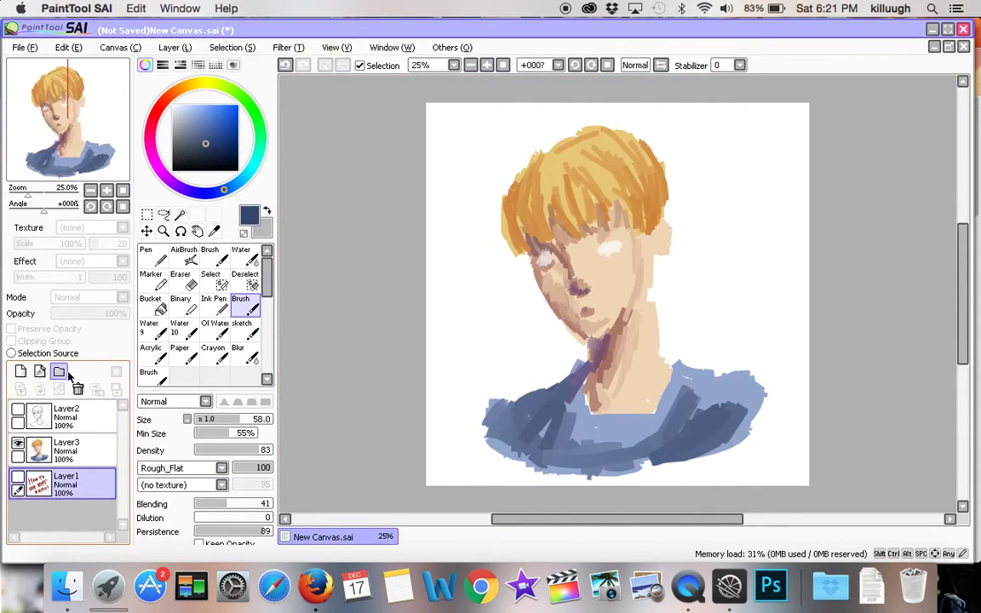
left_click(284, 67)
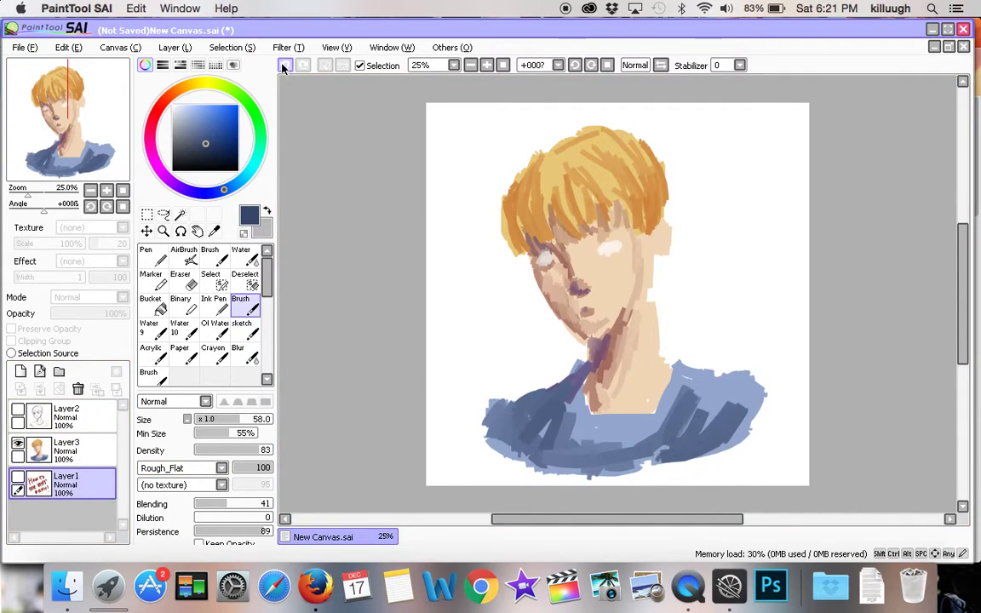
double_click(37, 411)
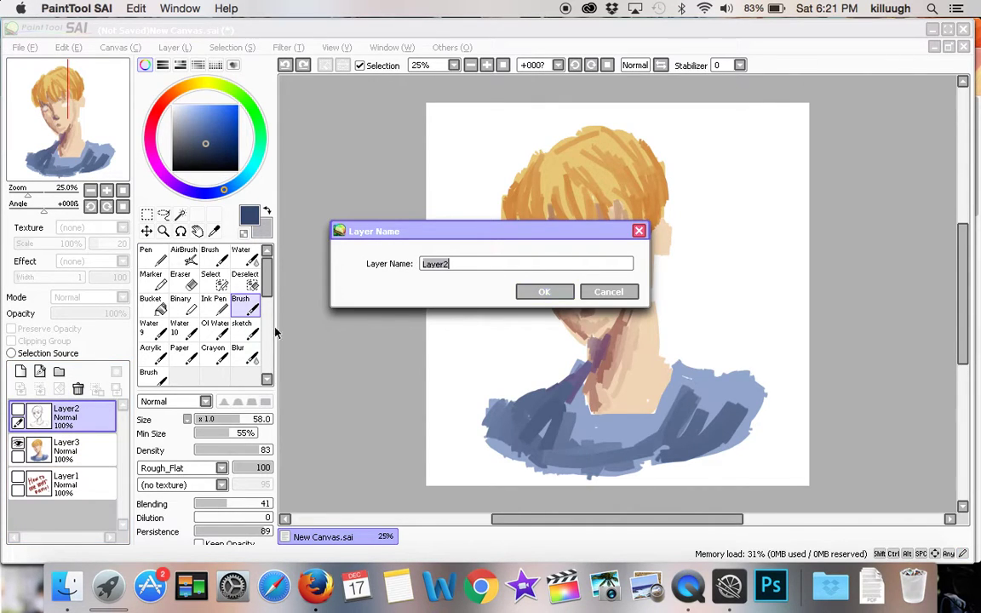
left_click(544, 293)
left_click(18, 410)
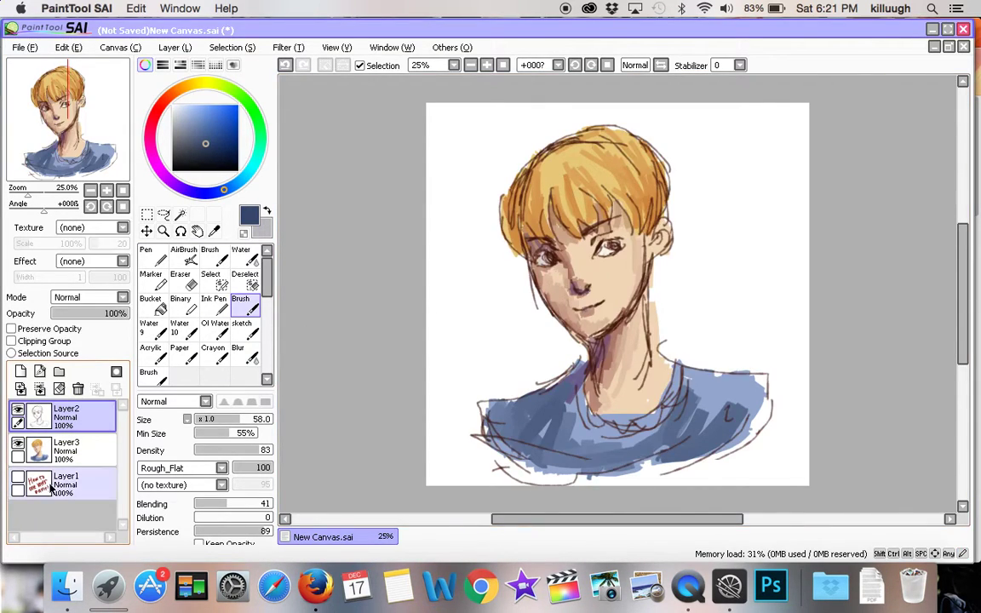
- Choose a muted pink colour and add a new layer directly above Layer1, beneath the coloured figure
left_click(75, 477)
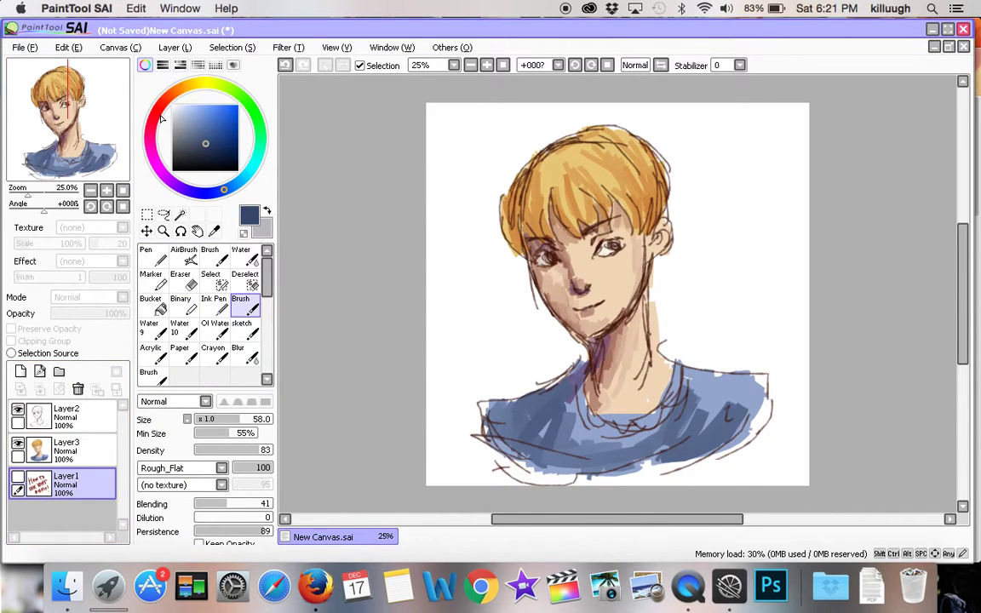
left_click(153, 158)
left_click(198, 117)
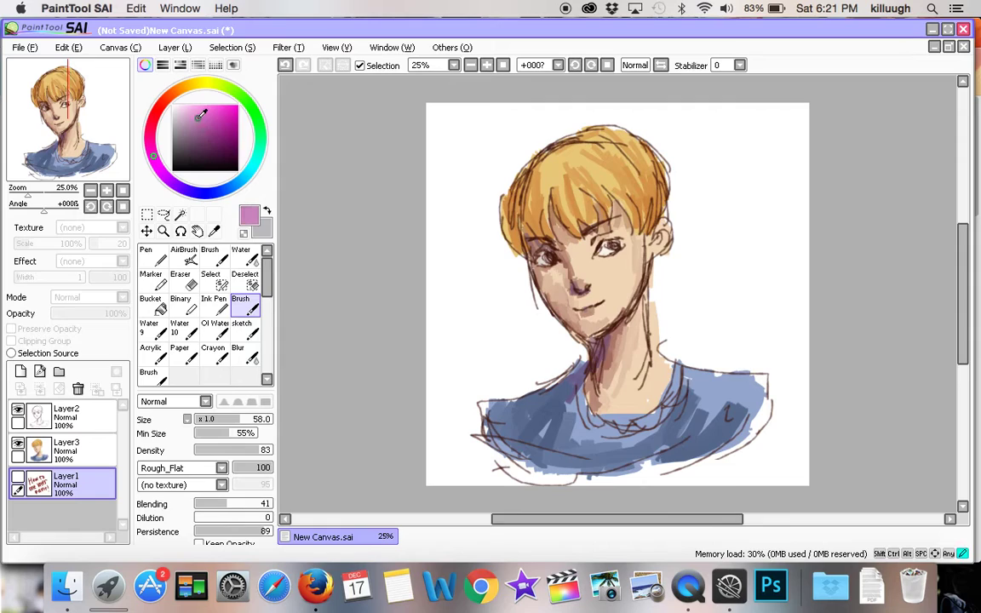
left_click(20, 372)
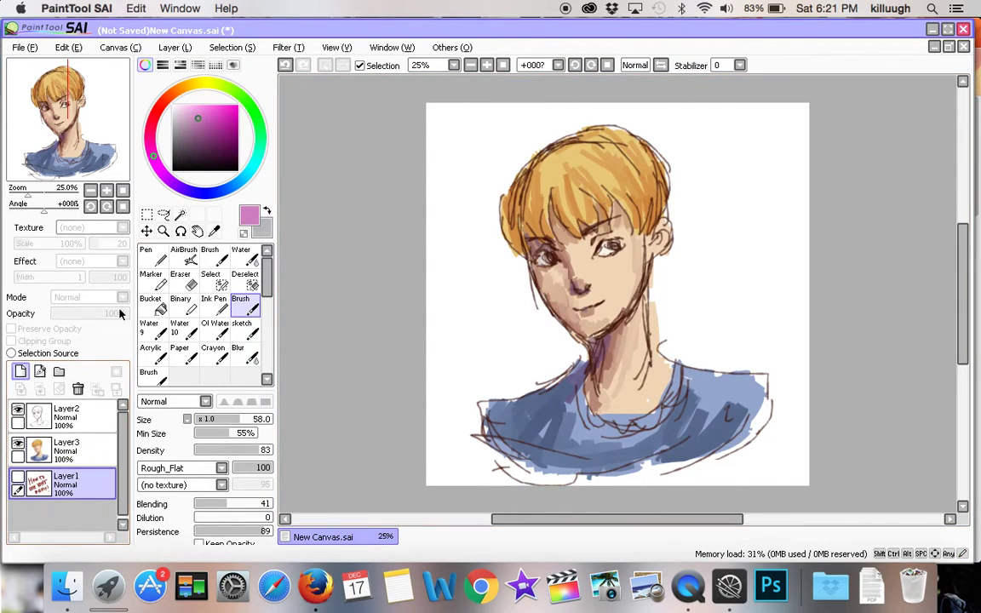
- Set the brush size to 100 and paint a rough pink background around the head and shoulders
mouse_move(460, 328)
left_mouse_down()
mouse_move(477, 358)
mouse_move(552, 402)
mouse_move(460, 170)
mouse_move(468, 272)
mouse_move(507, 336)
mouse_move(451, 366)
mouse_move(464, 396)
left_mouse_up()
mouse_move(692, 258)
left_mouse_down()
mouse_move(658, 298)
mouse_move(677, 365)
mouse_move(721, 233)
mouse_move(747, 386)
left_mouse_up()
left_click_drag(232, 421, 270, 420)
mouse_move(506, 181)
left_mouse_down()
mouse_move(497, 153)
mouse_move(523, 178)
mouse_move(560, 123)
mouse_move(578, 171)
mouse_move(633, 95)
mouse_move(679, 274)
mouse_move(731, 281)
mouse_move(745, 267)
mouse_move(751, 350)
left_mouse_up()
mouse_move(464, 205)
left_mouse_down()
mouse_move(460, 341)
mouse_move(482, 410)
left_mouse_up()
mouse_move(753, 440)
left_mouse_down()
mouse_move(762, 226)
mouse_move(750, 185)
left_mouse_up()
mouse_move(477, 373)
left_mouse_down()
mouse_move(487, 394)
mouse_move(448, 433)
left_mouse_up()
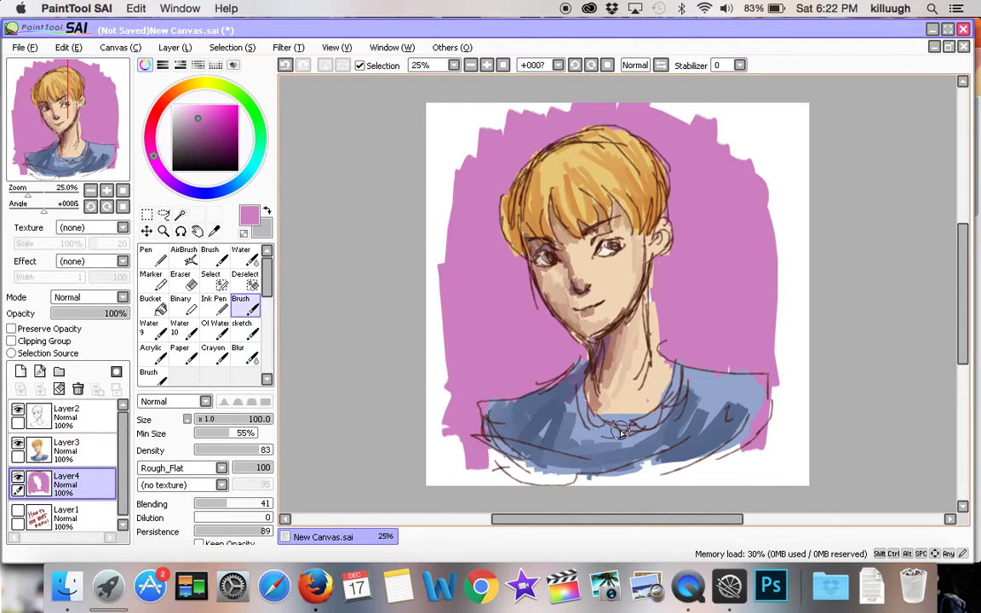
- Merge the sketch on Layer2 down through the colour layer and into the pink background layer
left_click(68, 415)
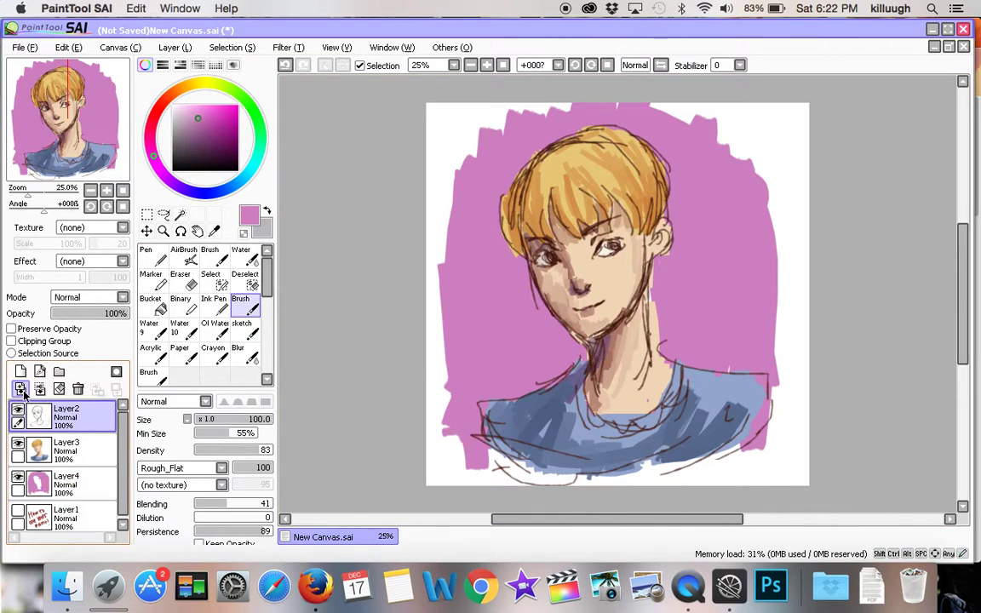
left_click(20, 390)
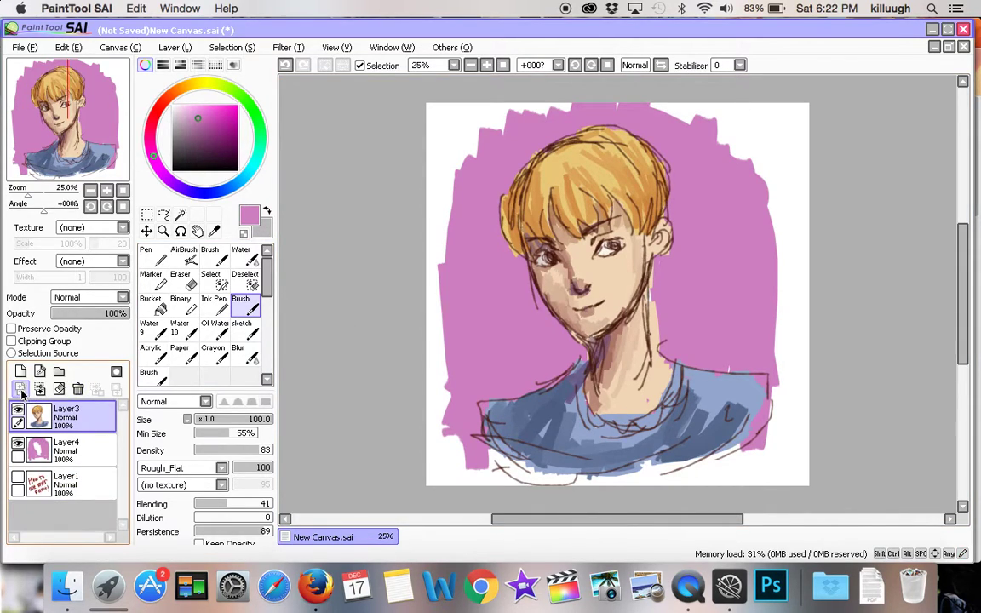
left_click(20, 389)
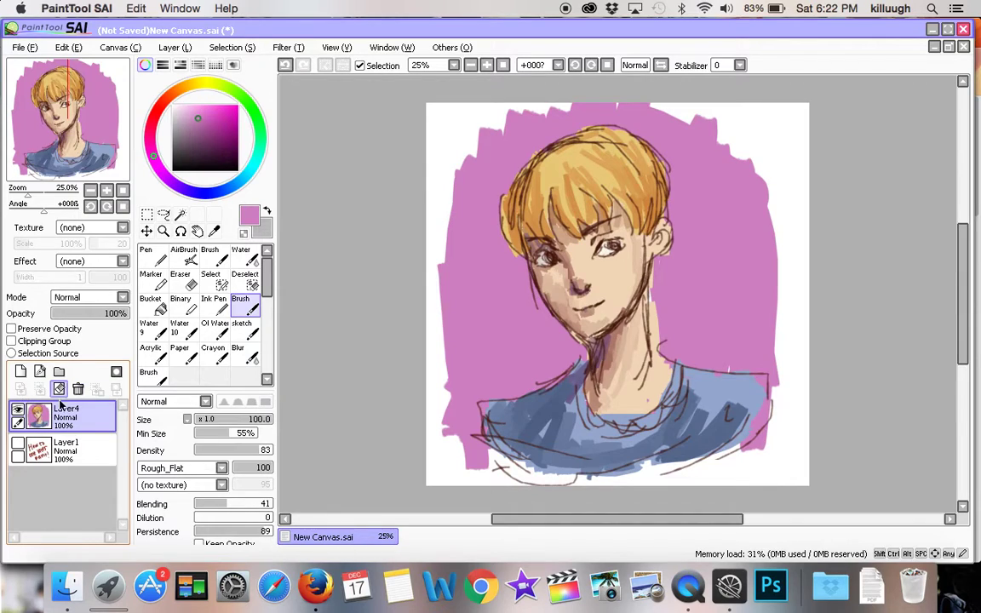
- Try scribbling pink across the merged portrait, undo the strokes, and step back and forth through the last merge
mouse_move(511, 196)
left_mouse_down()
mouse_move(588, 136)
mouse_move(545, 281)
mouse_move(720, 407)
left_mouse_up()
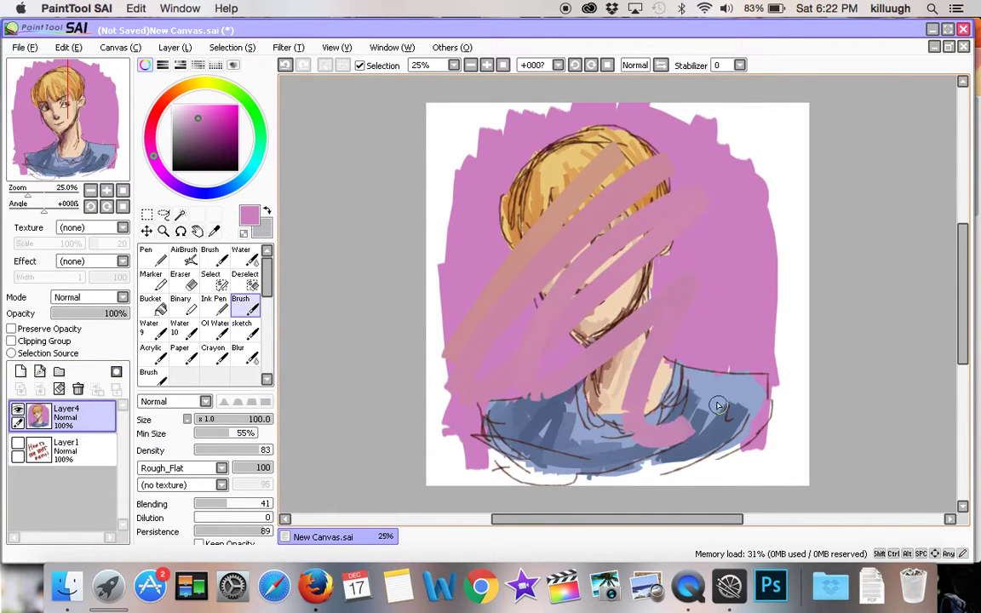
left_click_drag(522, 304, 562, 256)
left_click(285, 65)
left_click(285, 65)
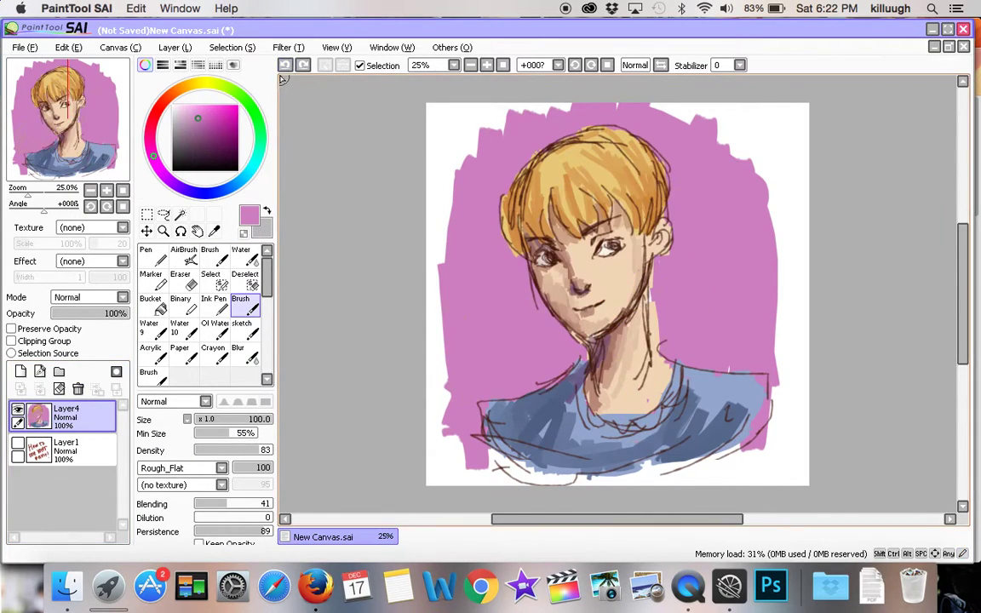
left_click(283, 66)
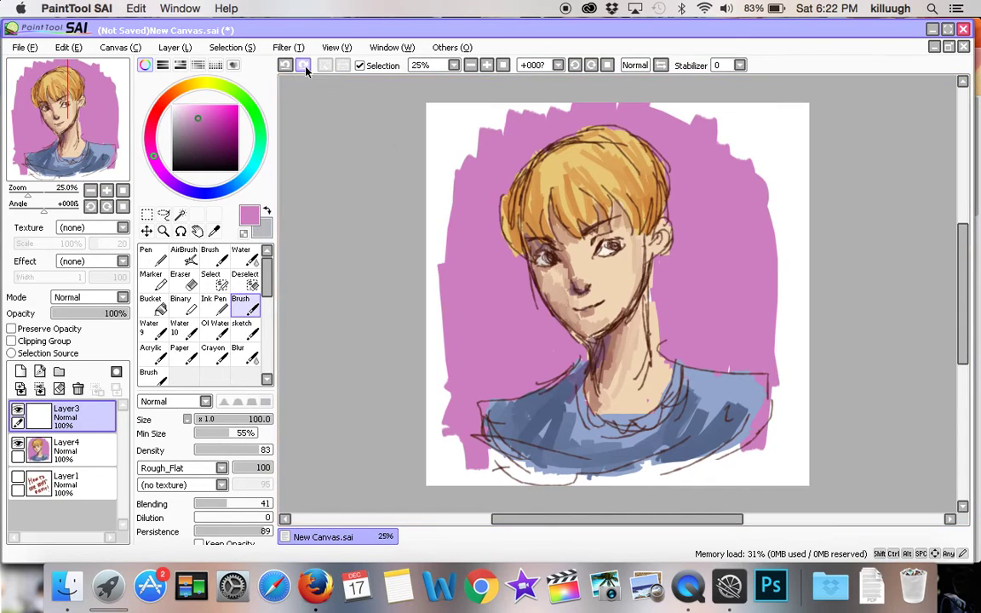
left_click(283, 66)
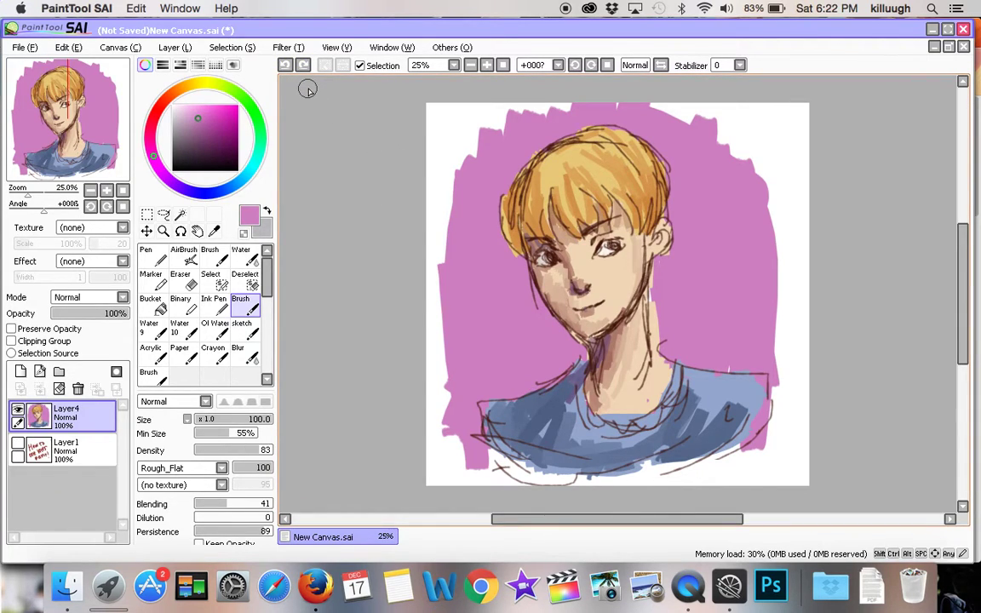
- Paint over the stray marks in the background beside the shaded cheek and jaw with the same pink
left_click(484, 67)
left_click(484, 67)
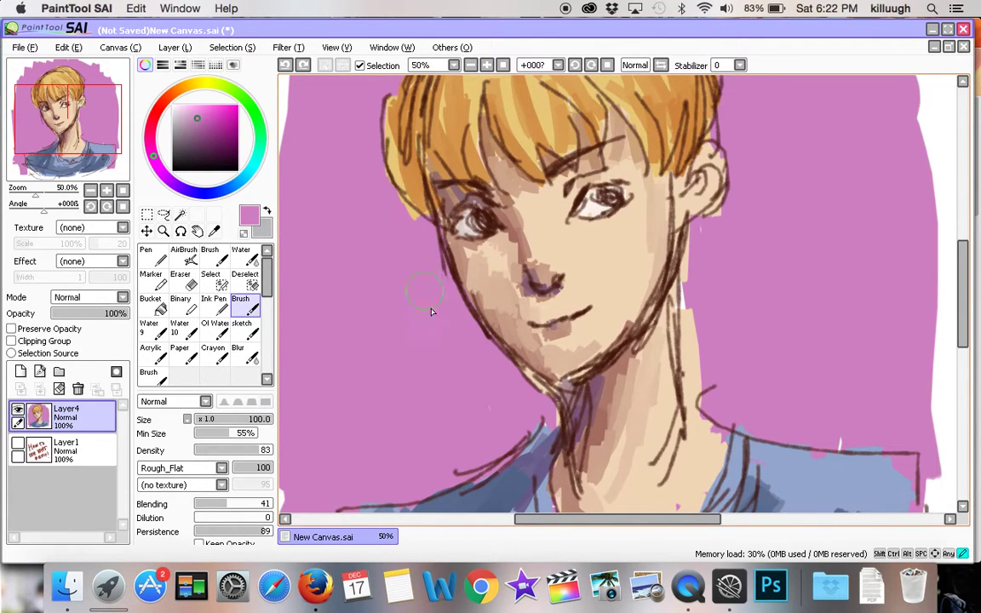
mouse_move(424, 274)
left_mouse_down()
mouse_move(456, 383)
mouse_move(421, 352)
mouse_move(440, 414)
left_mouse_up()
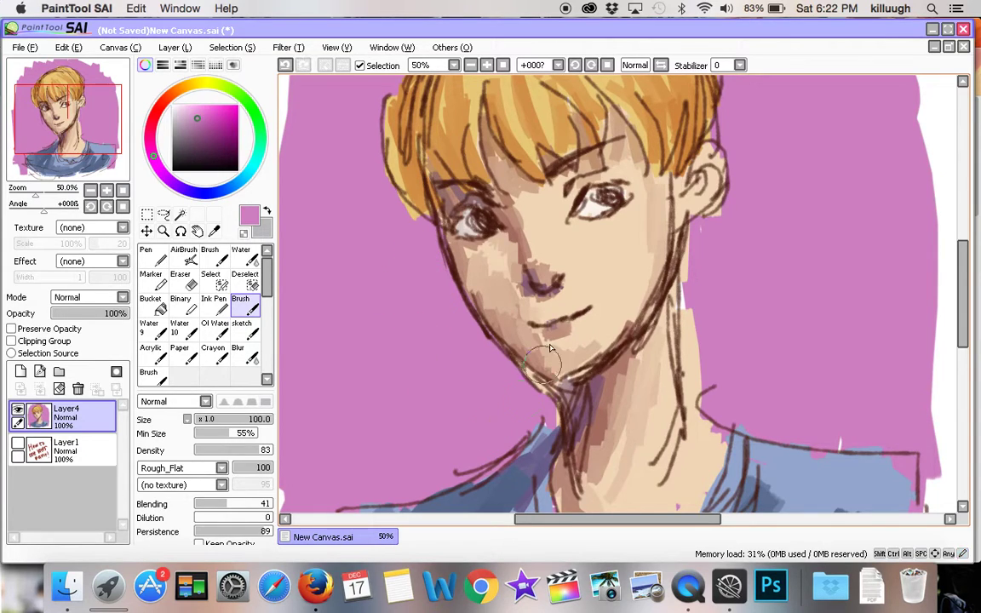
- Set the brush size to 28 and blending to 53, and blend sampled skin tones over both cheeks and the jaw
left_click(438, 254, "alt")
left_click(217, 419)
left_click_drag(493, 291, 502, 326)
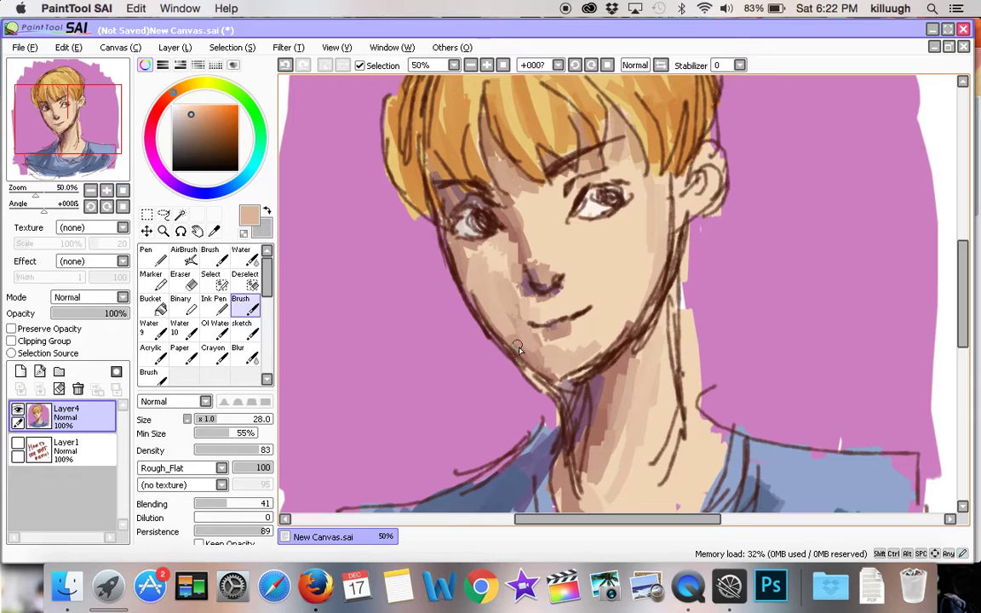
left_click(517, 344, "alt")
left_click(238, 506)
mouse_move(476, 279)
left_mouse_down()
mouse_move(488, 319)
mouse_move(520, 352)
left_mouse_up()
mouse_move(497, 322)
left_mouse_down()
mouse_move(514, 348)
mouse_move(484, 307)
mouse_move(528, 347)
mouse_move(576, 284)
mouse_move(621, 322)
mouse_move(583, 336)
mouse_move(599, 337)
mouse_move(596, 351)
mouse_move(568, 361)
mouse_move(624, 298)
mouse_move(645, 292)
mouse_move(652, 263)
left_mouse_up()
left_click(620, 322, "alt")
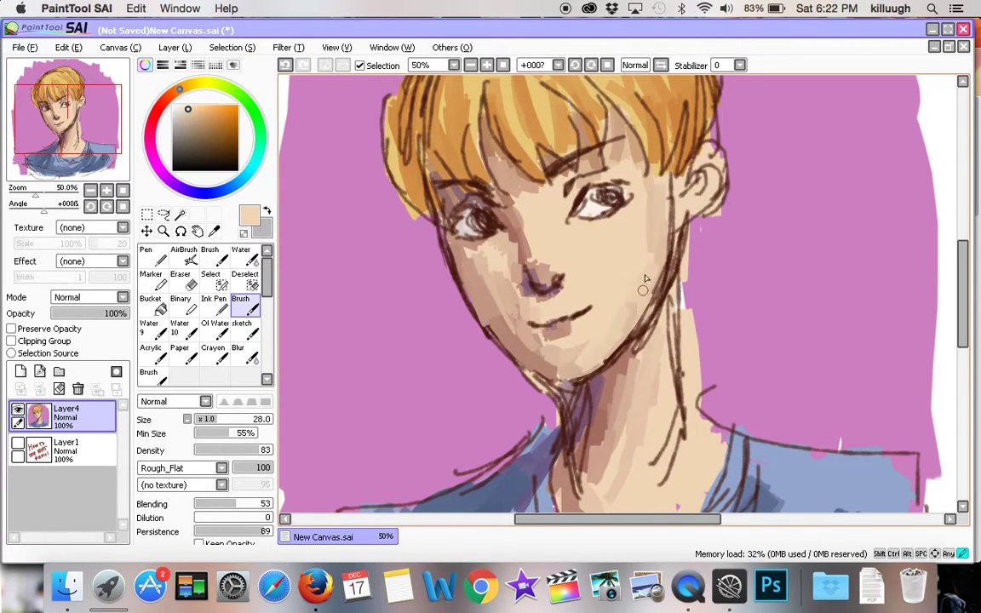
- Check the whole portrait's proportions in a horizontally mirrored view and restore the normal view
left_click(661, 65)
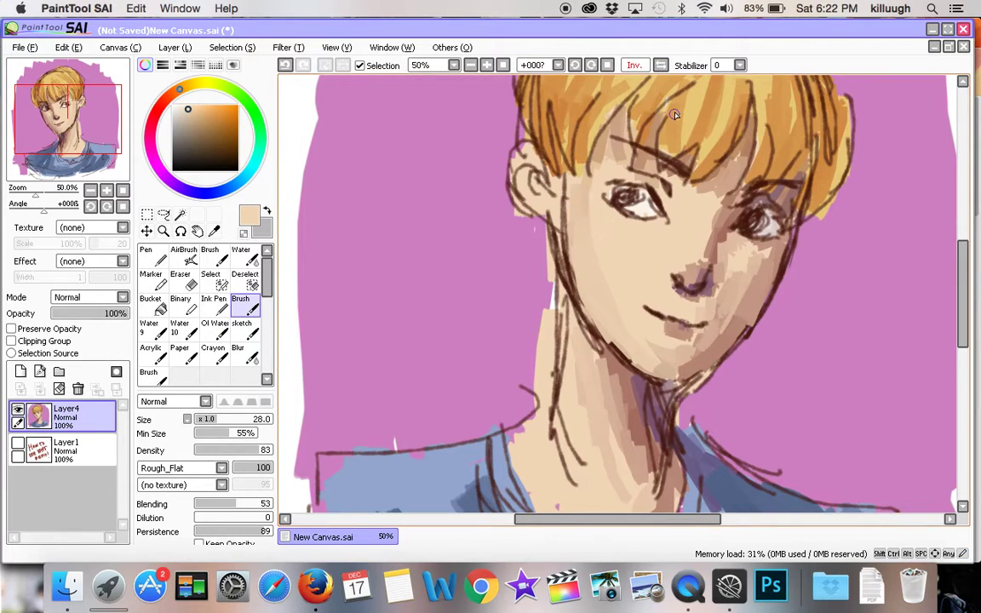
left_click(471, 66)
left_click(471, 66)
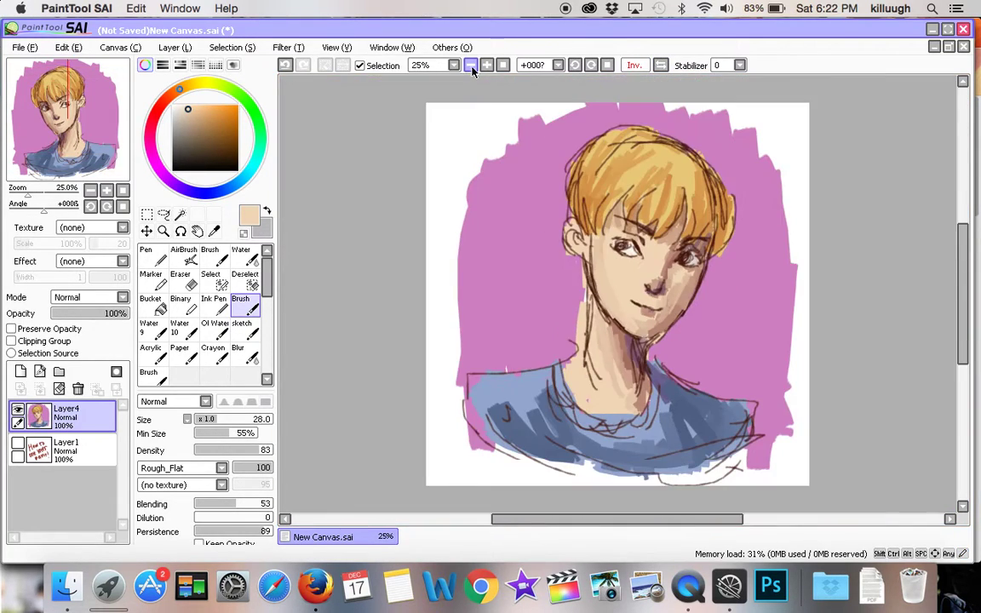
left_click(661, 66)
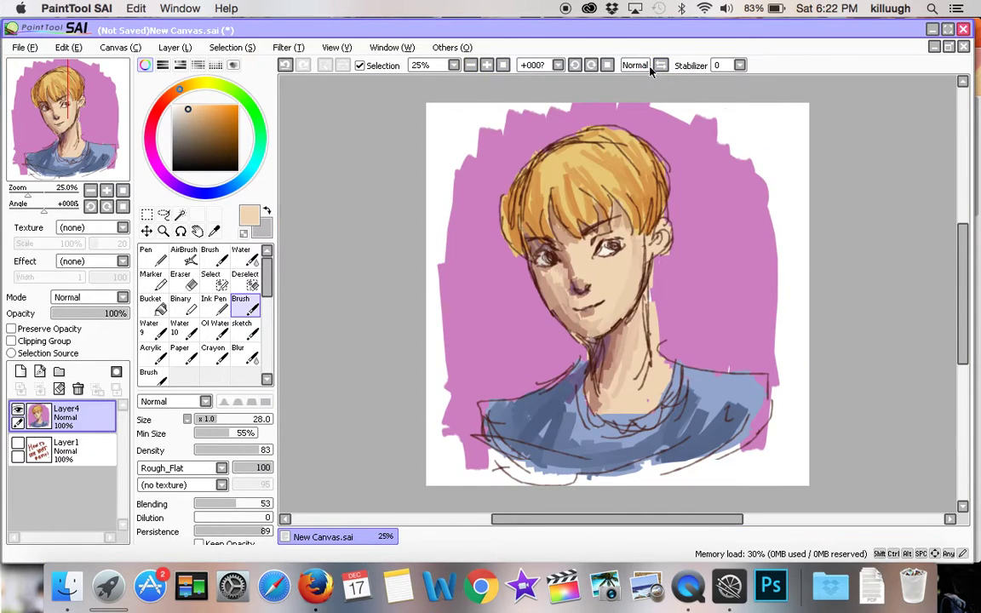
- Paint sampled skin-shadow tones around the shaded eye and upper cheek while the view is mirrored
left_click(661, 65)
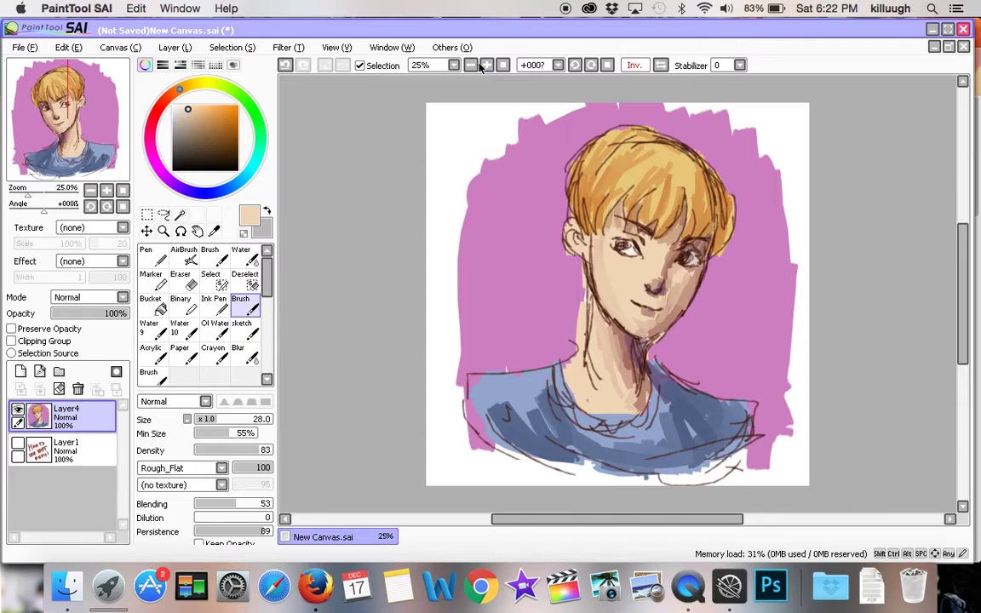
left_click(485, 66)
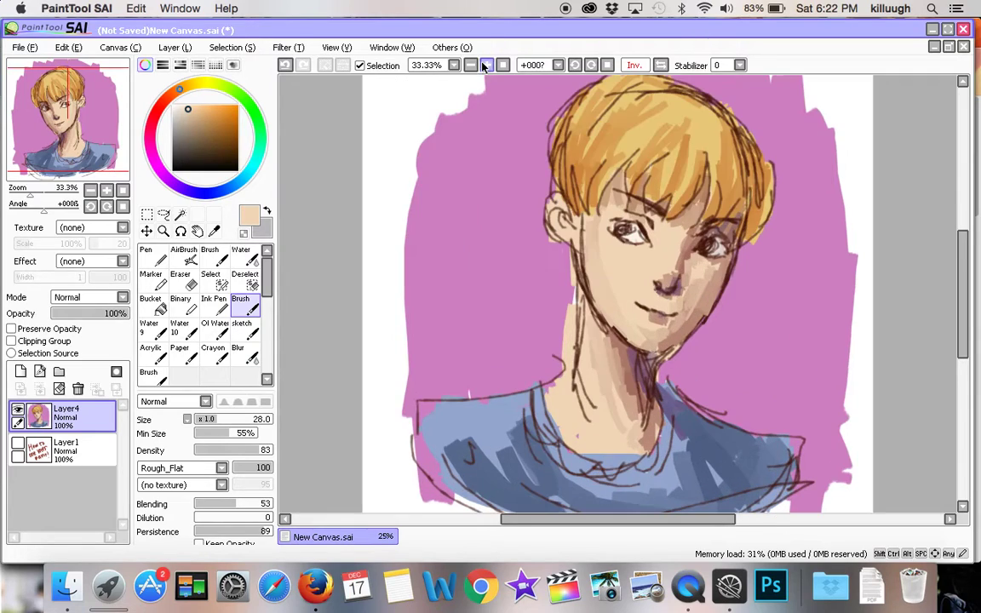
right_click(610, 197)
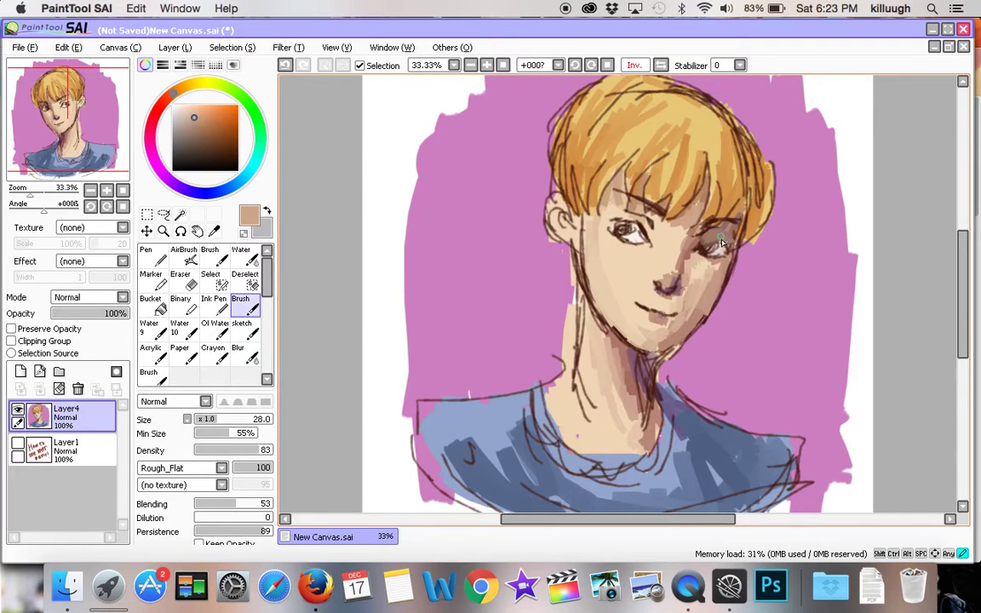
left_click(716, 270, "alt")
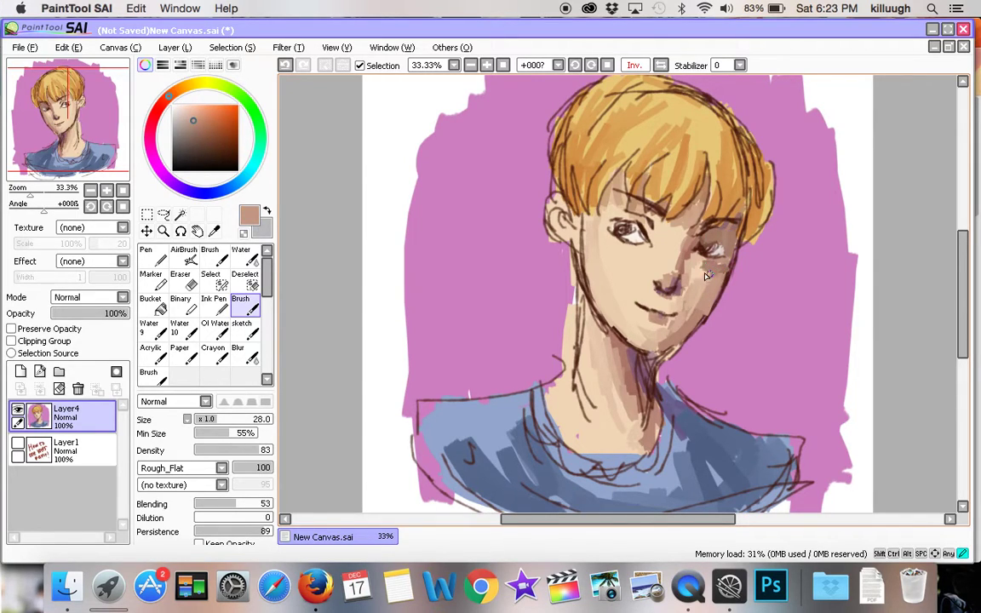
left_click(633, 64)
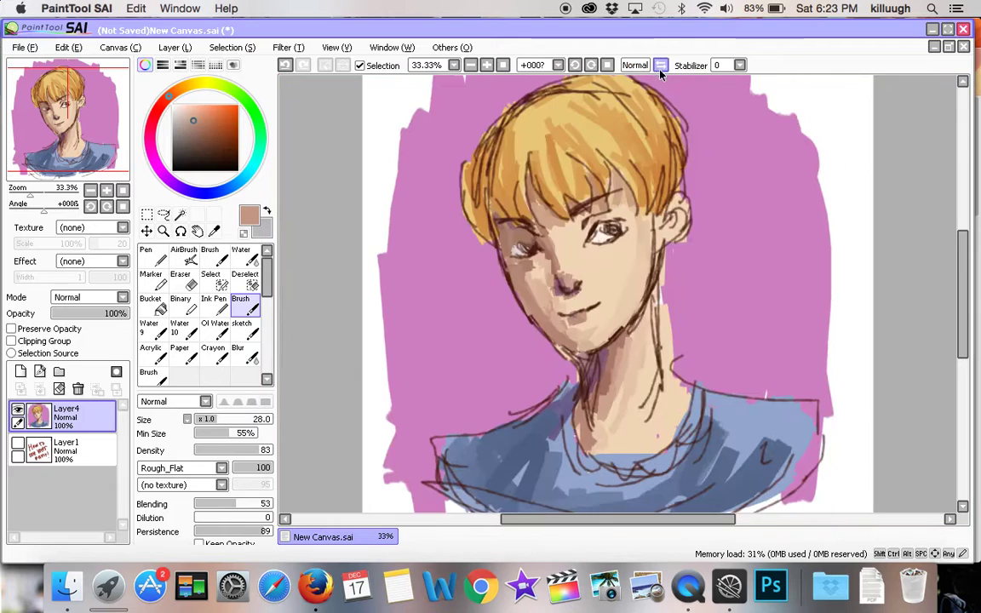
- Sample the skin-shadow tones and paint a soft shadow over the side and underside of the nose
scroll(556, 291, "up", 1)
left_click(544, 291, "alt")
mouse_move(543, 291)
left_mouse_down()
mouse_move(581, 279)
mouse_move(540, 266)
mouse_move(538, 286)
mouse_move(548, 274)
mouse_move(536, 261)
mouse_move(525, 291)
mouse_move(542, 299)
mouse_move(522, 292)
mouse_move(554, 278)
left_mouse_up()
left_click(540, 267, "alt")
- Sample a dark reddish brown, set the brush size to 14, and paint shadows around the eyes, nose bridge, face edge and lower lip
left_click(536, 291, "alt")
left_click(206, 420)
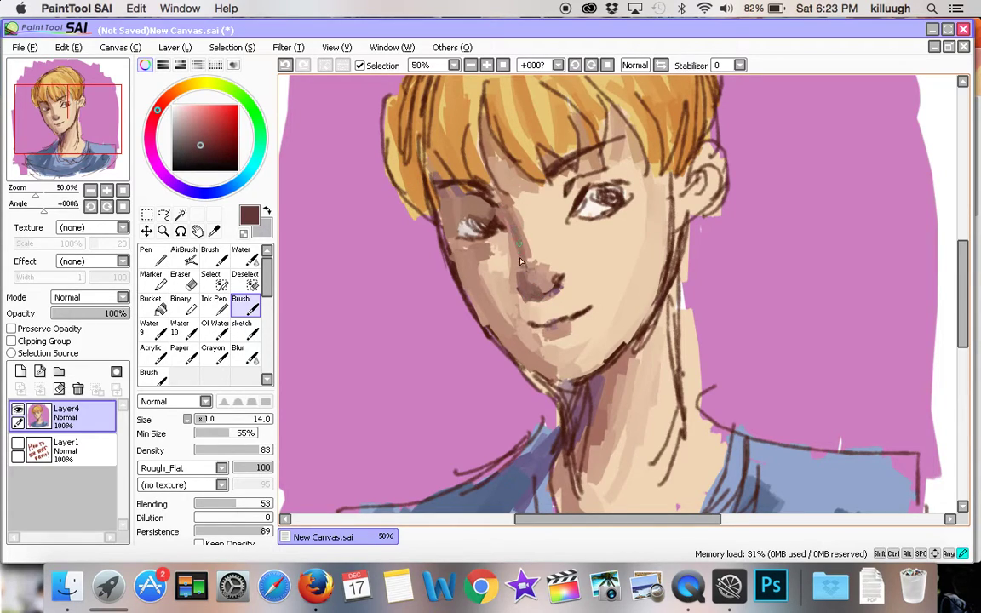
mouse_move(447, 189)
left_mouse_down()
mouse_move(460, 211)
mouse_move(499, 213)
mouse_move(446, 223)
mouse_move(452, 230)
mouse_move(415, 223)
left_mouse_up()
mouse_move(510, 160)
left_mouse_down()
mouse_move(507, 194)
mouse_move(545, 157)
left_mouse_up()
mouse_move(596, 177)
left_mouse_down()
mouse_move(610, 175)
mouse_move(576, 183)
left_mouse_up()
mouse_move(669, 198)
left_mouse_down()
mouse_move(668, 256)
mouse_move(642, 331)
mouse_move(598, 372)
left_mouse_up()
left_click_drag(533, 327, 557, 326)
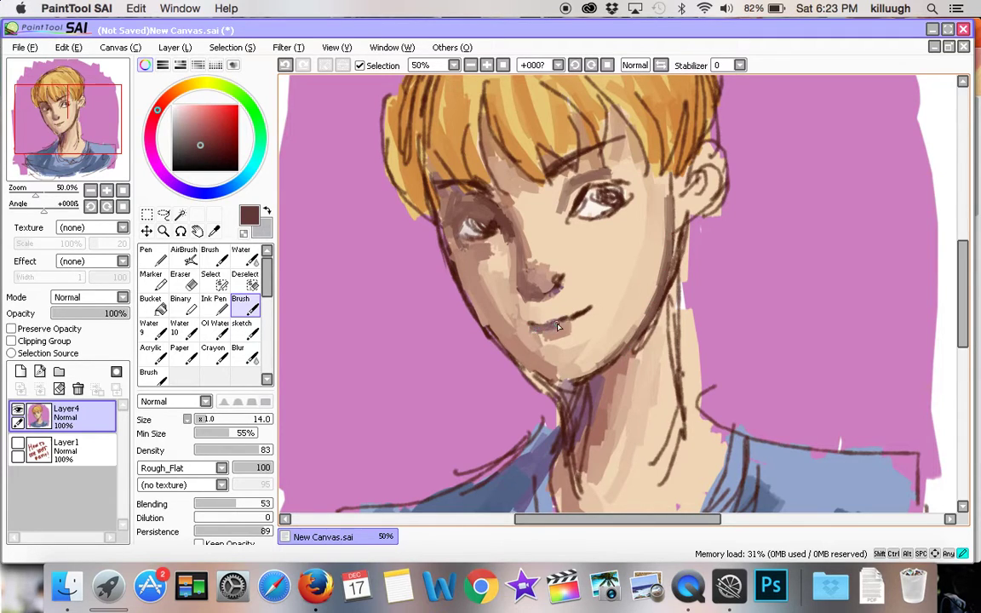
- Set the brush size to 26 and paint sampled skin tones on the shaded cheek beside the nose and under the eye
left_click(601, 275, "alt")
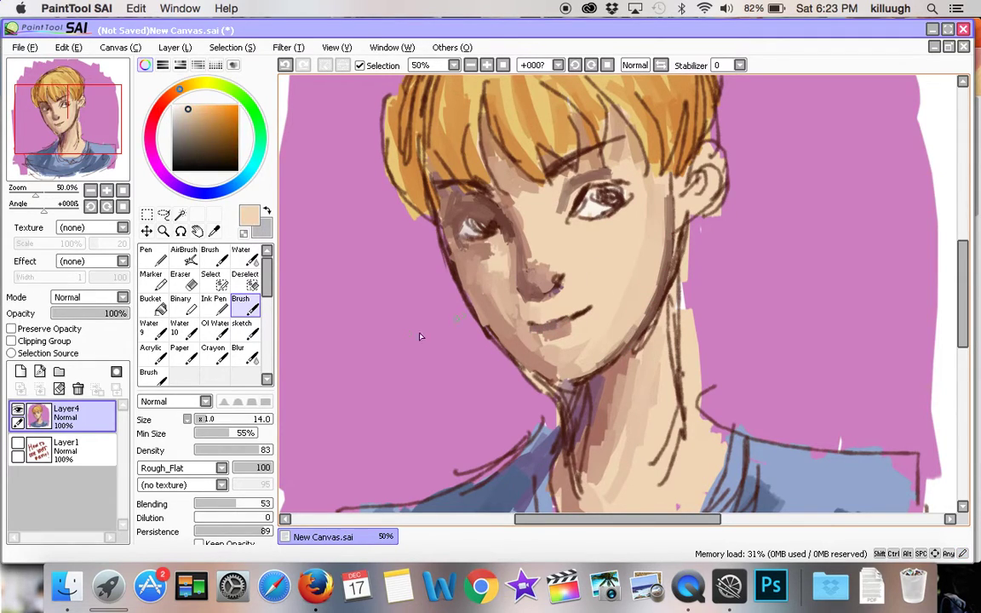
left_click(217, 420)
left_click(512, 291, "alt")
mouse_move(508, 293)
left_mouse_down()
mouse_move(494, 314)
mouse_move(516, 339)
left_mouse_up()
left_click(500, 266, "alt")
mouse_move(500, 263)
left_mouse_down()
mouse_move(496, 234)
mouse_move(529, 268)
mouse_move(486, 251)
left_mouse_up()
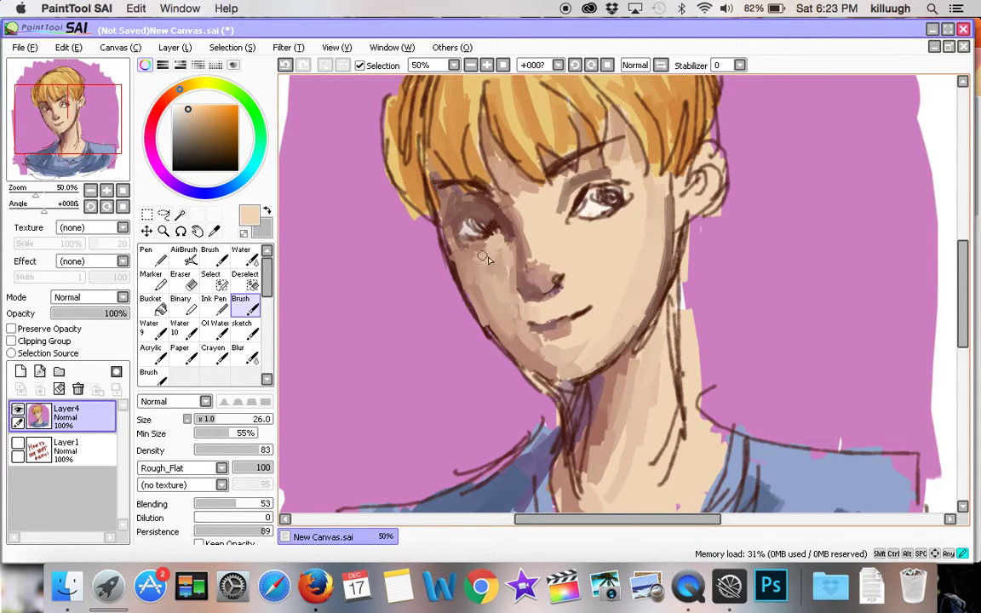
- Sample a tan skin tone and soften the shadows between the eyes and along the ear-side edge of the face
left_click(529, 206, "alt")
mouse_move(501, 186)
left_mouse_down()
mouse_move(500, 171)
mouse_move(508, 197)
mouse_move(560, 220)
mouse_move(562, 235)
left_mouse_up()
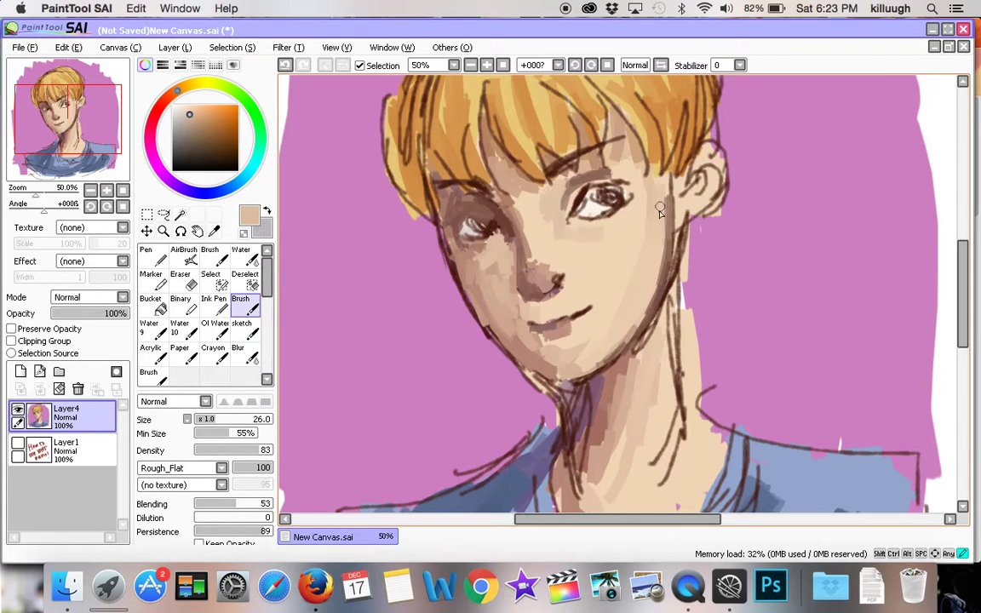
left_click_drag(661, 210, 661, 231)
- Mirror the view, lighten the shaded cheek below the eye with a sampled light skin tone, and restore the view
left_click(661, 65)
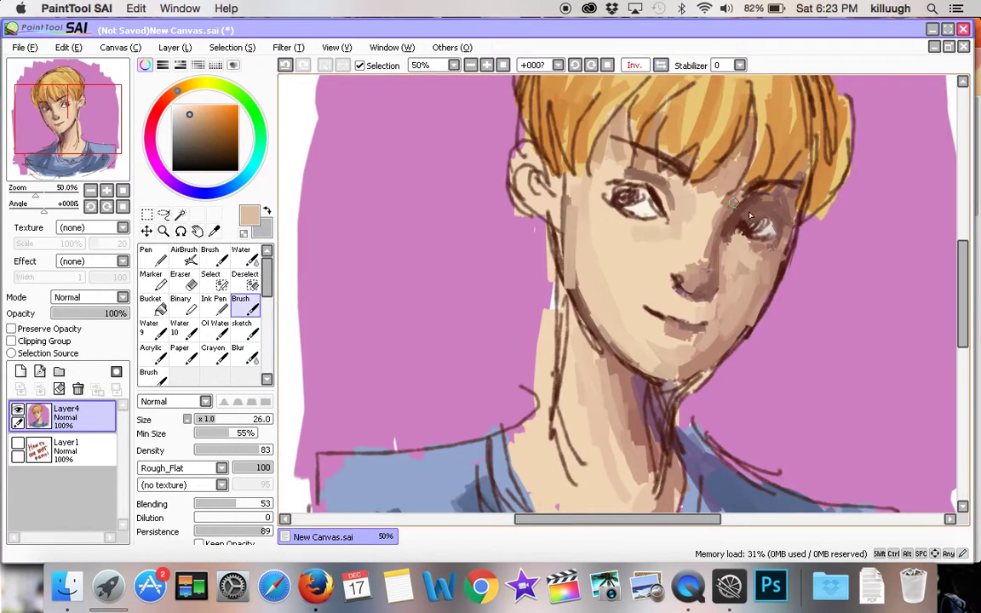
right_click(672, 250)
left_click_drag(751, 244, 749, 274)
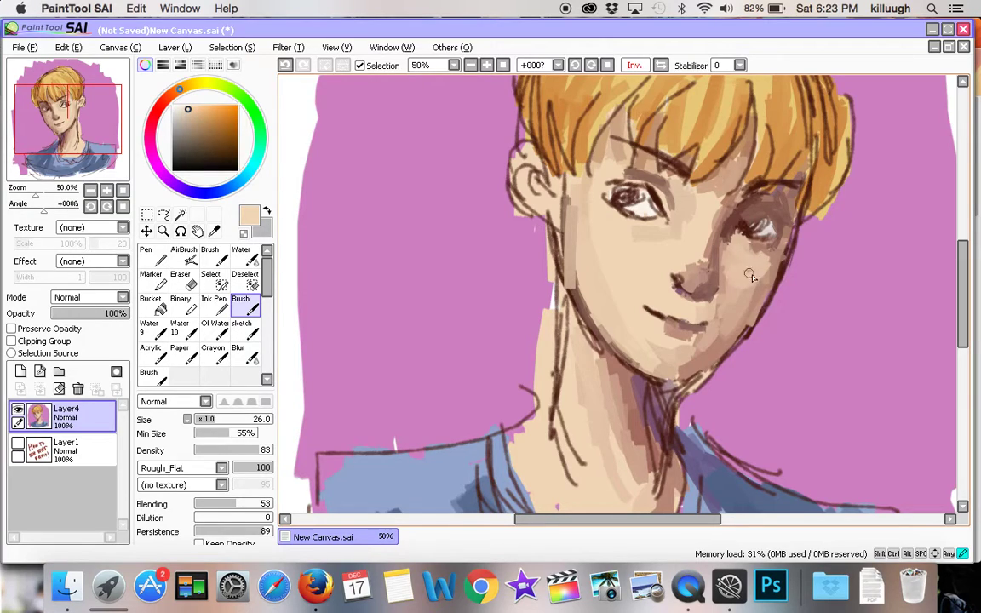
left_click(661, 66)
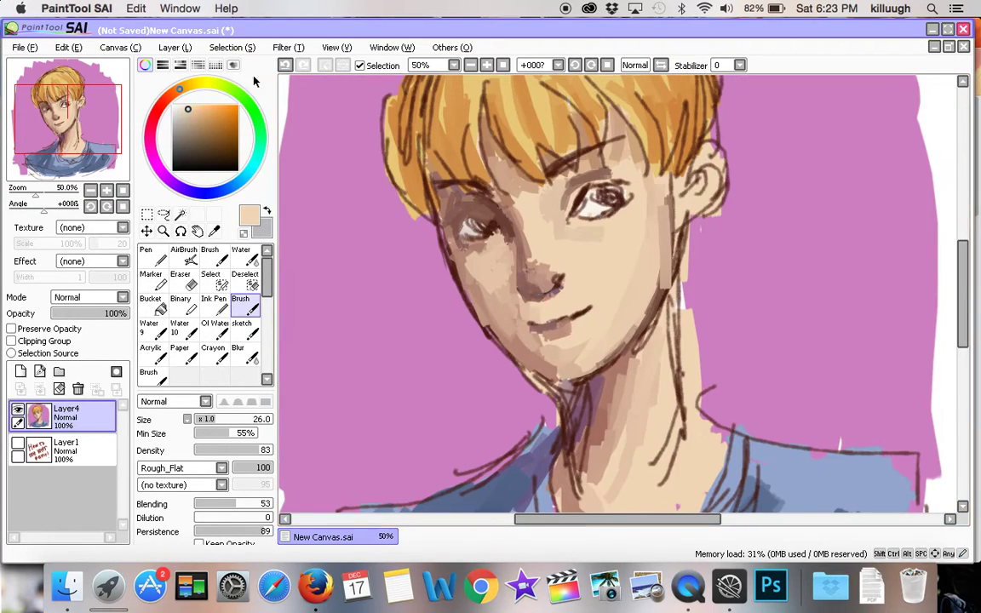
- Choose a muted red and paint blush on the nose tip and both cheeks
left_click(158, 108)
left_click(205, 120)
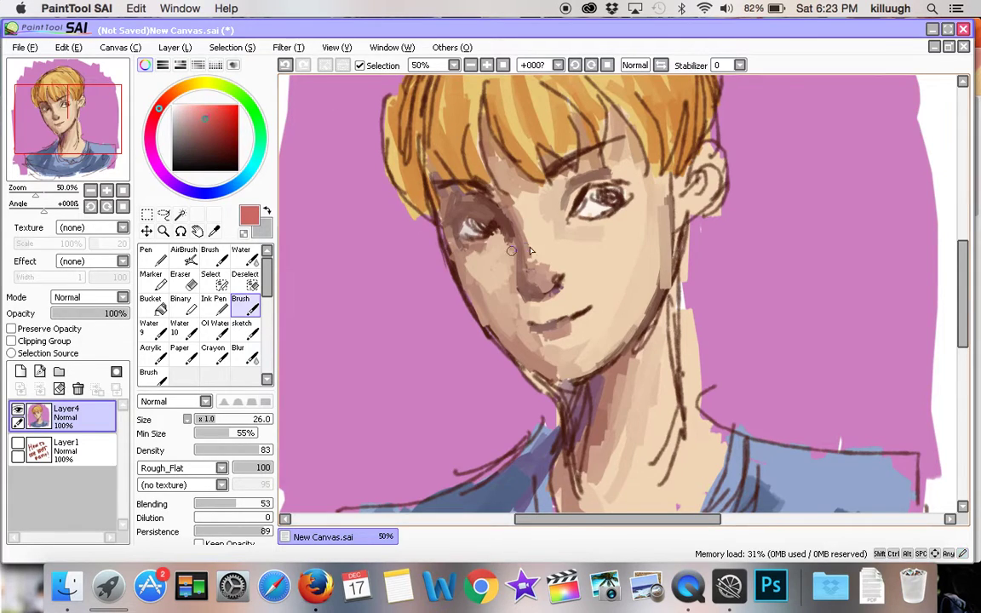
left_click_drag(536, 284, 547, 287)
mouse_move(608, 234)
left_mouse_down()
mouse_move(624, 234)
mouse_move(628, 219)
mouse_move(630, 232)
left_mouse_up()
left_click_drag(491, 256, 478, 256)
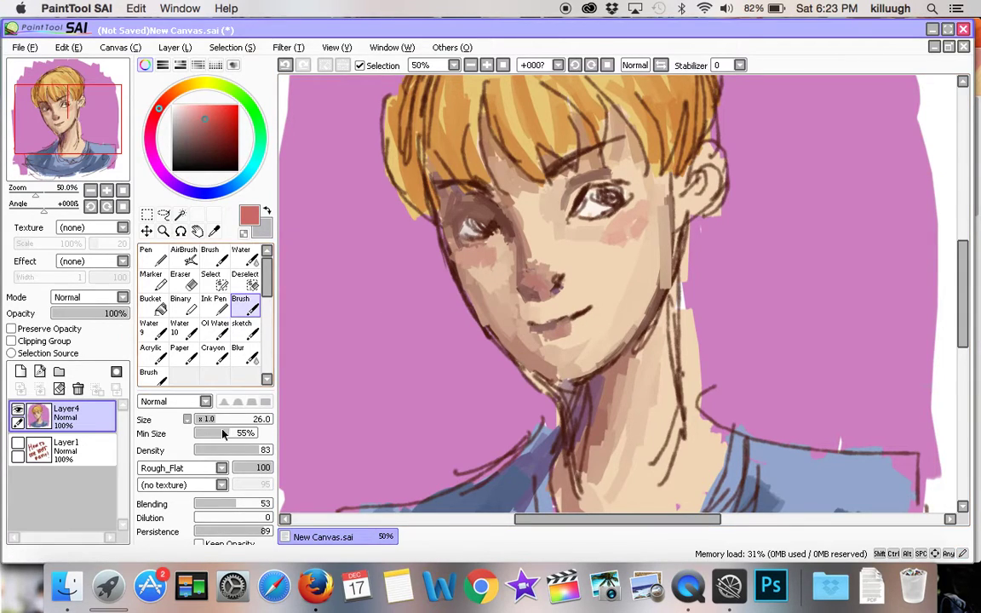
- Set blending to 36 and the brush size to 12, and paint muted red on the lips and the lit cheek
left_click(222, 504)
left_click(208, 419)
left_click_drag(563, 331, 528, 327)
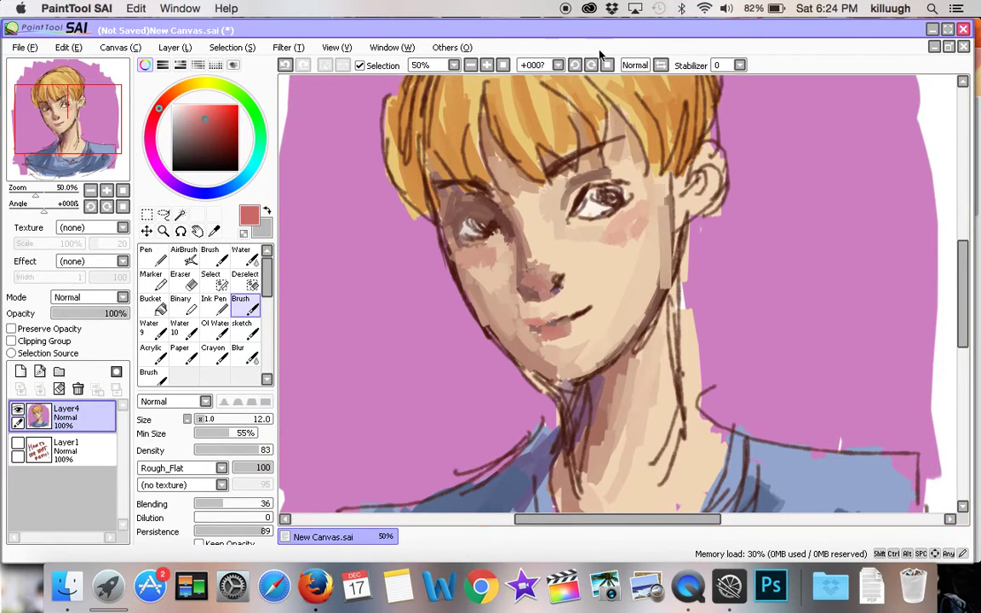
left_click_drag(615, 223, 637, 218)
- Test blending values with muted red strokes on the lit cheek, keep blending at 47, and undo the strokes
left_click_drag(222, 503, 192, 503)
left_click_drag(606, 238, 615, 318)
left_click_drag(195, 504, 231, 503)
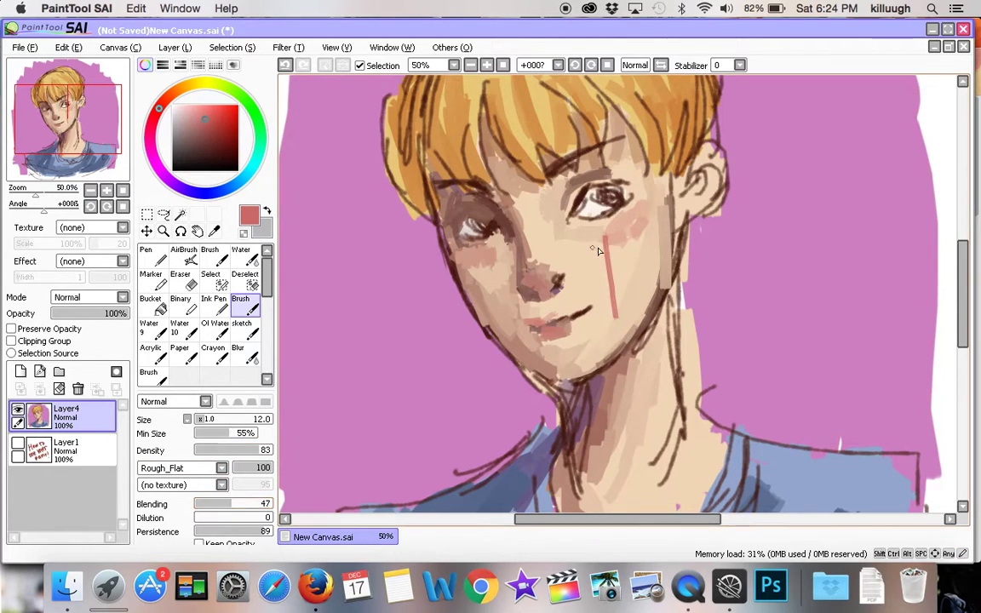
left_click_drag(621, 248, 639, 294)
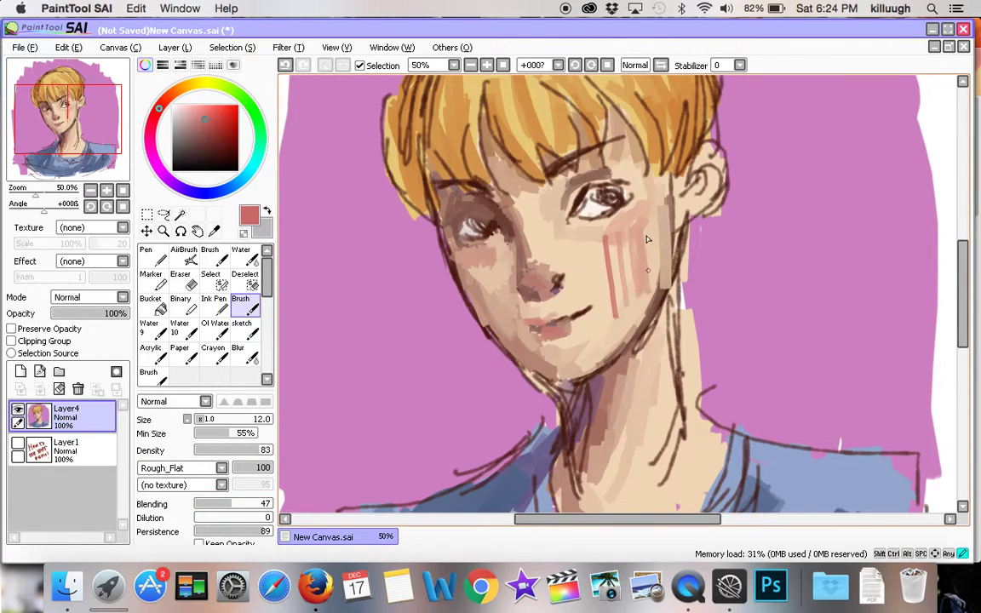
left_click(285, 66)
left_click(284, 66)
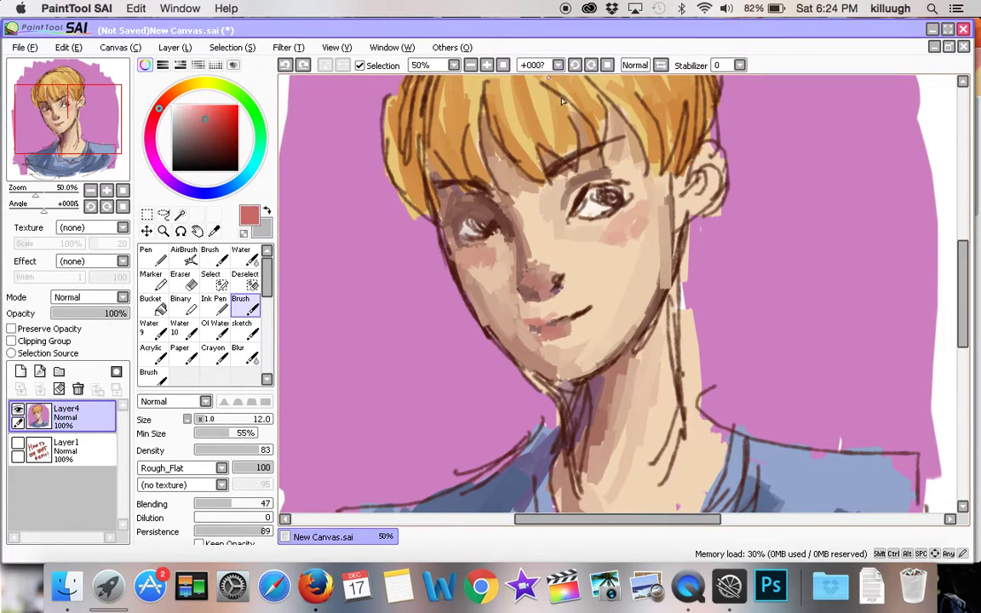
- Choose a dark reddish brown, set the brush size to 23, and paint a strong shadow on the neck under the jaw
left_click(471, 65)
left_click(472, 65)
right_click(602, 353)
left_click(208, 419)
left_click(210, 140)
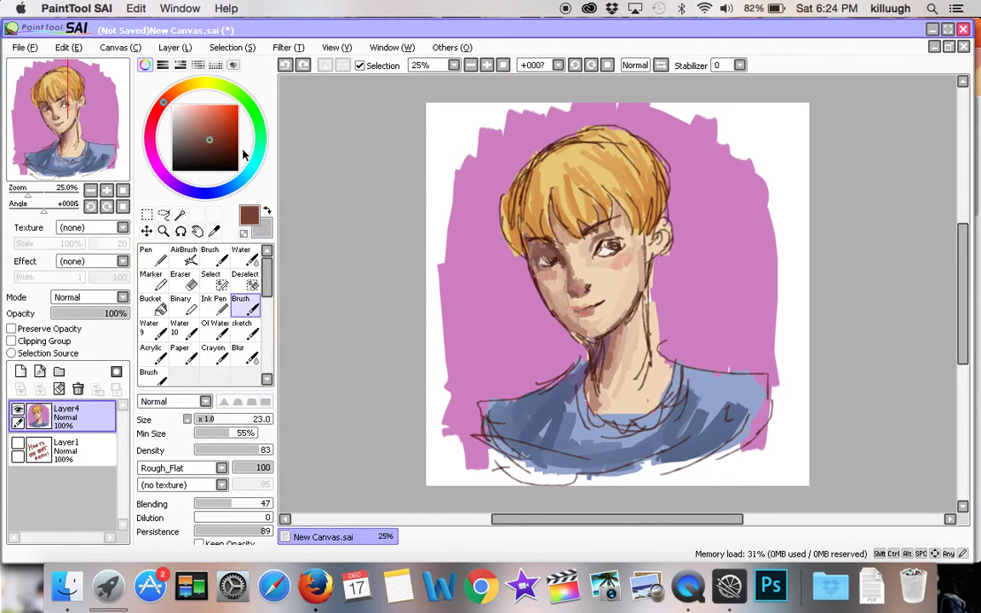
left_click_drag(606, 378, 609, 343)
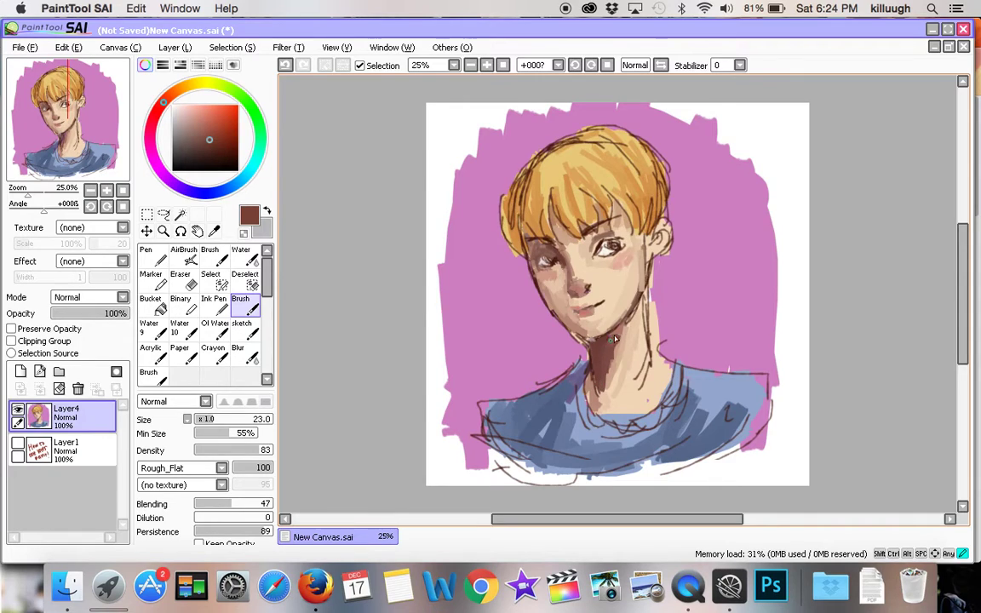
left_click_drag(620, 324, 636, 307)
- Mirror the view, sample the background pink, and clean up the background edge between the jaw and the neck shadow
left_click(593, 66)
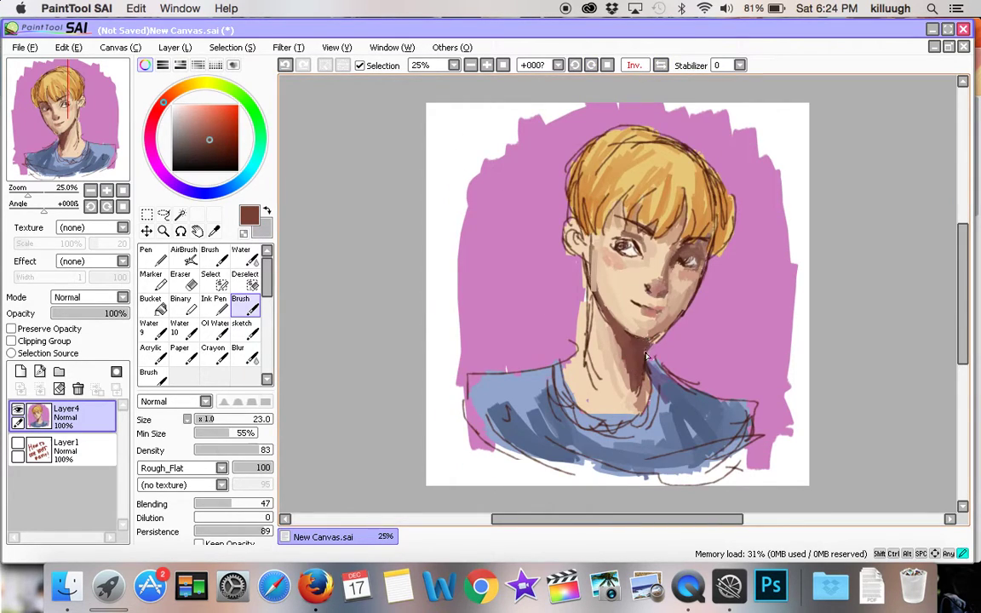
right_click(677, 348)
left_click_drag(665, 338, 658, 344)
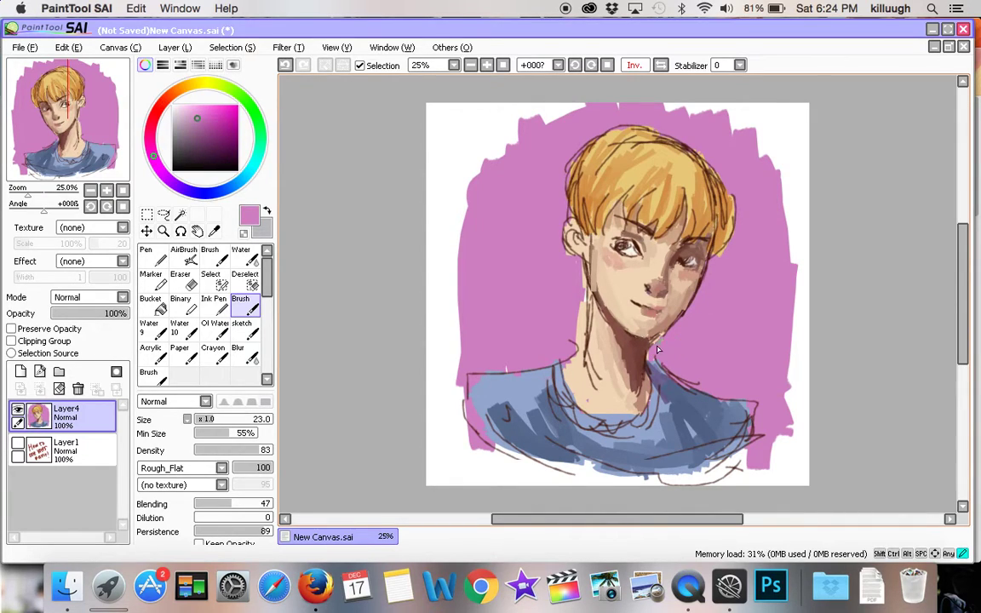
- Sample a dark reddish brown, shade the inner ear and the ear-side edge of the neck, and restore the view
left_click(575, 231, "alt")
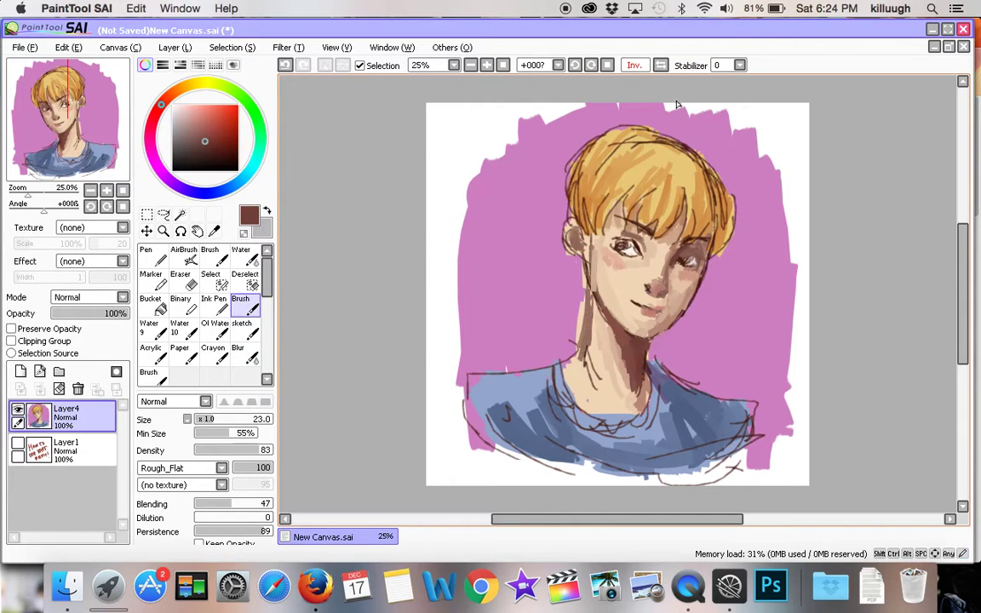
left_click(606, 65)
left_click_drag(654, 314, 671, 373)
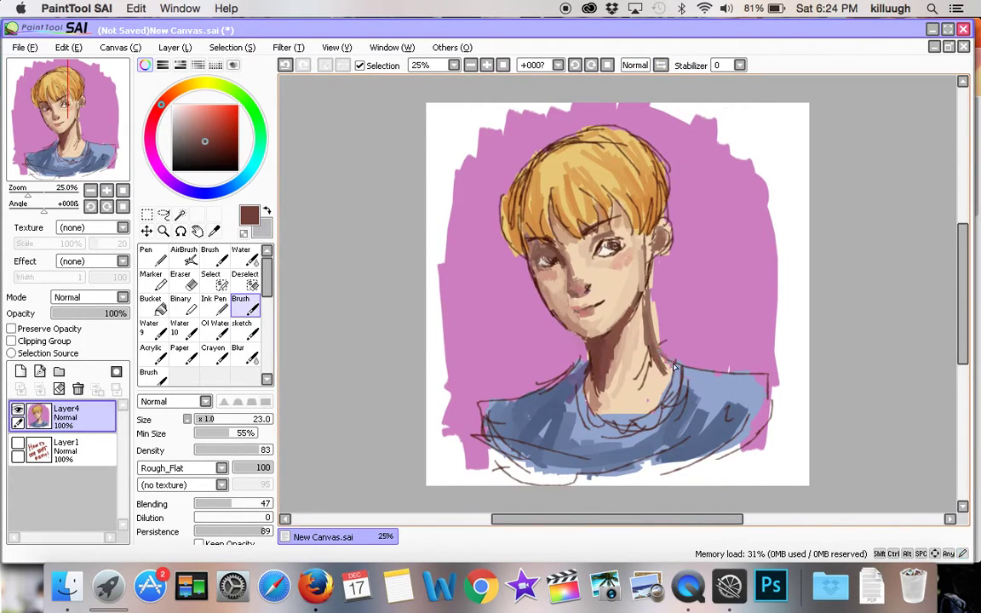
- Choose a very dark brown, set the brush size to 9 and blending to 20, and redraw the outlines of both eyes
left_click(486, 66)
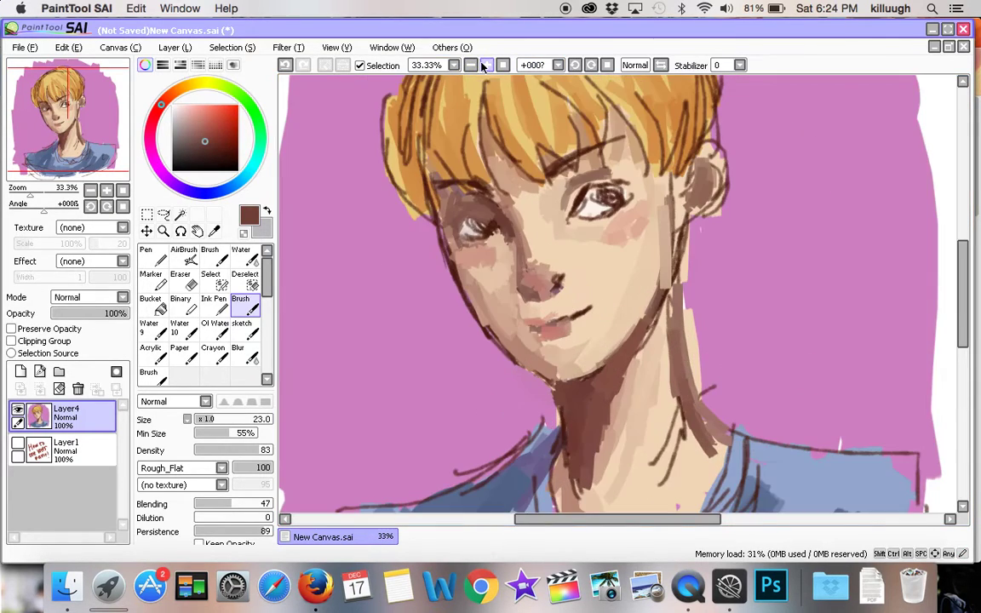
left_click(485, 65)
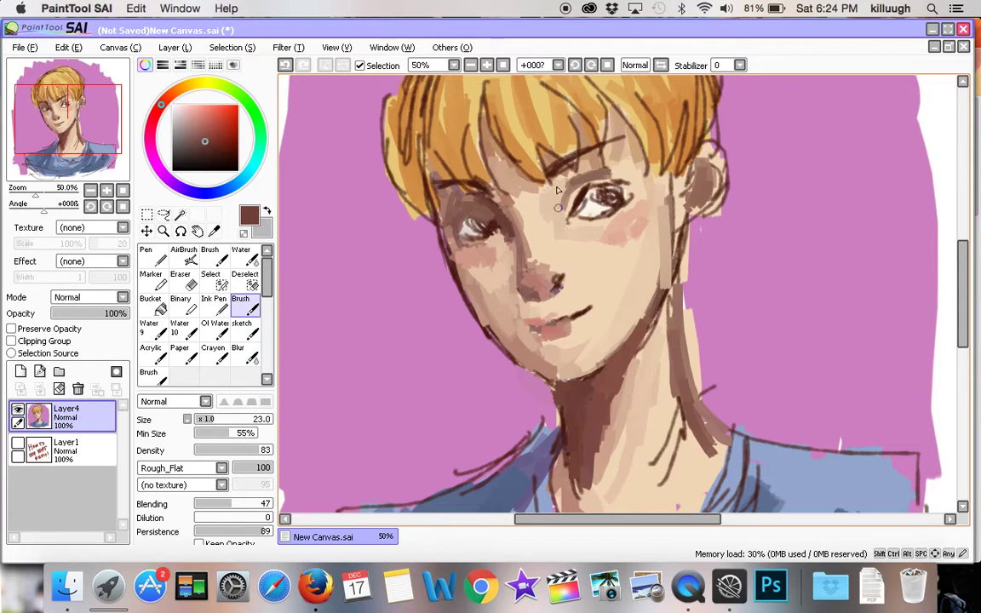
left_click(219, 154)
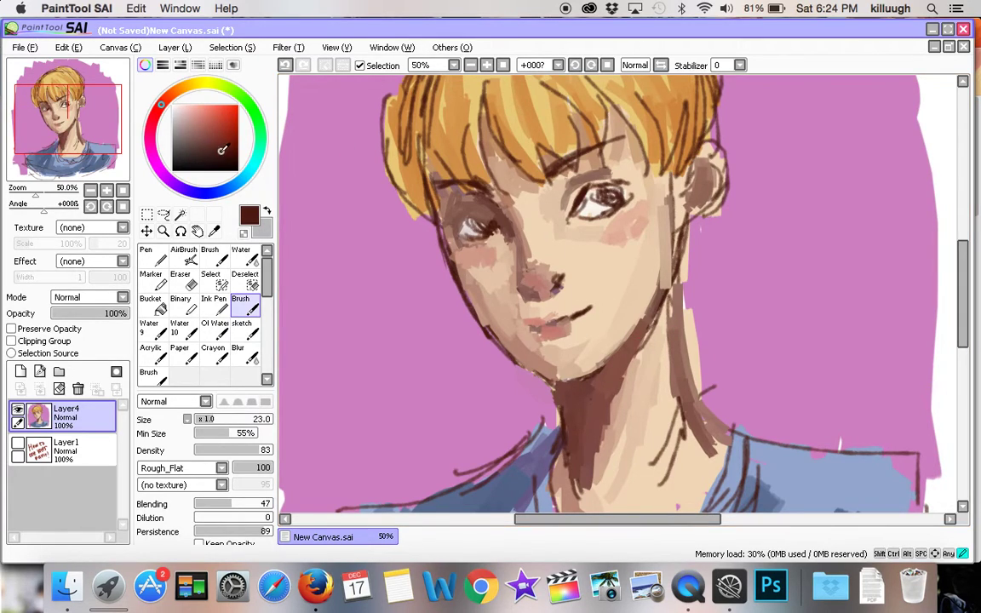
left_click(204, 420)
left_click(212, 505)
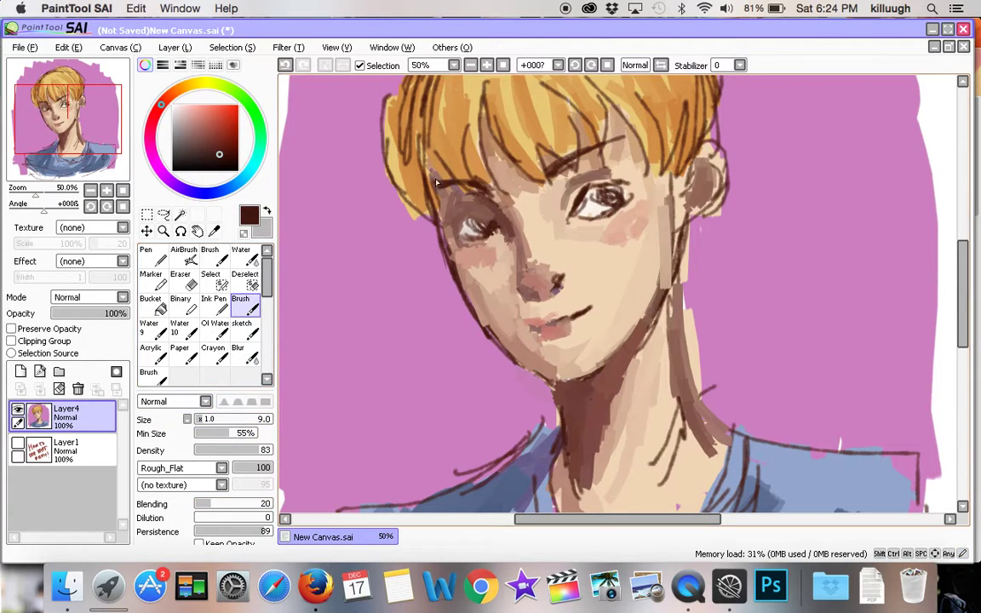
mouse_move(476, 213)
left_mouse_down()
mouse_move(492, 222)
mouse_move(458, 225)
mouse_move(477, 241)
mouse_move(500, 228)
left_mouse_up()
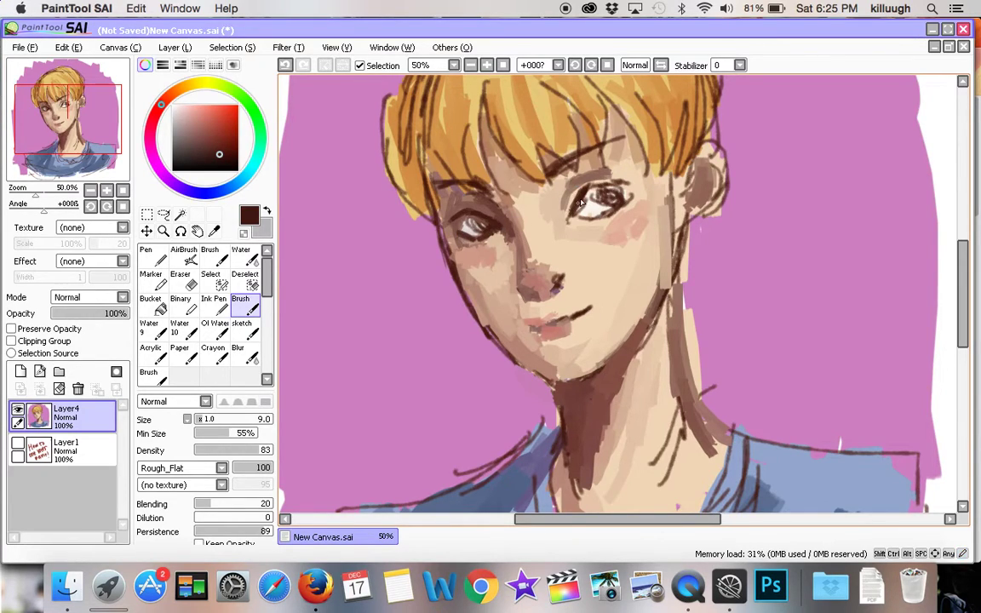
left_click_drag(576, 219, 609, 212)
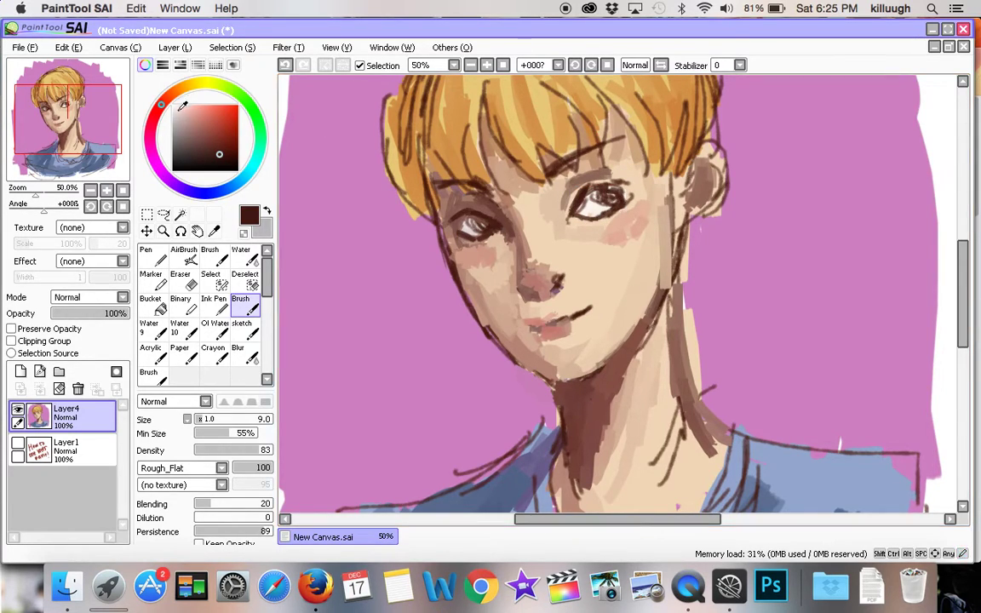
- Choose white, paint over both eyes inside their outlines, and check the portrait in mirrored and normal view
left_click(173, 105)
left_click_drag(465, 227, 490, 231)
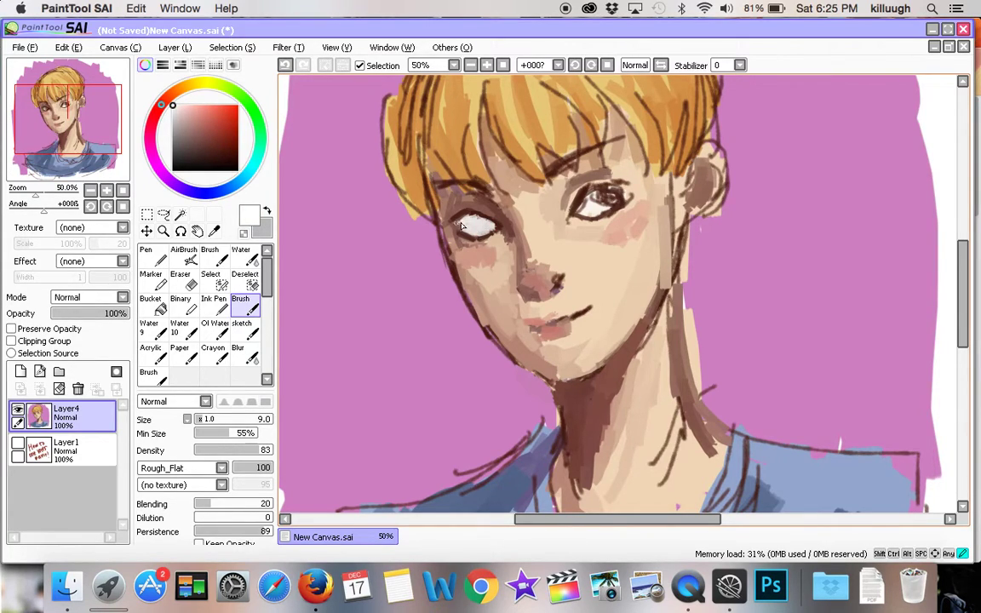
left_click(662, 66)
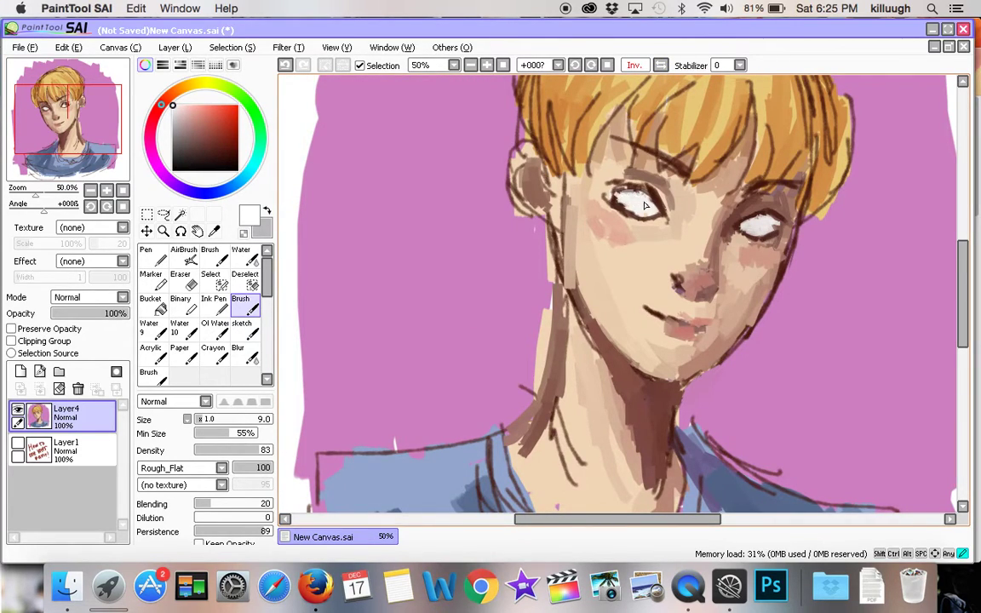
left_click(487, 66)
left_click(471, 65)
left_click(472, 65)
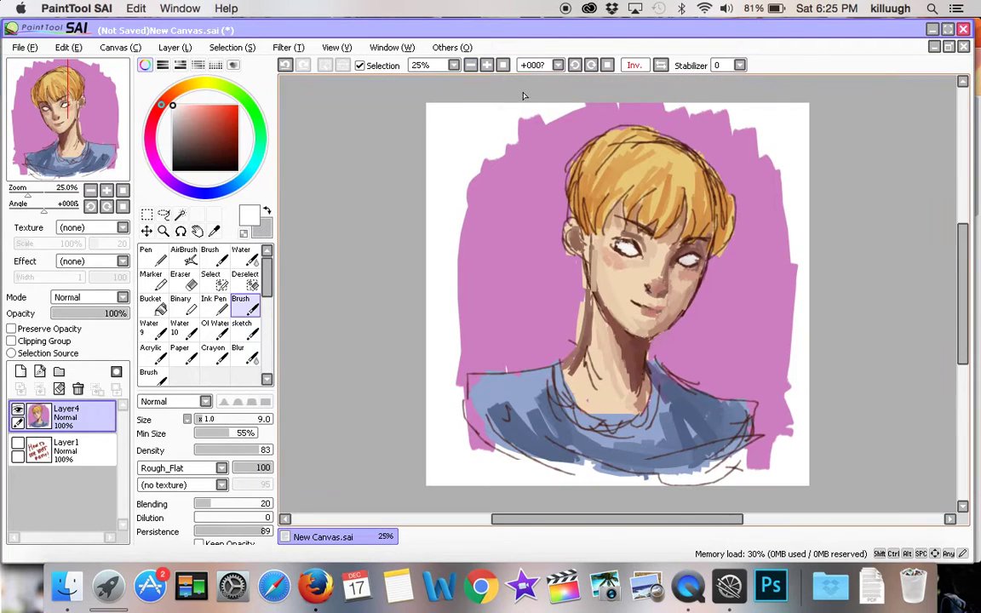
left_click(662, 68)
left_click(660, 67)
left_click(659, 70)
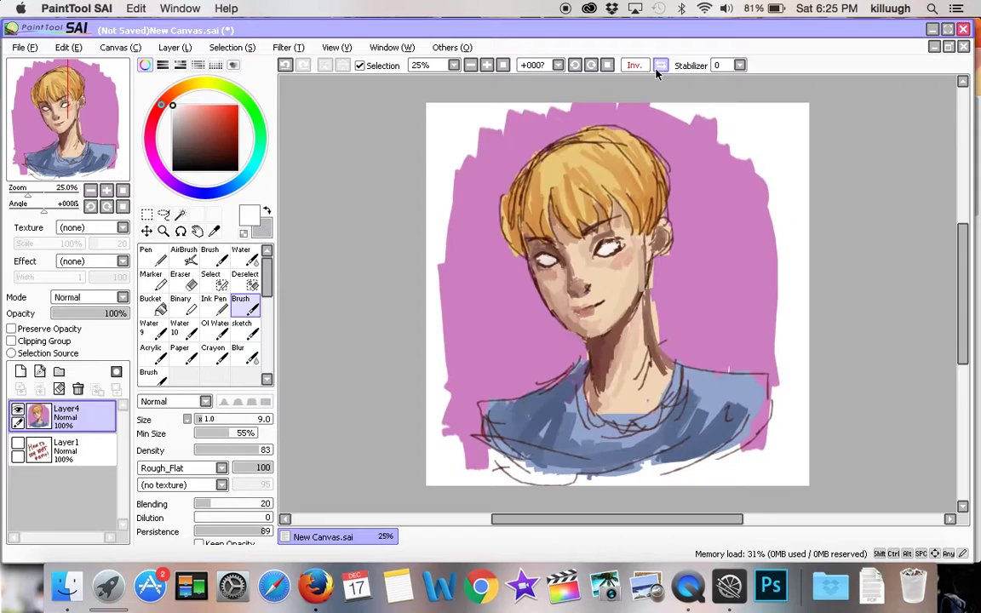
- Lasso the lit eye, shift it slightly toward the nose, and brush a sampled light skin tone over the white gaps left around it
left_click(488, 67)
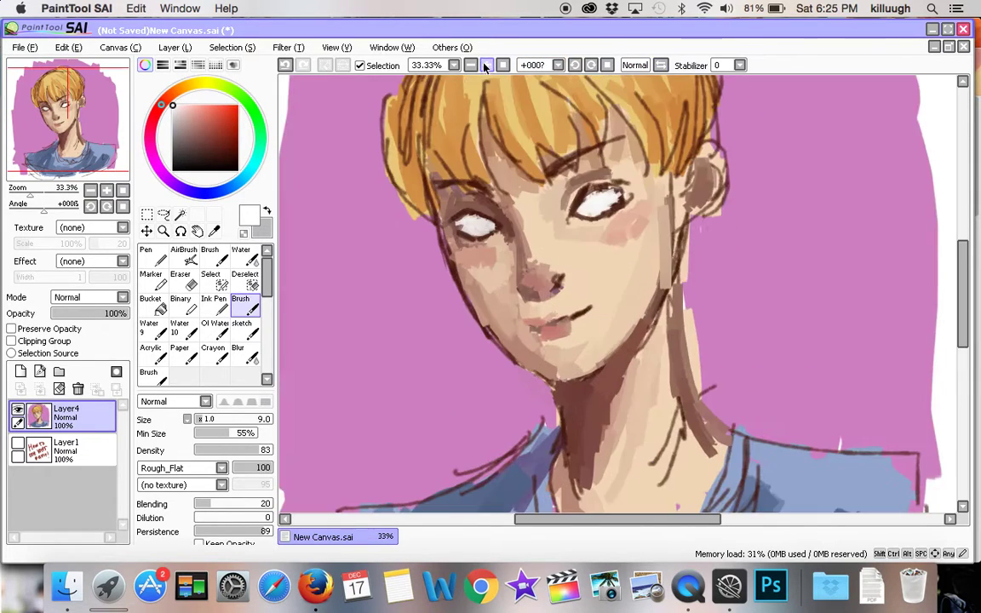
key("l")
left_click_drag(563, 208, 580, 174)
left_click_drag(617, 218, 552, 212)
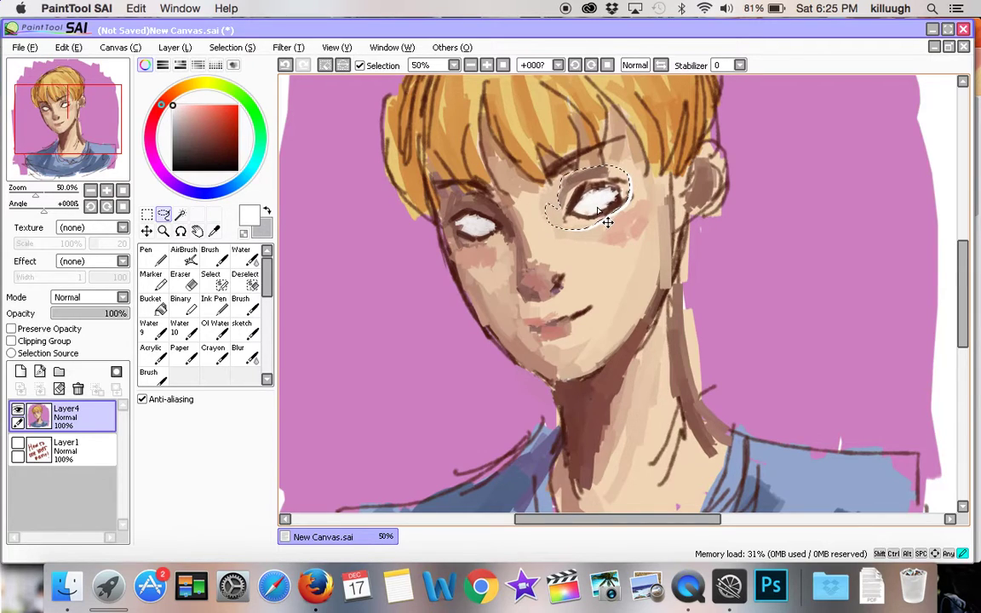
left_click_drag(633, 223, 629, 222)
key("Return")
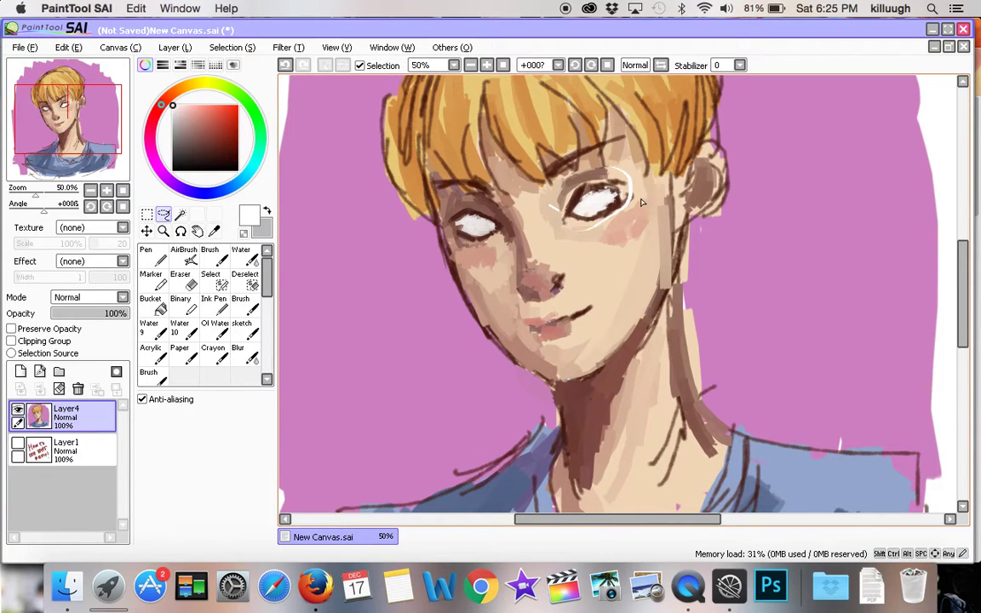
left_click(643, 203, "alt")
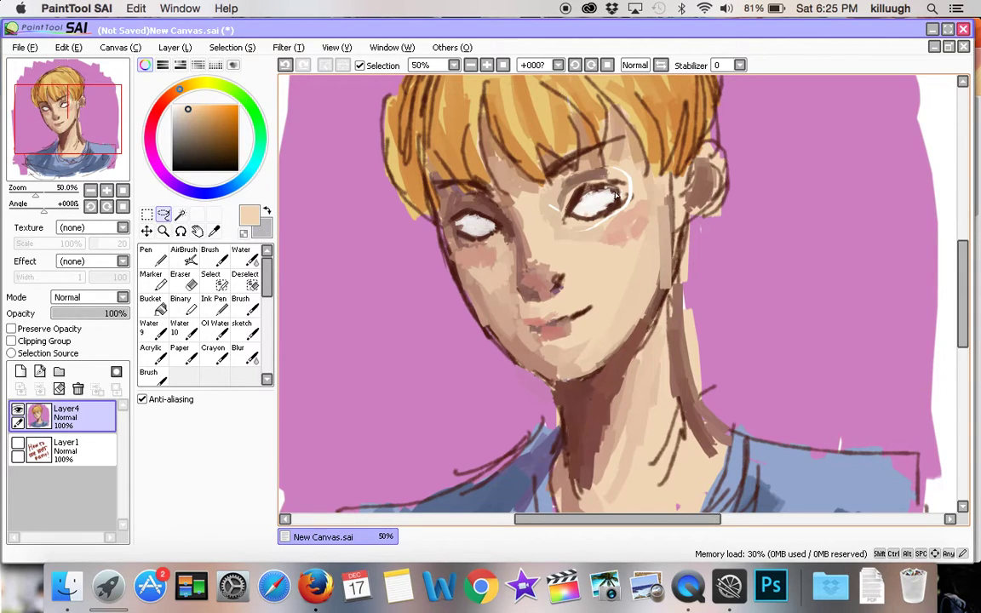
left_click(240, 302)
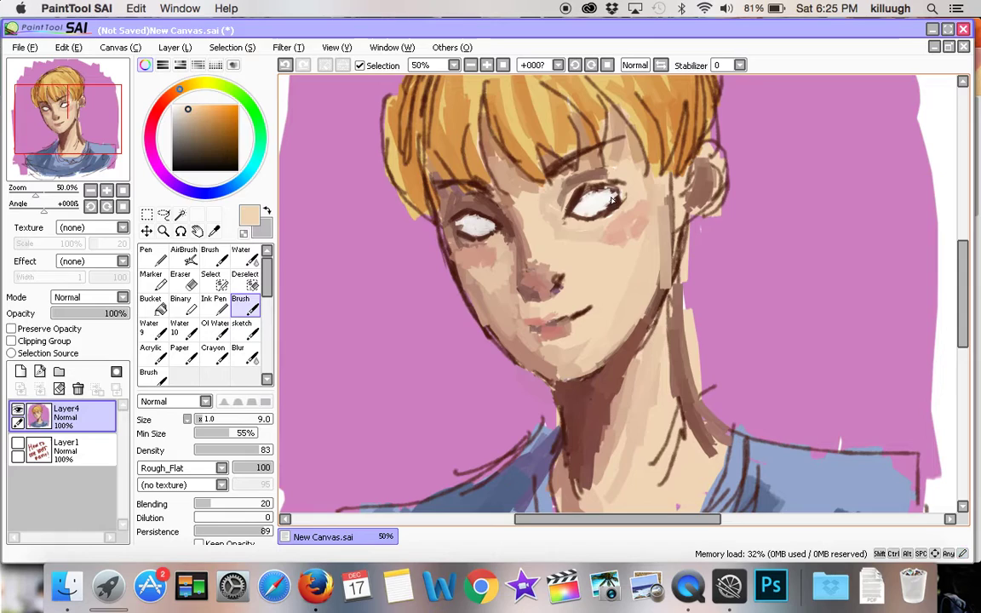
- Sample brown tones from the brow and darken the brow and upper eyelid of the lit eye, mirroring the view as a check
right_click(545, 162)
left_click_drag(543, 163, 564, 156)
key("h")
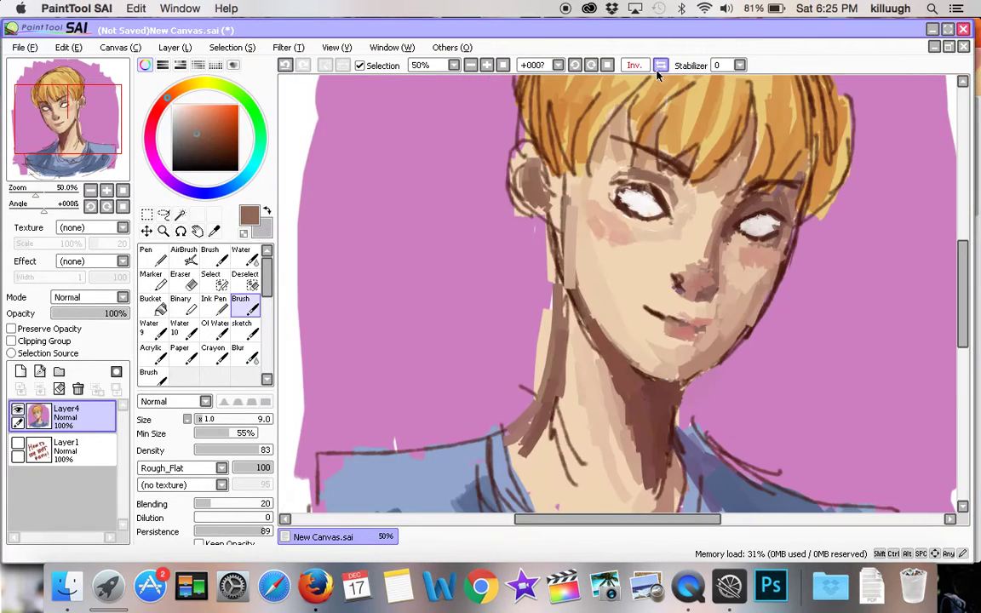
left_click(669, 154, "alt")
left_click(660, 65)
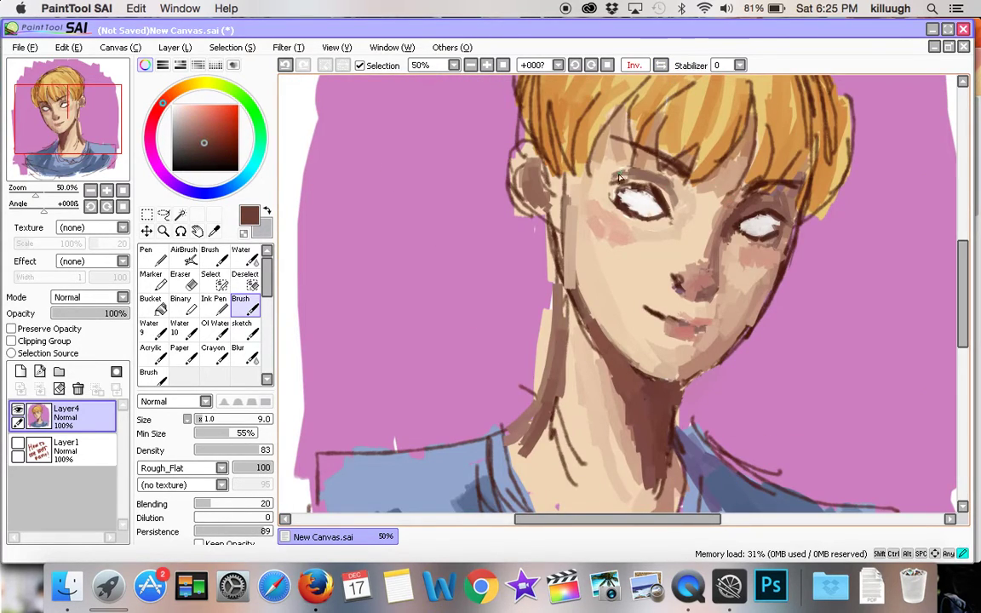
- Sample a pinkish tan from the shaded side and touch up the shaded edge of the face
left_click(413, 226, "alt")
left_click(457, 237, "alt")
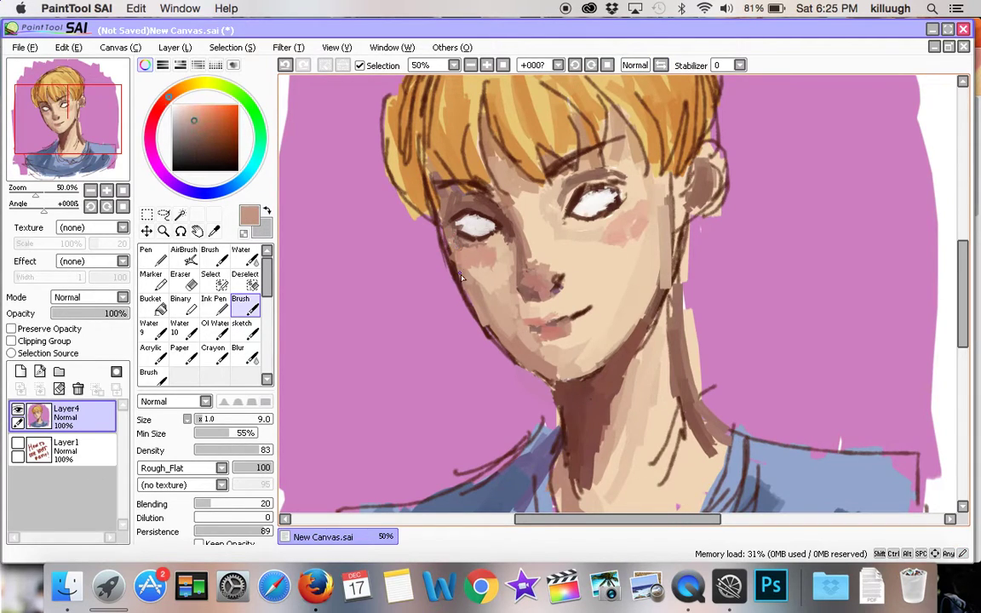
scroll(477, 281, "down", 5)
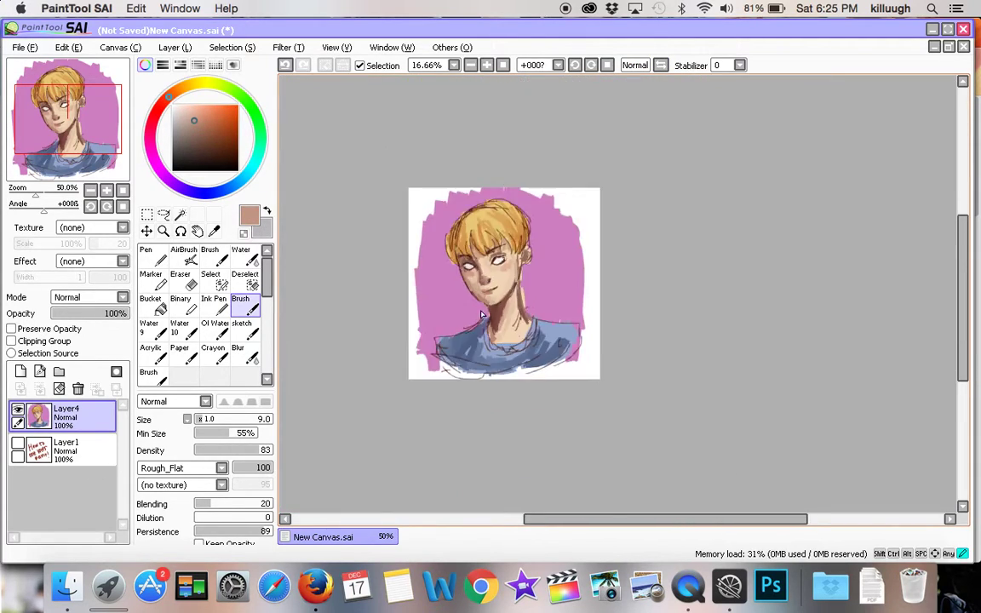
scroll(597, 489, "up", 3)
left_click_drag(596, 521, 540, 522)
left_click(487, 66)
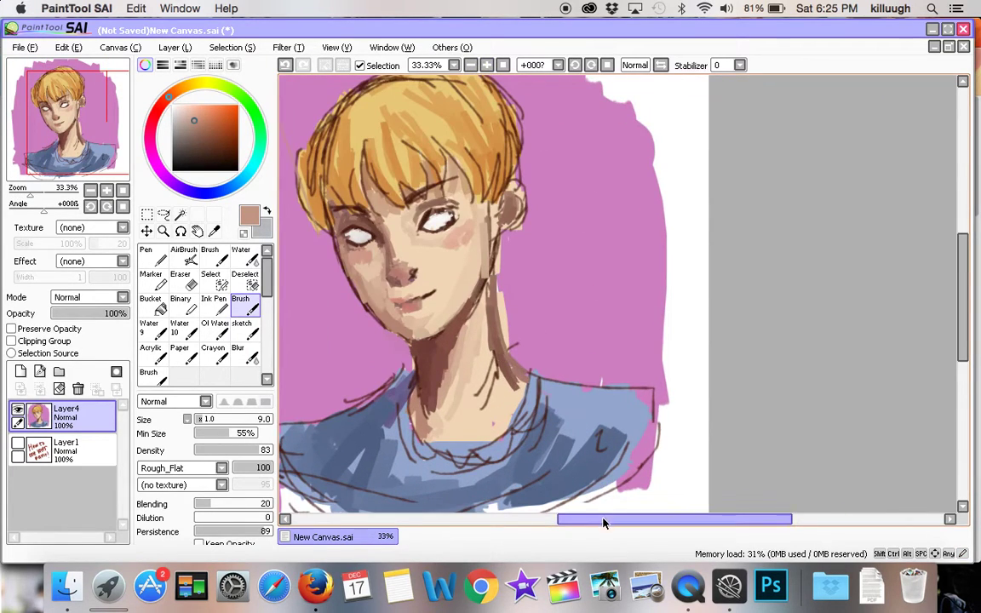
scroll(592, 490, "left", 2)
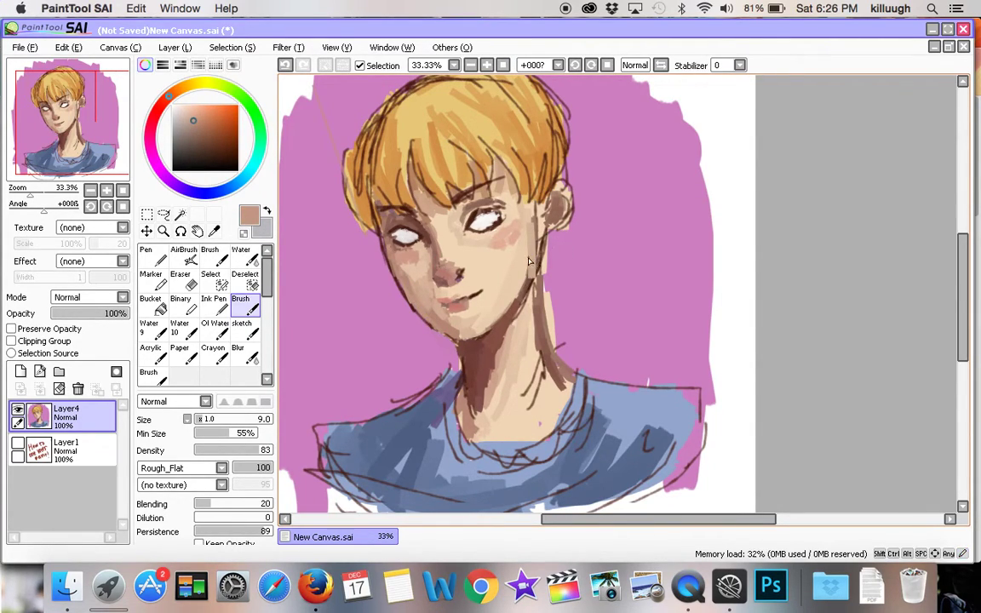
- Choose a very dark brown and set the brush size to 4 for detailing the mouth
left_click(460, 278, "alt")
left_click(223, 157)
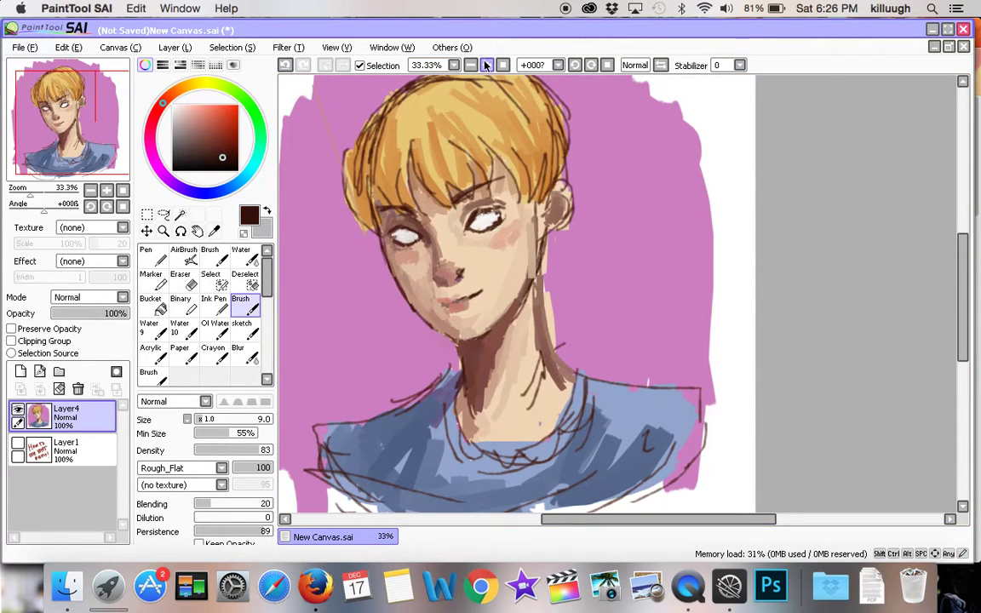
left_click(487, 65)
left_click_drag(579, 520, 543, 520)
left_click_drag(206, 423, 201, 422)
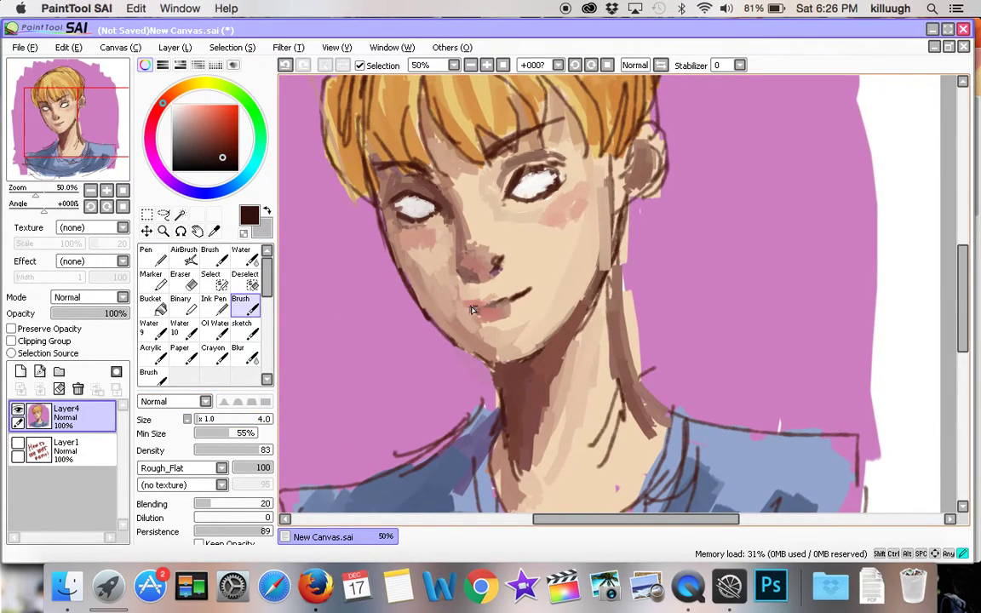
mouse_move(481, 308)
left_mouse_down()
mouse_move(520, 297)
mouse_move(491, 314)
left_mouse_up()
left_click(288, 67)
left_click(288, 67)
- Paint thin dark brown lines on the lips, the lit eye's upper lid, and along the contours of the face
left_click_drag(480, 313, 490, 313)
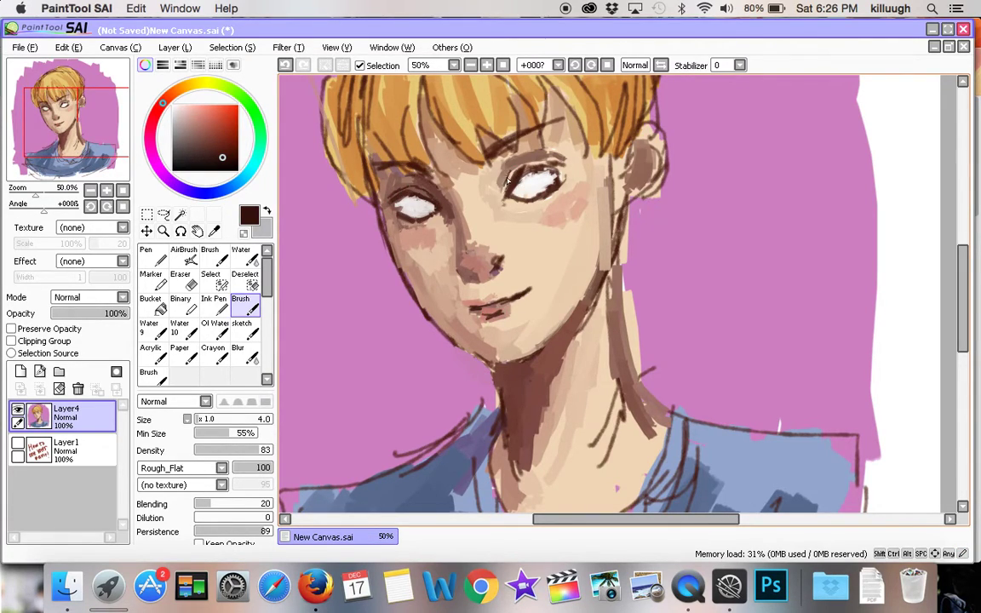
left_click_drag(522, 163, 551, 160)
mouse_move(380, 191)
left_mouse_down()
mouse_move(390, 240)
mouse_move(379, 200)
mouse_move(397, 262)
left_mouse_up()
left_click_drag(389, 224, 406, 279)
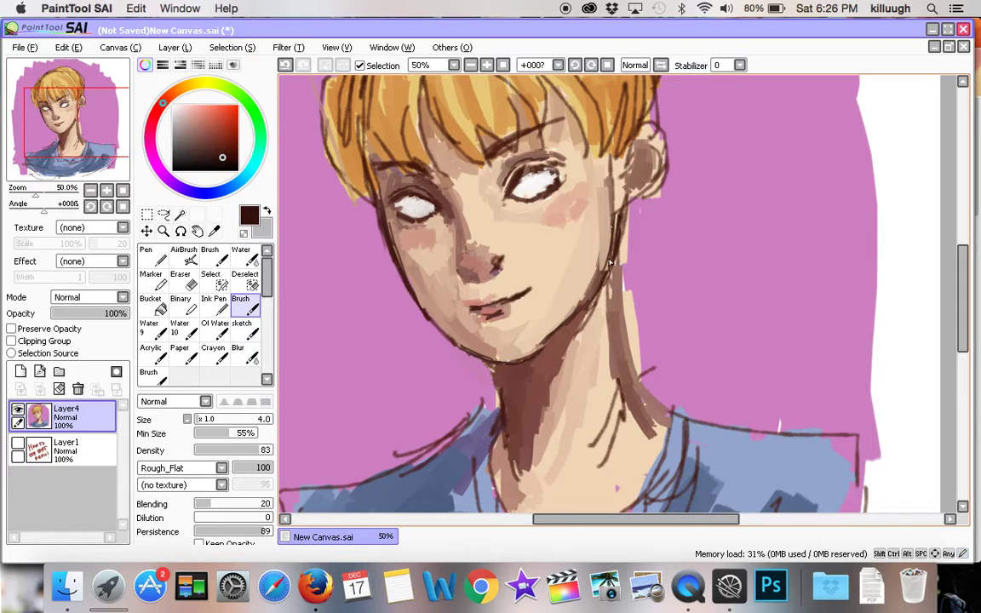
- Fill the ear with a sampled light skin tone, and trim the outer edges of the ear and neck with the background pink
left_click(581, 213, "alt")
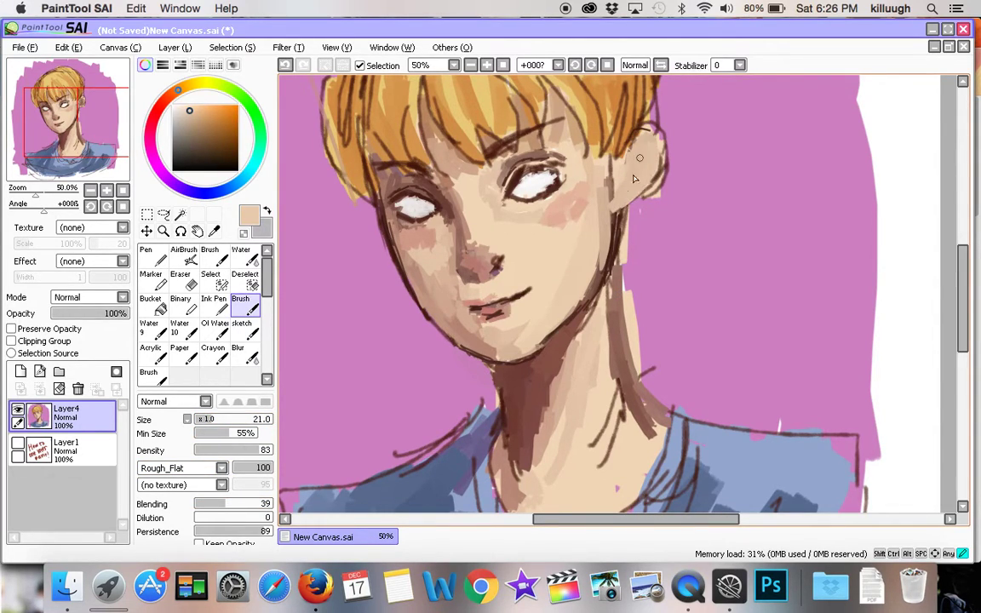
left_click(668, 193, "alt")
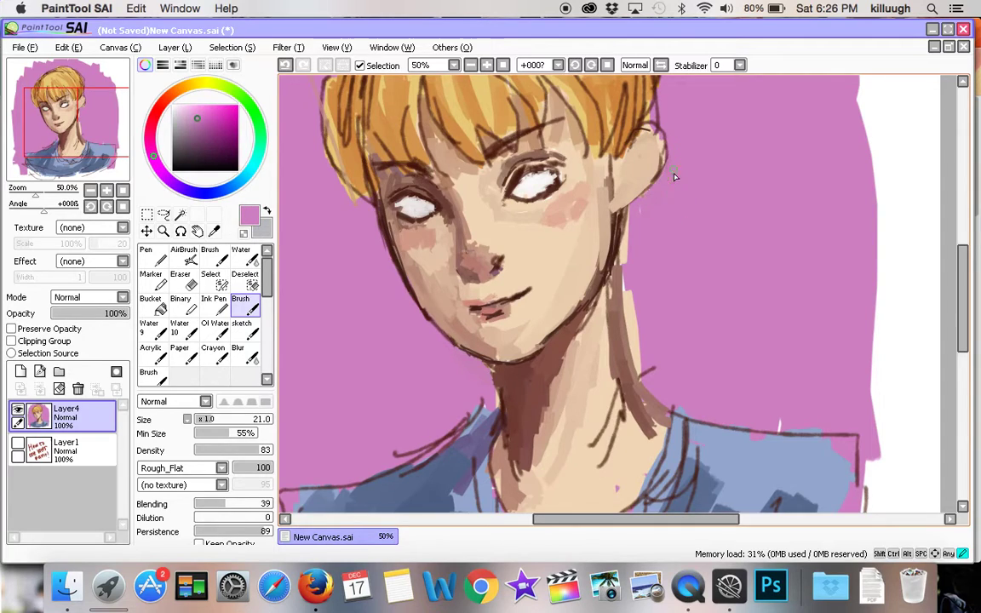
mouse_move(630, 256)
left_mouse_down()
mouse_move(632, 321)
mouse_move(626, 278)
left_mouse_up()
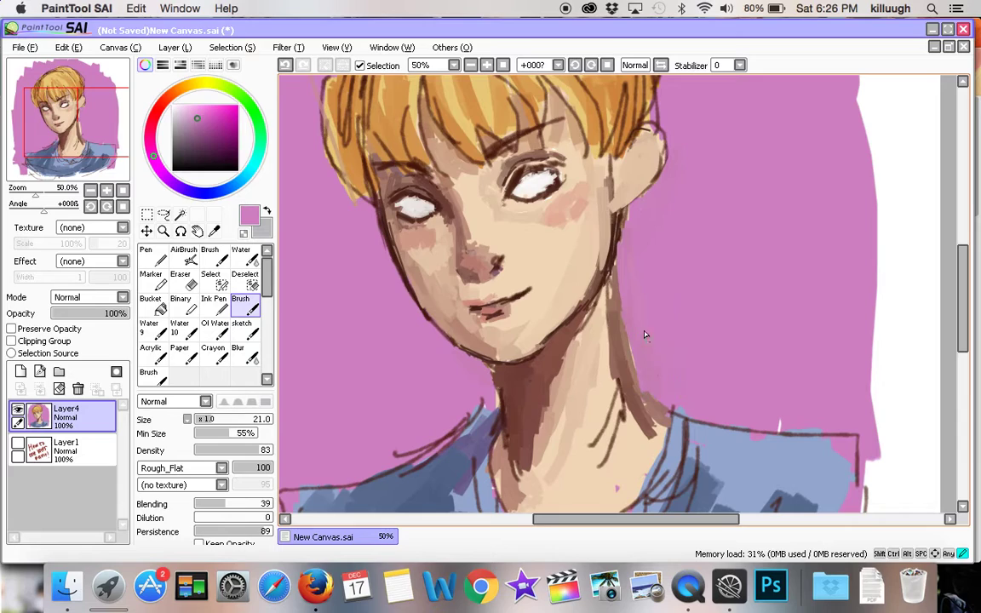
- Sample a light skin tone and repaint the lit side of the neck over part of the dark strip
left_click(629, 443, "alt")
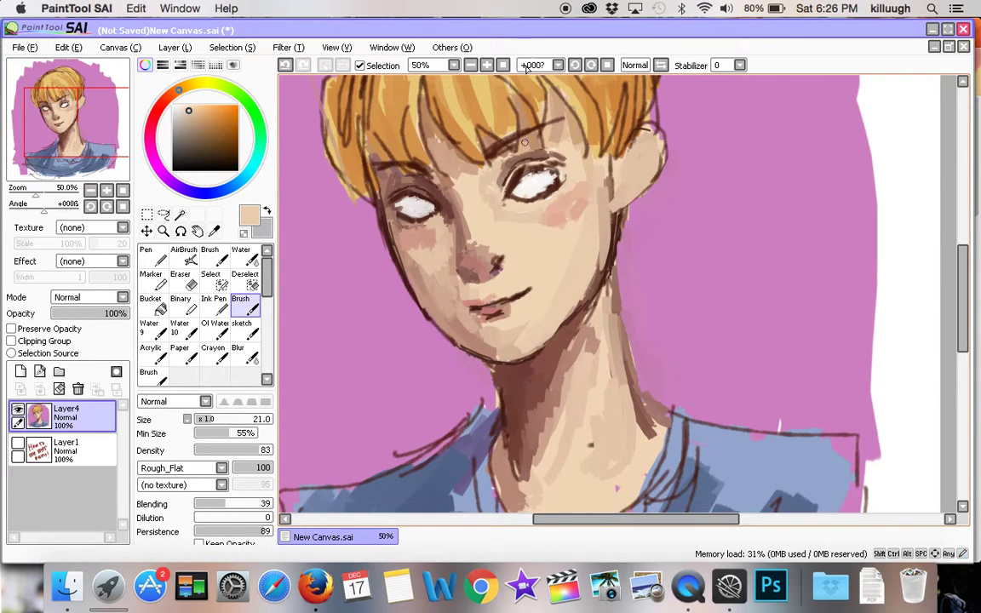
left_click(490, 66)
left_click(491, 66)
left_click(491, 66)
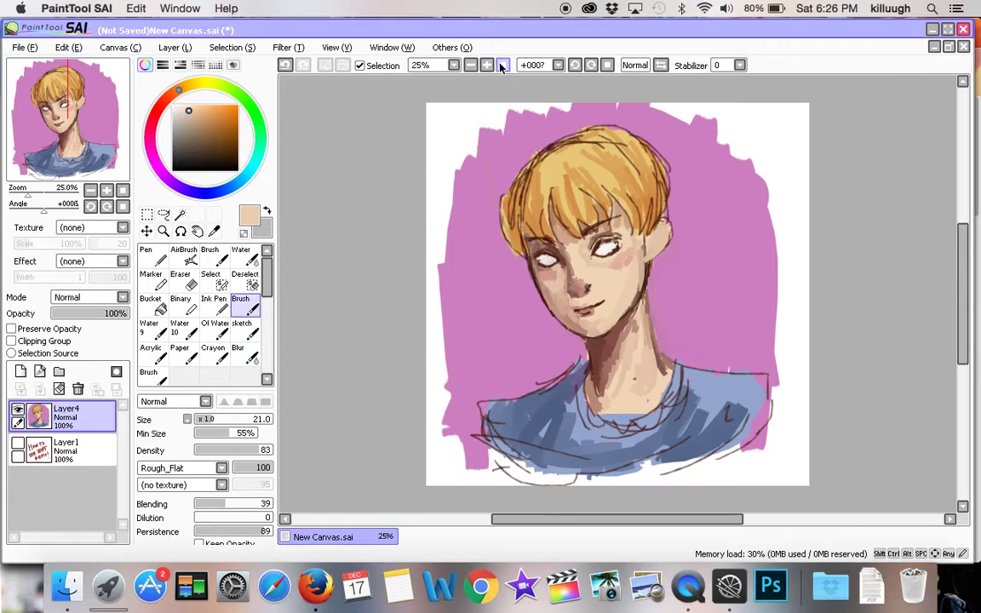
scroll(490, 161, "up", 2)
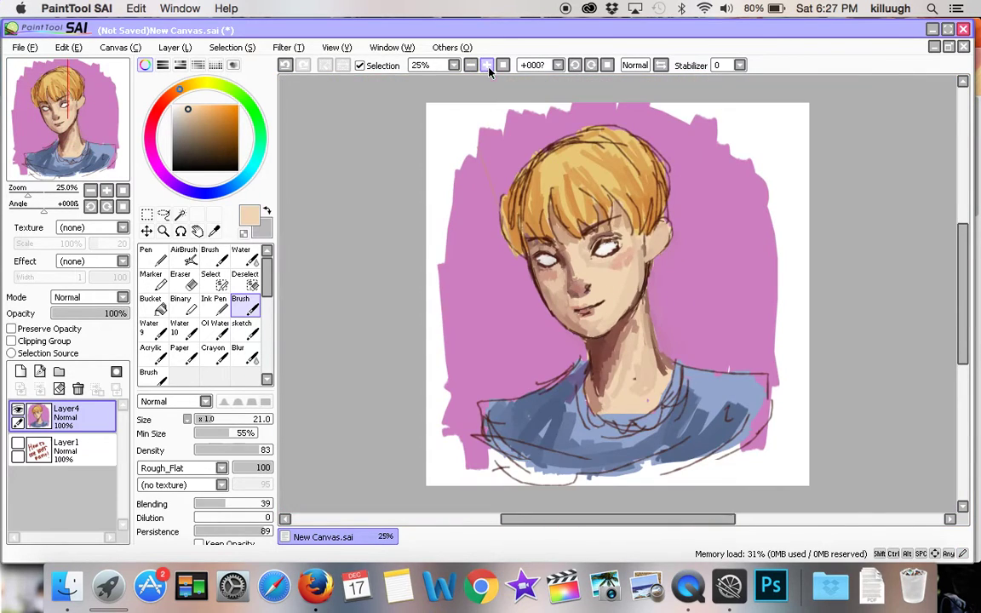
- Sample brown tones from the shaded face and paint shadows inside the ear and on the forehead beneath the fringe
key("ctrl+plus")
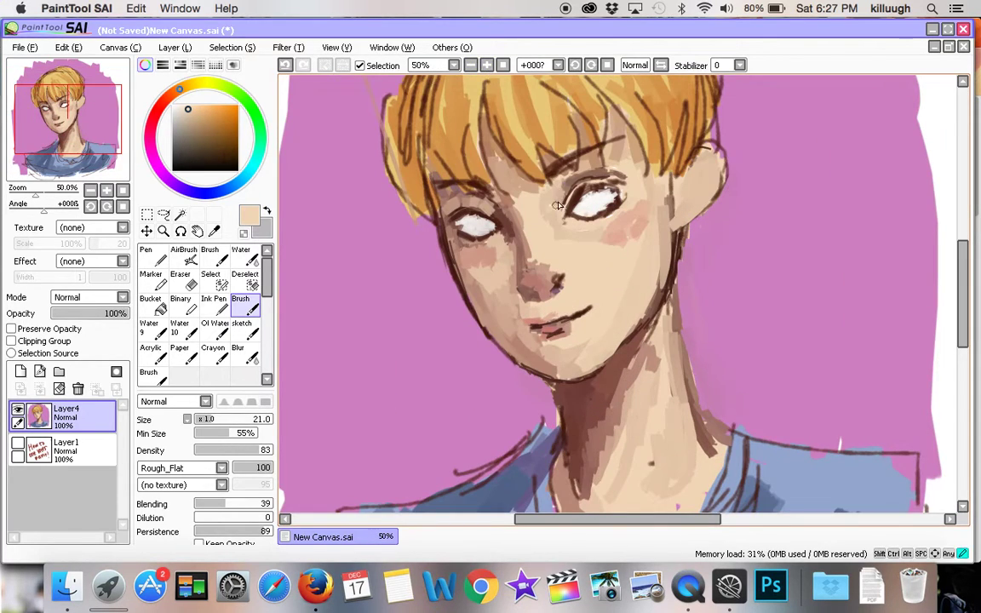
left_click(520, 232, "alt")
left_click(508, 149, "alt")
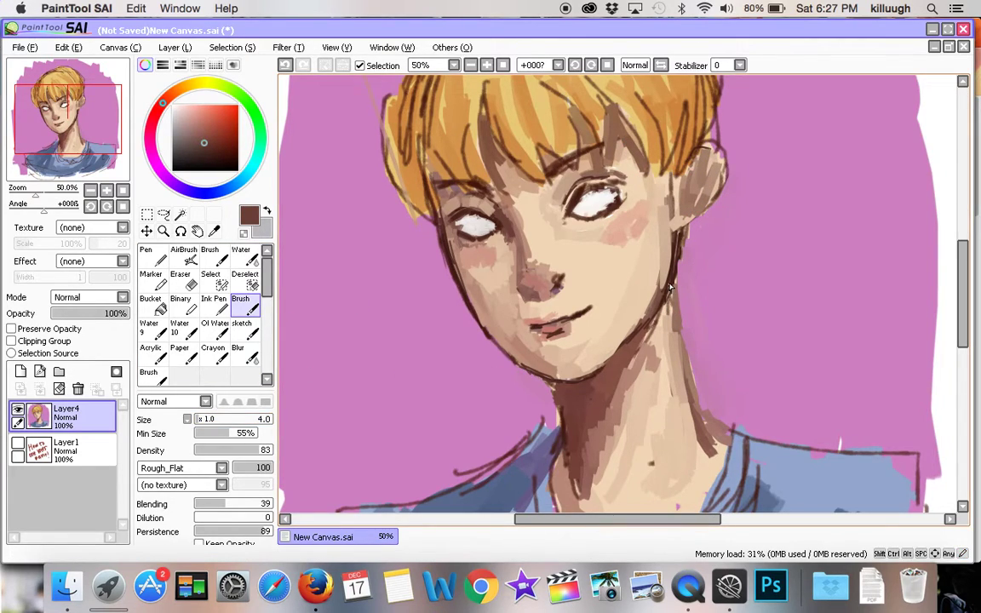
left_click(673, 289, "alt")
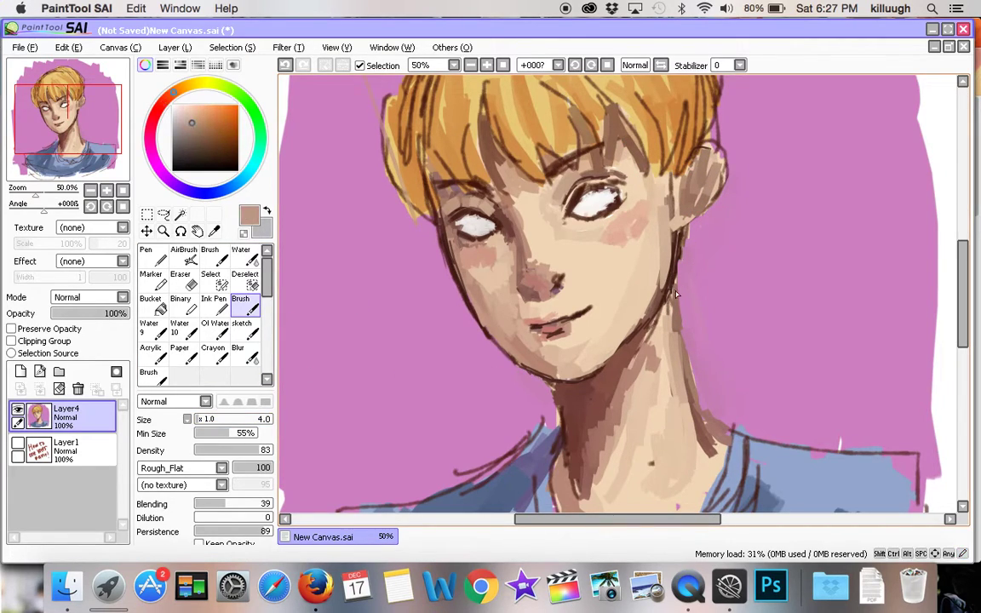
- Sample a dark brown, set brush size to 7 and blending to 14, and line the neck's outer edge and the collar corner
left_click(677, 272, "alt")
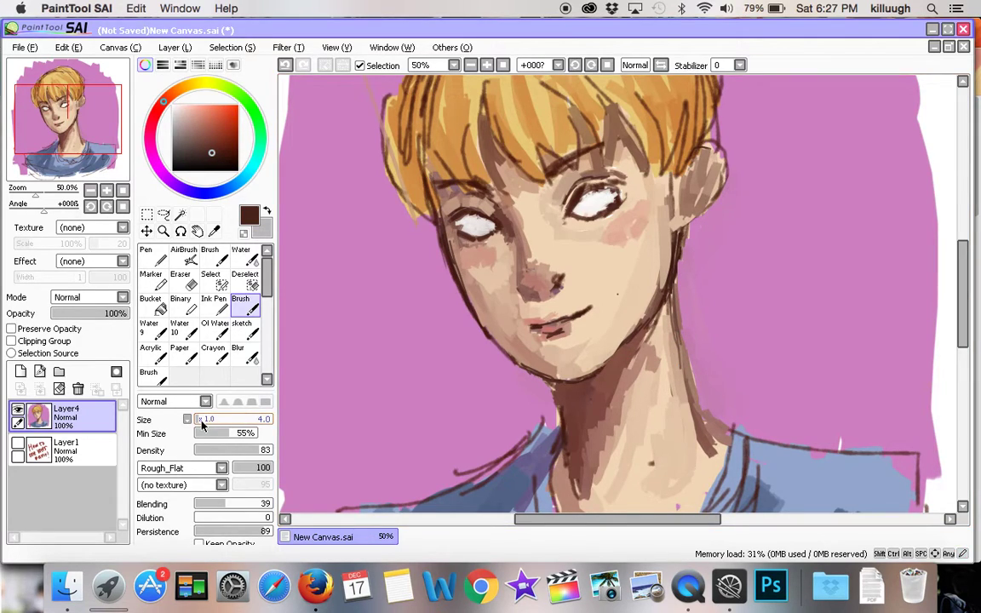
left_click(203, 421)
left_click(205, 505)
left_click_drag(680, 349, 717, 445)
left_click_drag(711, 406, 737, 436)
left_click_drag(555, 175, 569, 165)
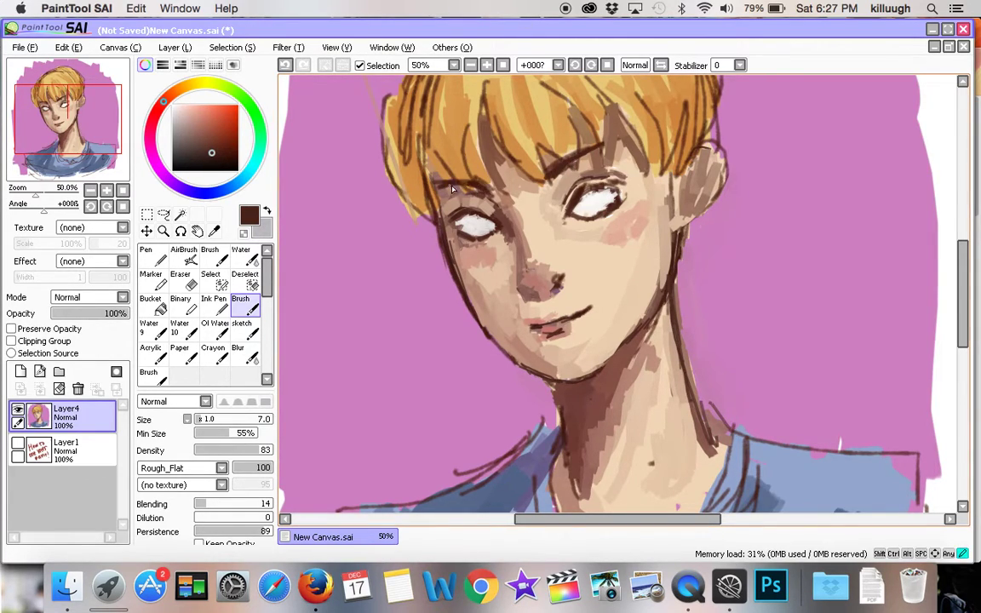
left_click(480, 65)
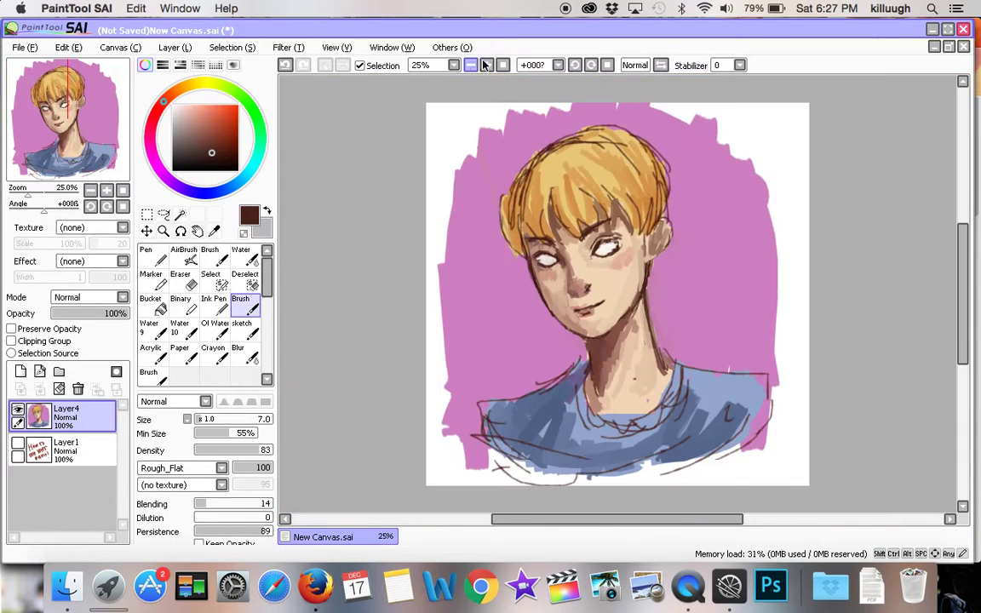
- Sample an orange hair tone, set the brush size to 28, and paint over the sketch lines on the shaded side of the hair
left_click(486, 66)
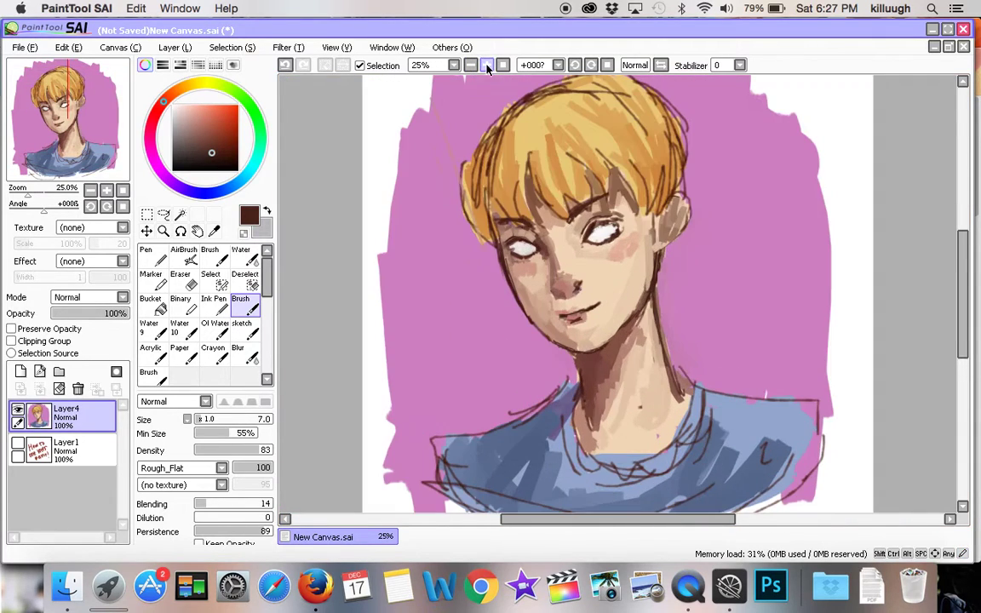
left_click(508, 166, "alt")
left_click_drag(204, 420, 219, 424)
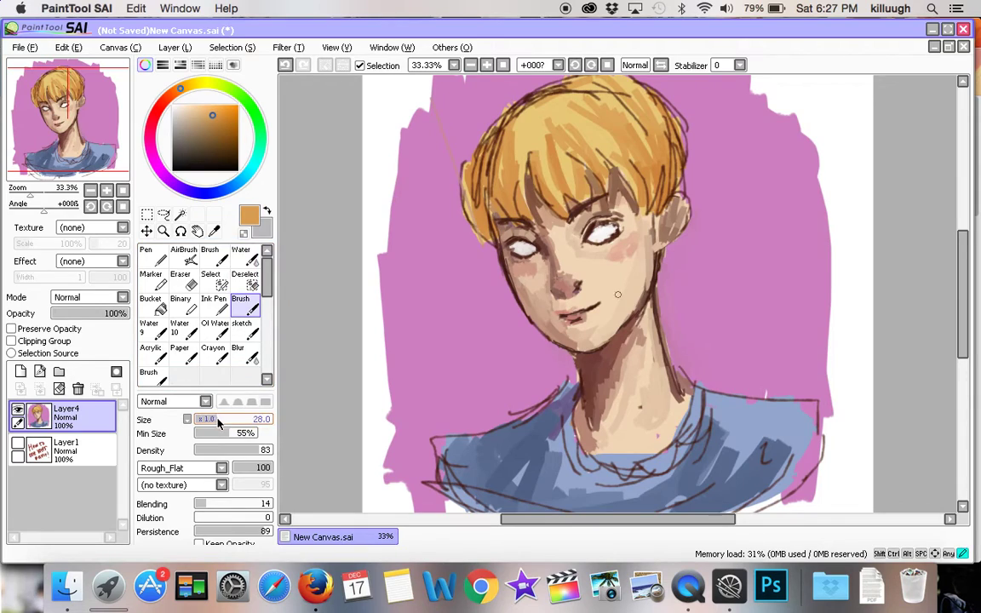
mouse_move(503, 149)
left_mouse_down()
mouse_move(494, 172)
mouse_move(498, 142)
left_mouse_up()
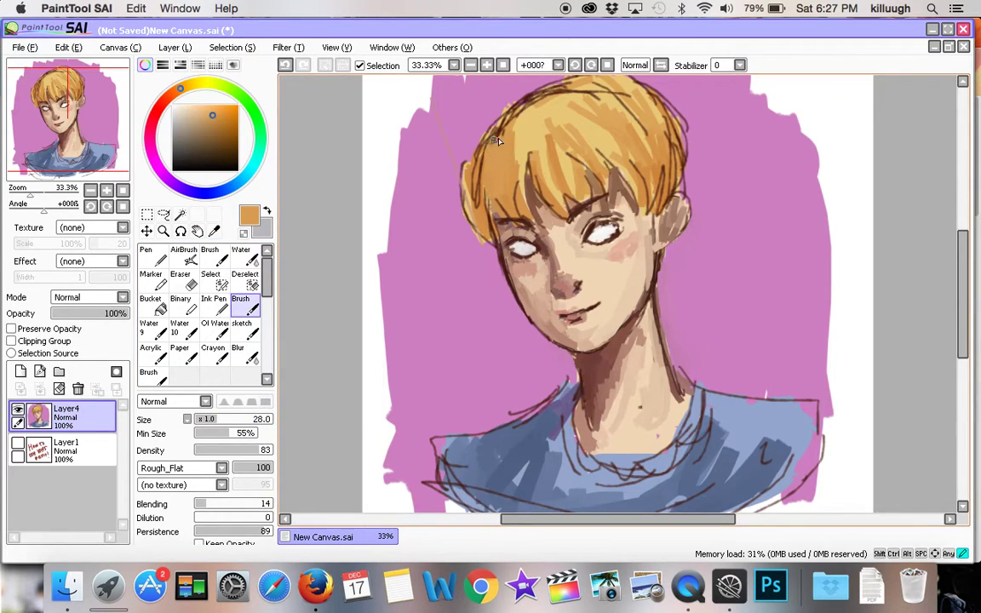
left_click_drag(508, 206, 510, 209)
mouse_move(482, 161)
left_mouse_down()
mouse_move(479, 213)
mouse_move(508, 138)
left_mouse_up()
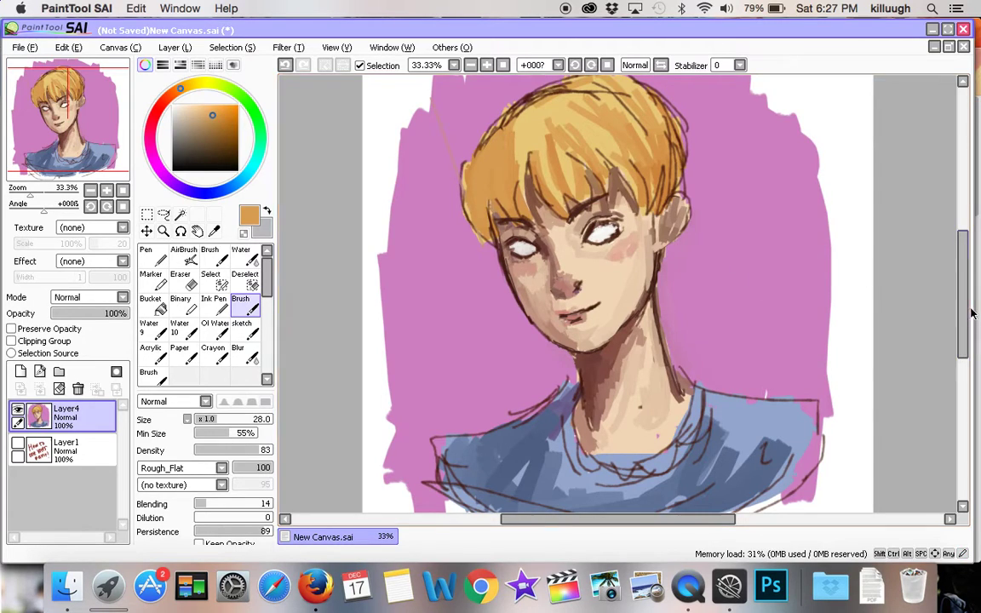
scroll(600, 189, "up", 2)
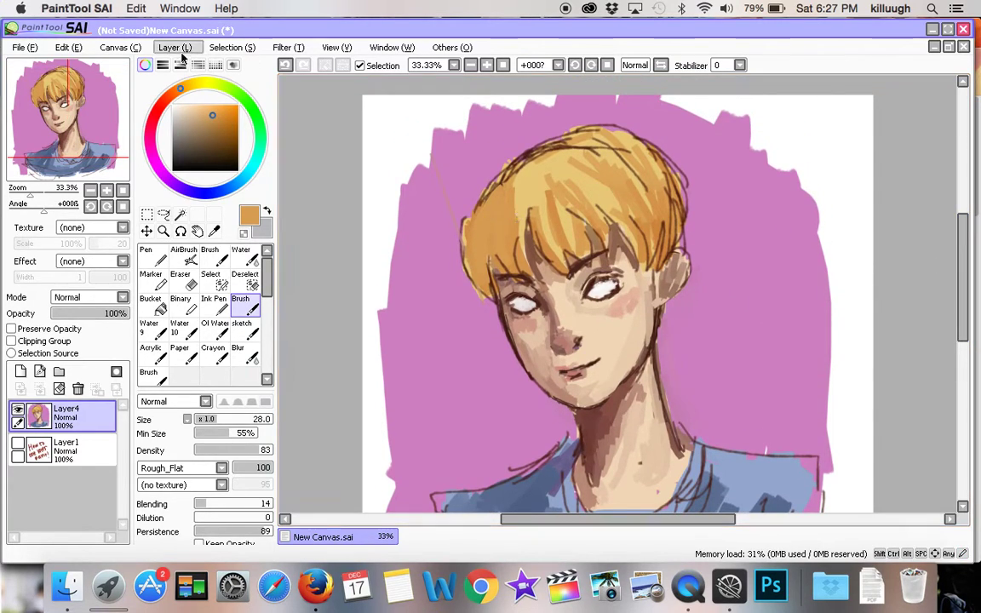
- Choose a reddish brown at brush size 17 and paint shadows on the shaded hair and along the crown, mirroring the view as a check
left_click(166, 99)
left_click(214, 133)
left_click(217, 421)
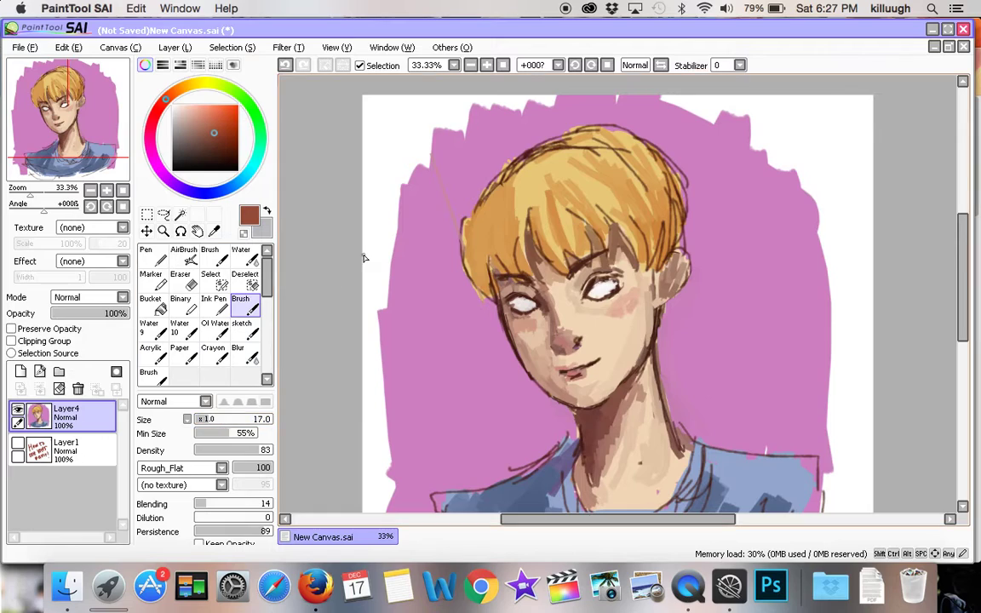
left_click_drag(491, 228, 502, 266)
left_click_drag(488, 228, 492, 288)
mouse_move(480, 204)
left_mouse_down()
mouse_move(493, 175)
mouse_move(596, 126)
mouse_move(709, 167)
left_mouse_up()
left_click(660, 67)
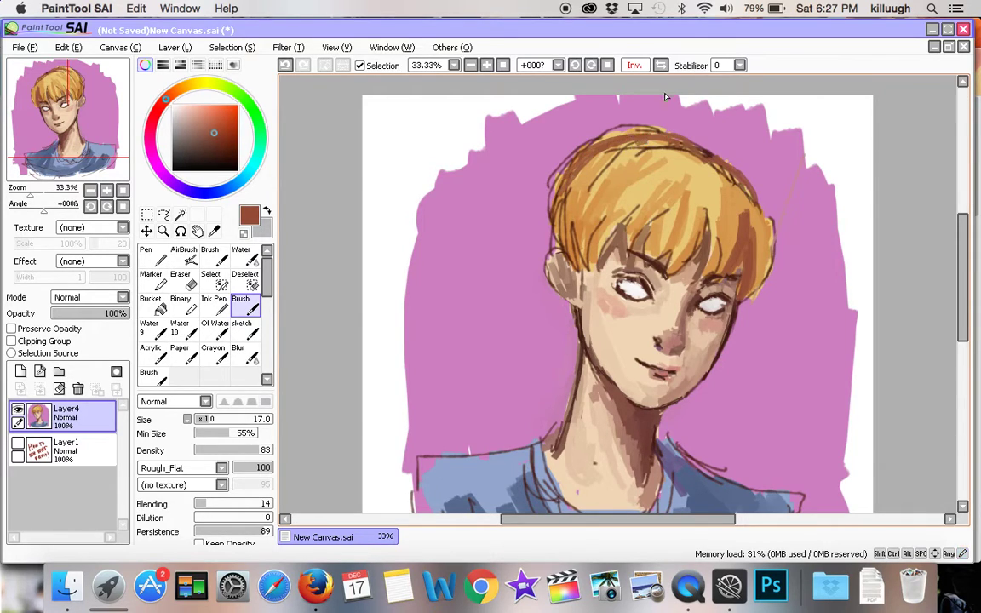
left_click(661, 66)
left_click(179, 279)
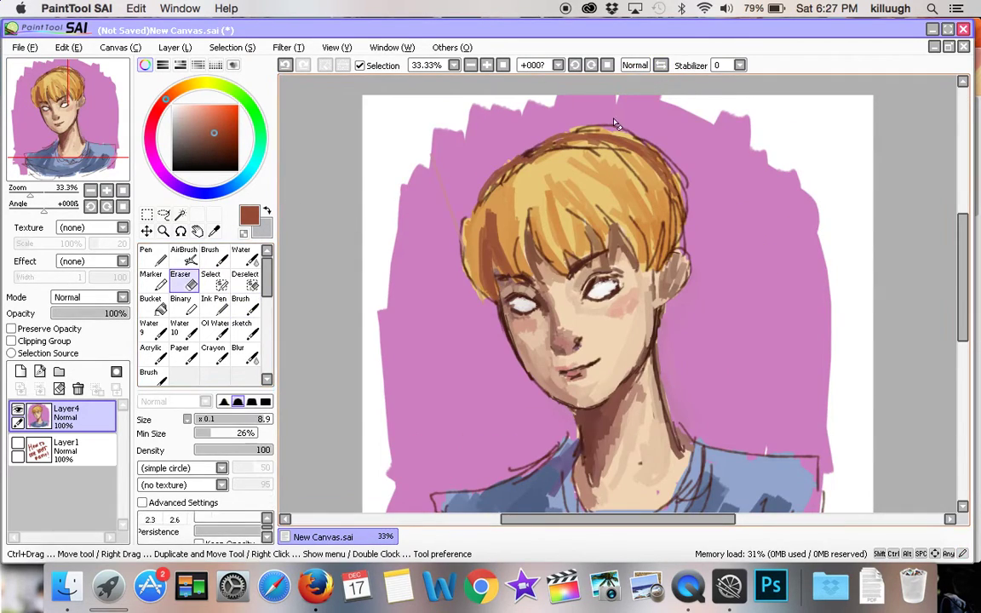
left_click_drag(569, 126, 643, 132)
left_click(287, 66)
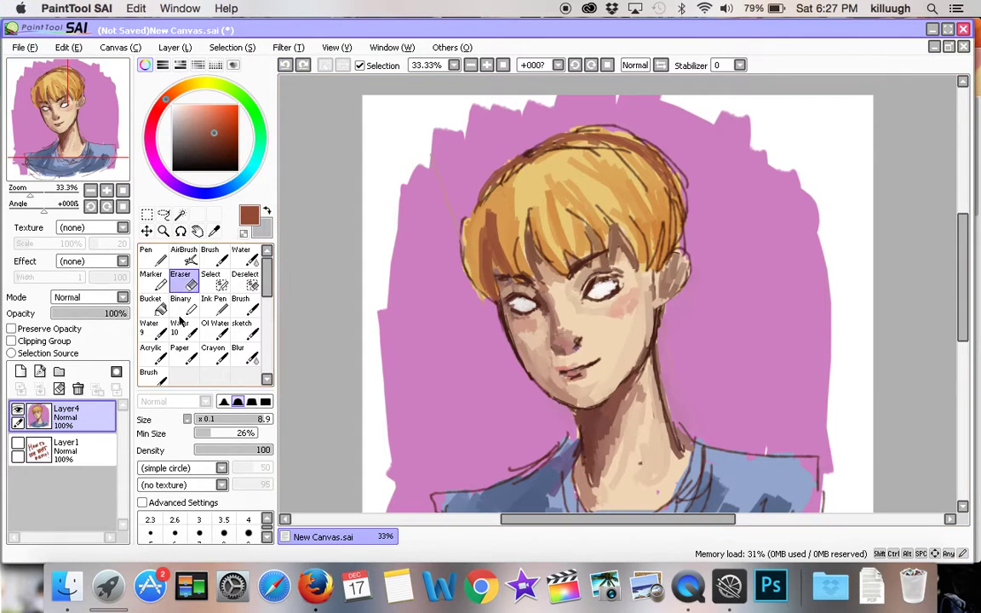
- Sample the background pink, set the brush size to 39, and trim the hair outline around the crown and both sides
right_click(467, 165)
left_click(255, 303)
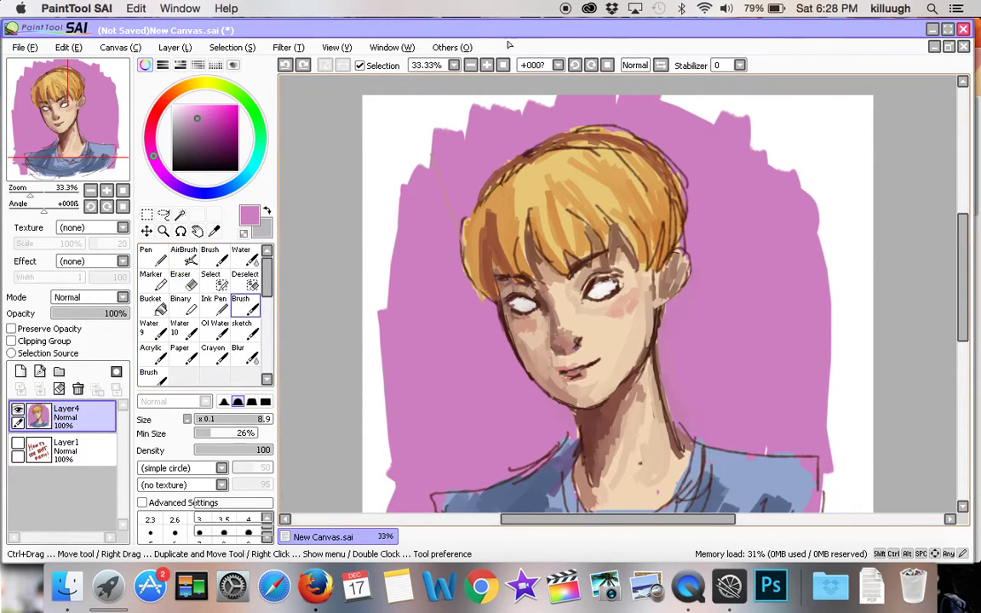
left_click(224, 419)
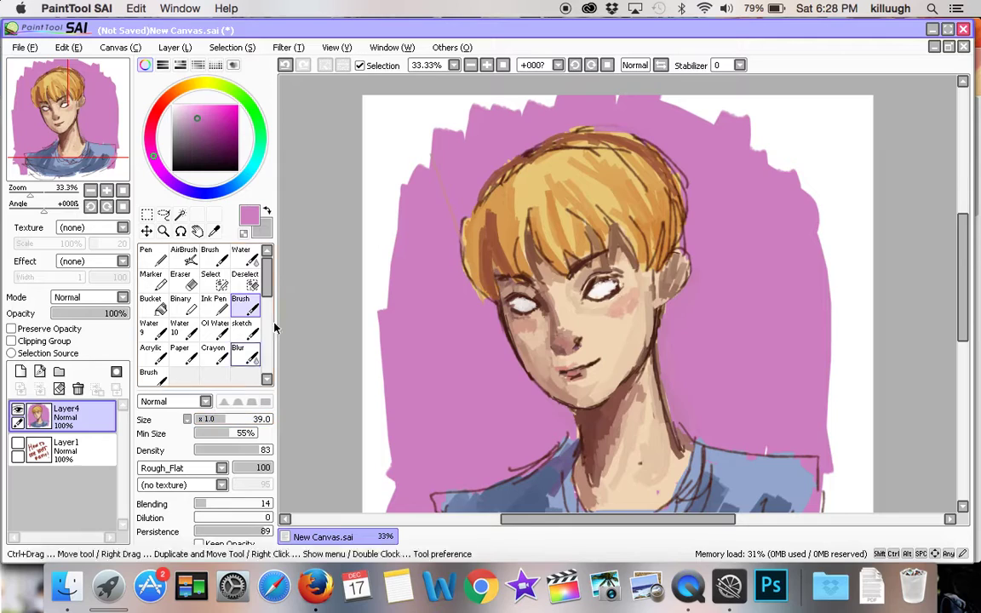
mouse_move(622, 122)
left_mouse_down()
mouse_move(589, 130)
mouse_move(661, 153)
mouse_move(682, 174)
left_mouse_up()
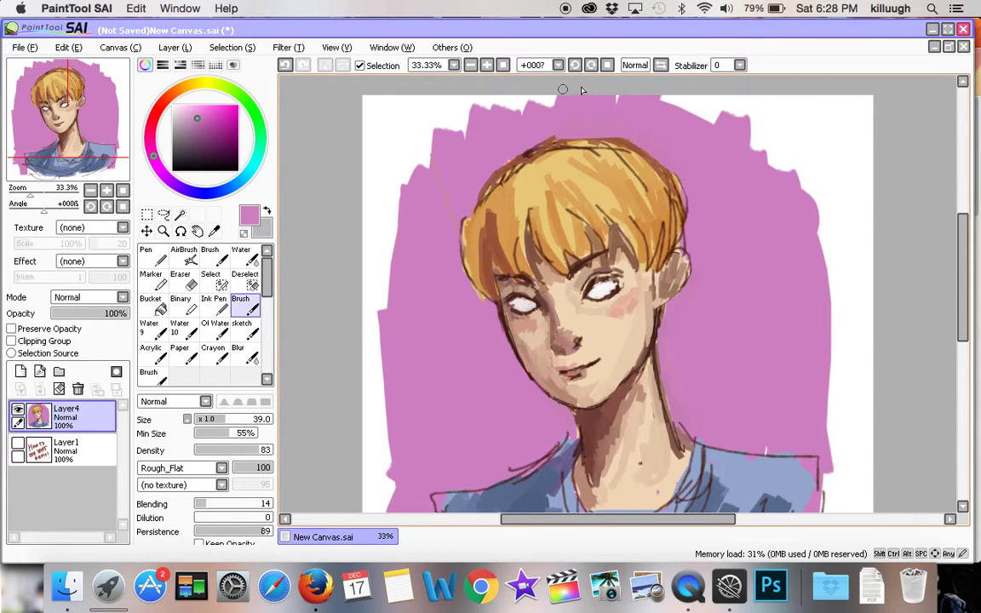
left_click(667, 66)
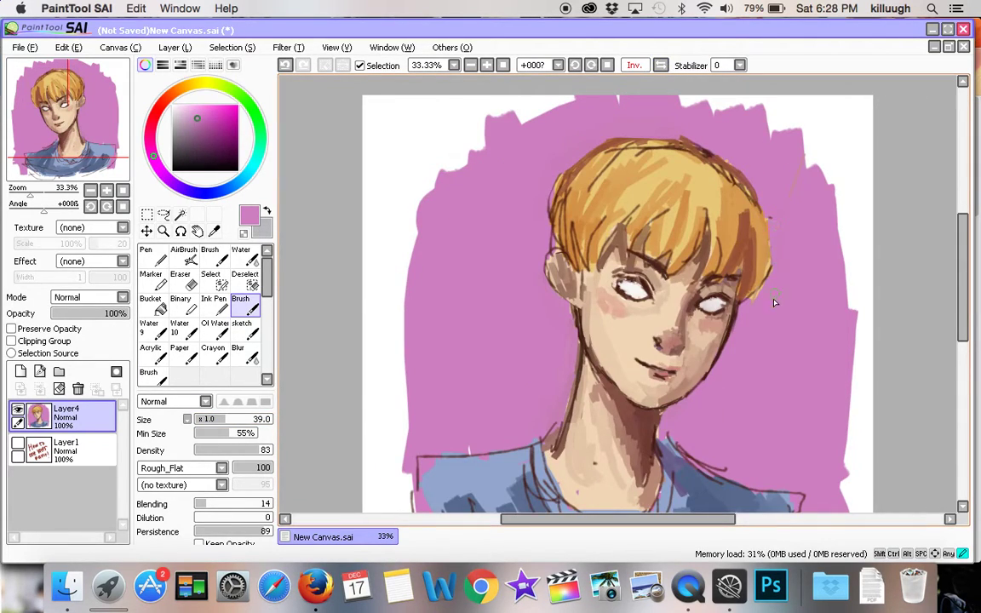
left_click_drag(580, 150, 557, 187)
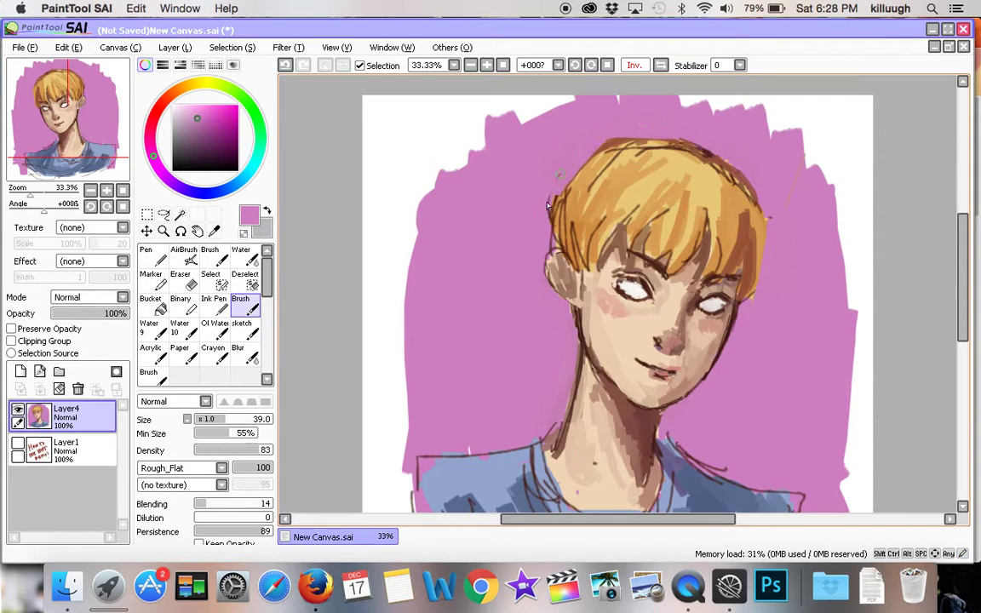
left_click(661, 66)
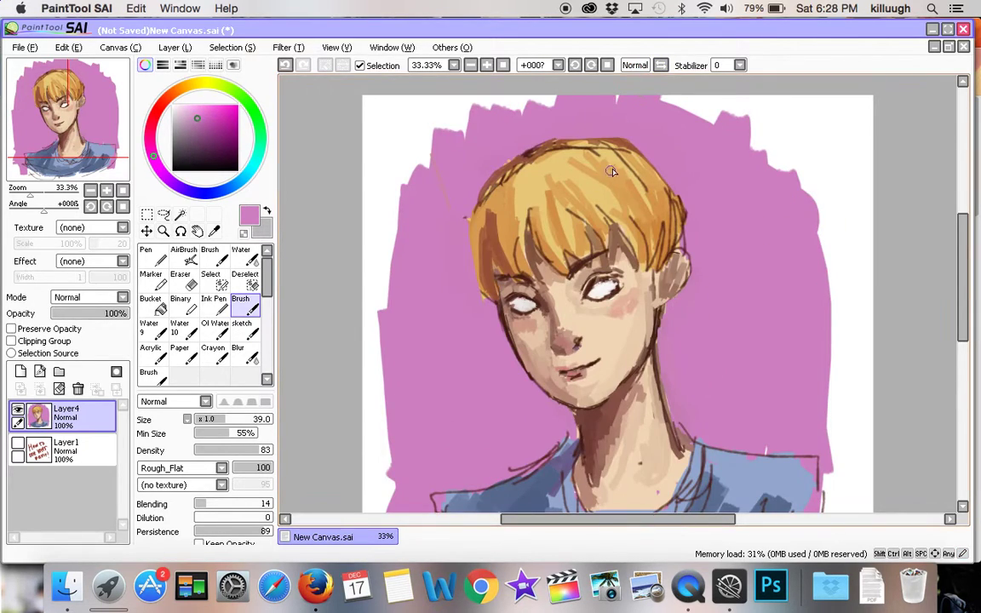
- Sample a light yellow from the hair and cover the crown and shaded side, reducing the brush size to 15
left_click(610, 150, "alt")
mouse_move(607, 157)
left_mouse_down()
mouse_move(632, 164)
mouse_move(628, 152)
mouse_move(668, 217)
left_mouse_up()
mouse_move(539, 168)
left_mouse_down()
mouse_move(571, 152)
mouse_move(514, 184)
mouse_move(486, 235)
mouse_move(517, 256)
mouse_move(495, 220)
mouse_move(482, 220)
mouse_move(477, 274)
left_mouse_up()
left_click(207, 419)
left_click_drag(480, 236, 494, 324)
- Use a reddish brown to redefine the shaded side of the hair, the fringe strands and the outer edge above the ear
left_click(466, 226, "alt")
left_click_drag(473, 214, 498, 277)
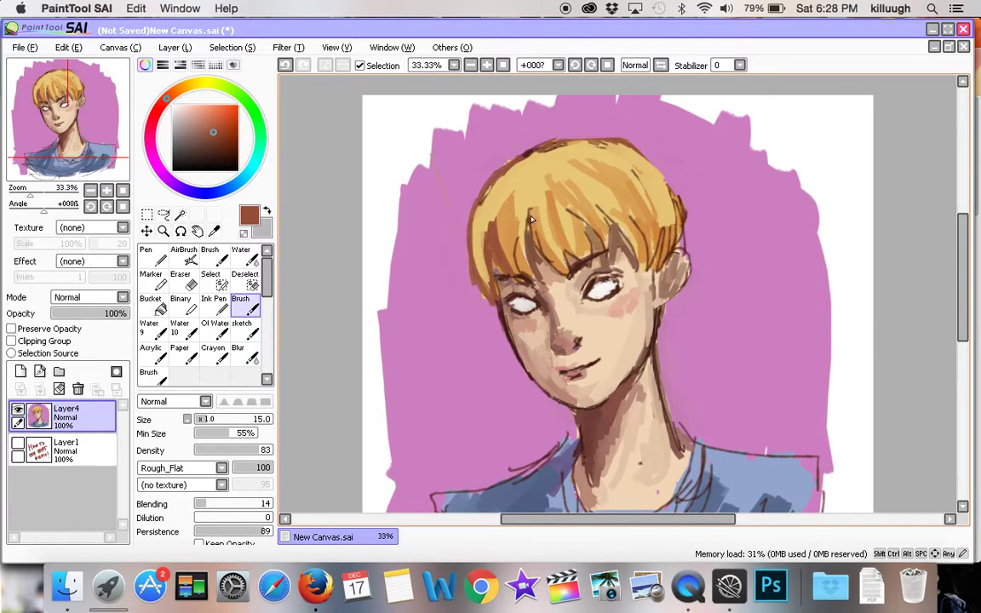
mouse_move(489, 223)
left_mouse_down()
mouse_move(508, 253)
mouse_move(498, 198)
left_mouse_up()
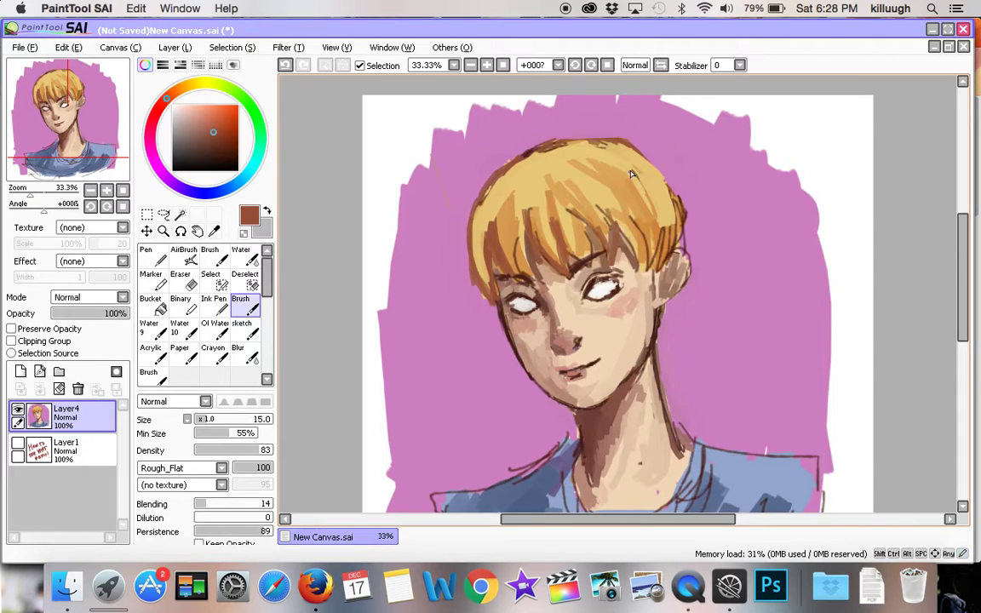
left_click_drag(641, 152, 679, 216)
left_click_drag(662, 166, 675, 210)
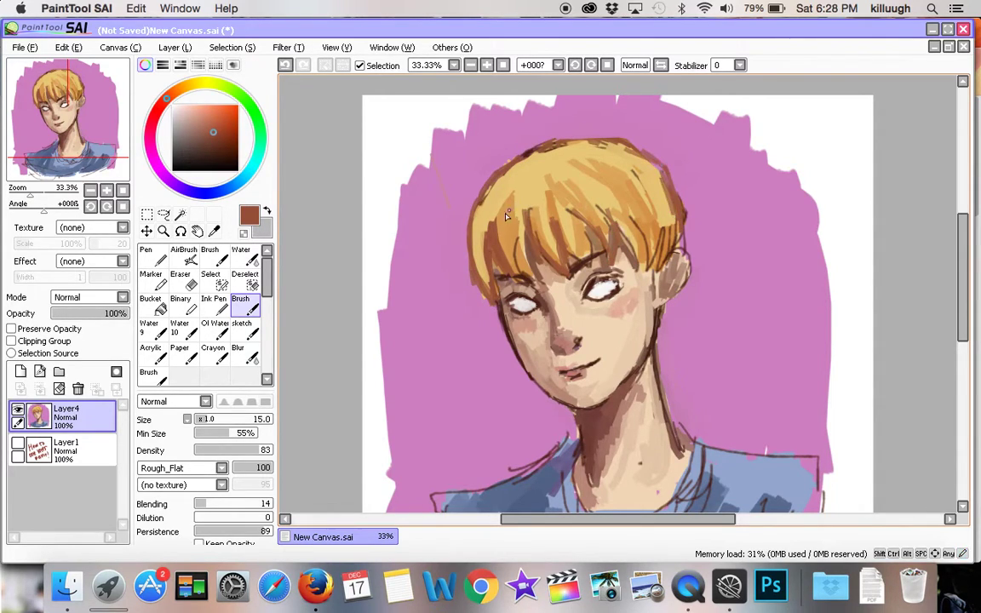
- Sample orange and light yellow hair tones and paint softer strands through the fringe
right_click(505, 213)
left_click_drag(504, 257, 494, 219)
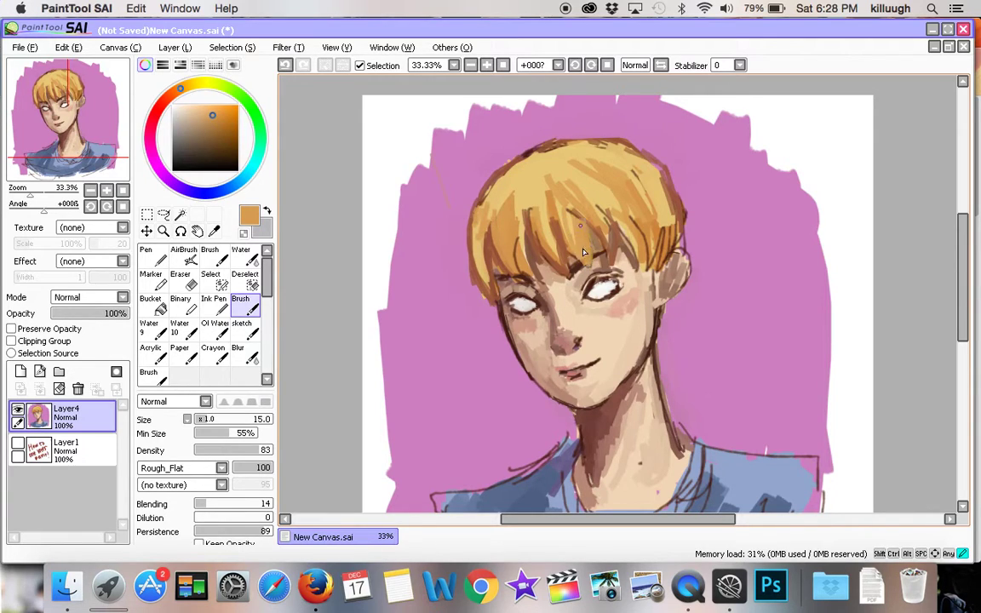
right_click(590, 194)
left_click_drag(575, 221, 583, 247)
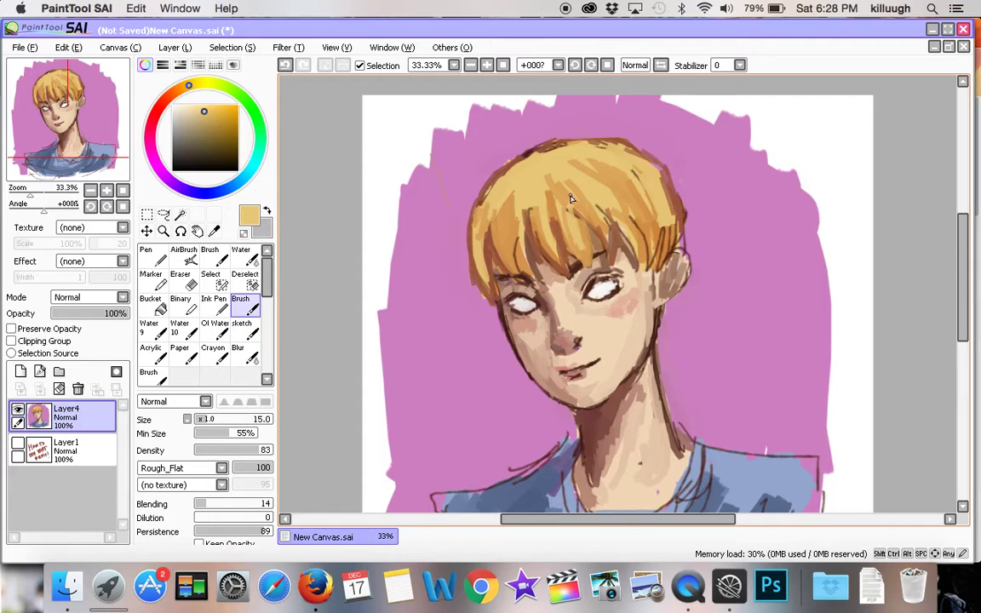
- Paint darker golden strands across the crown, trim the hair edge above the ear with background pink, and resample a hair tone
left_click(604, 161, "alt")
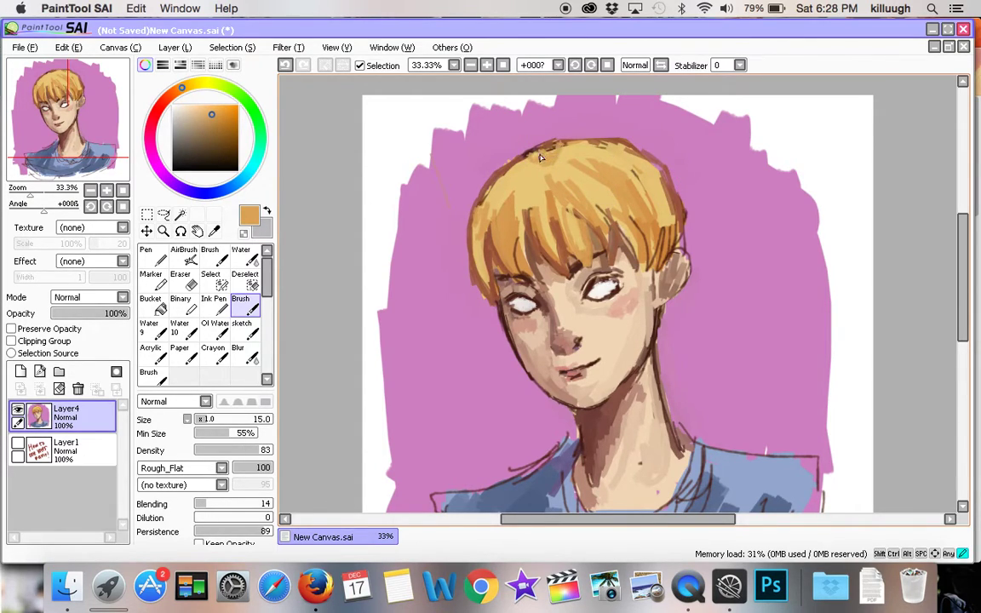
mouse_move(562, 156)
left_mouse_down()
mouse_move(604, 191)
mouse_move(631, 176)
mouse_move(645, 202)
mouse_move(656, 157)
mouse_move(687, 224)
left_mouse_up()
left_click(684, 183, "alt")
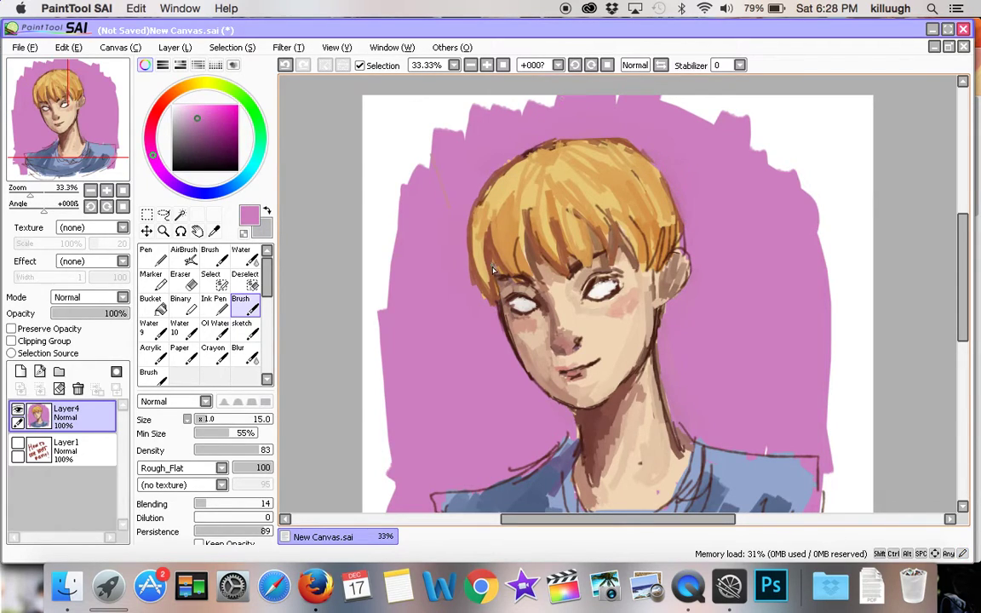
left_click(469, 208, "alt")
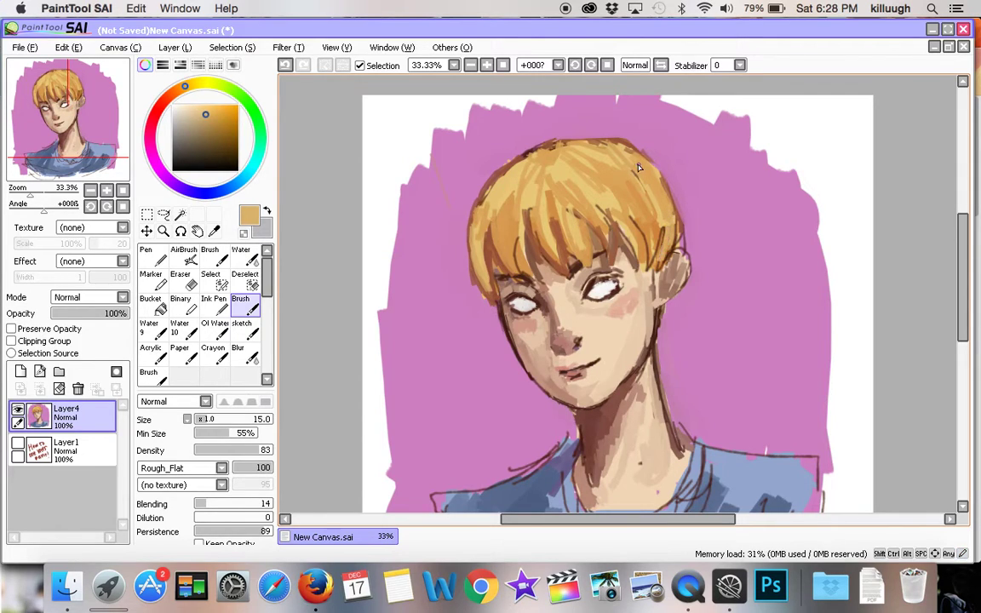
- Sample a light blue from the shirt, set the brush size to 37 and blending to 34, and paint over the shirt's sketch lines
left_click(487, 65)
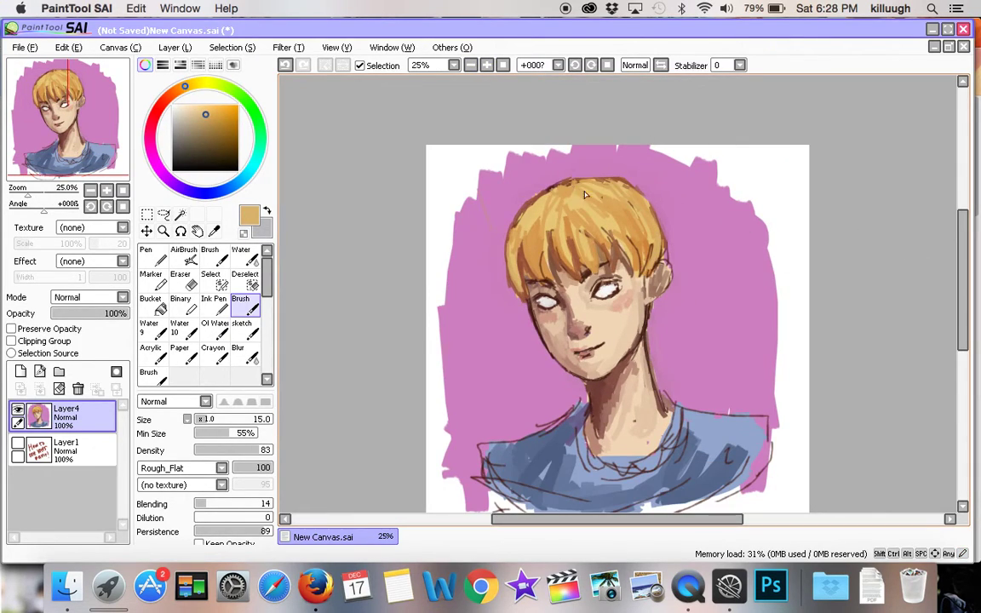
right_click(622, 254)
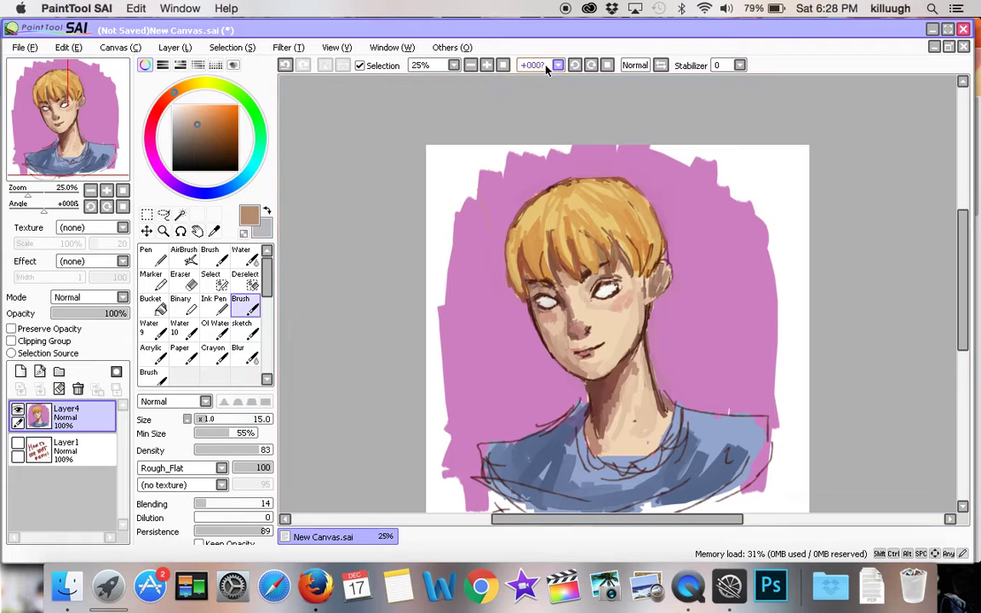
scroll(831, 251, "down", 3)
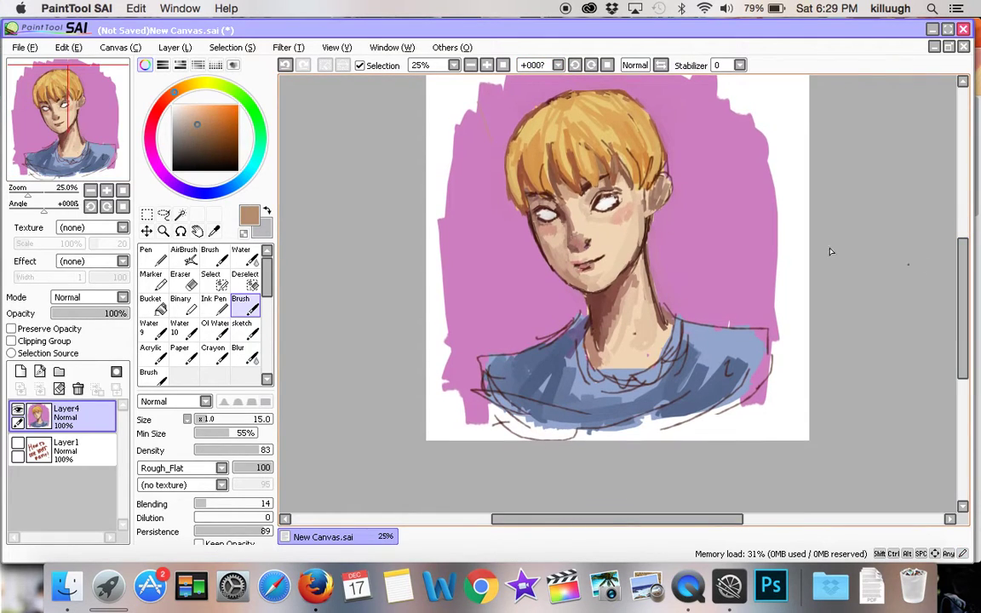
right_click(586, 387)
left_click_drag(213, 416, 223, 417)
left_click_drag(214, 505, 222, 504)
left_click_drag(582, 371, 577, 350)
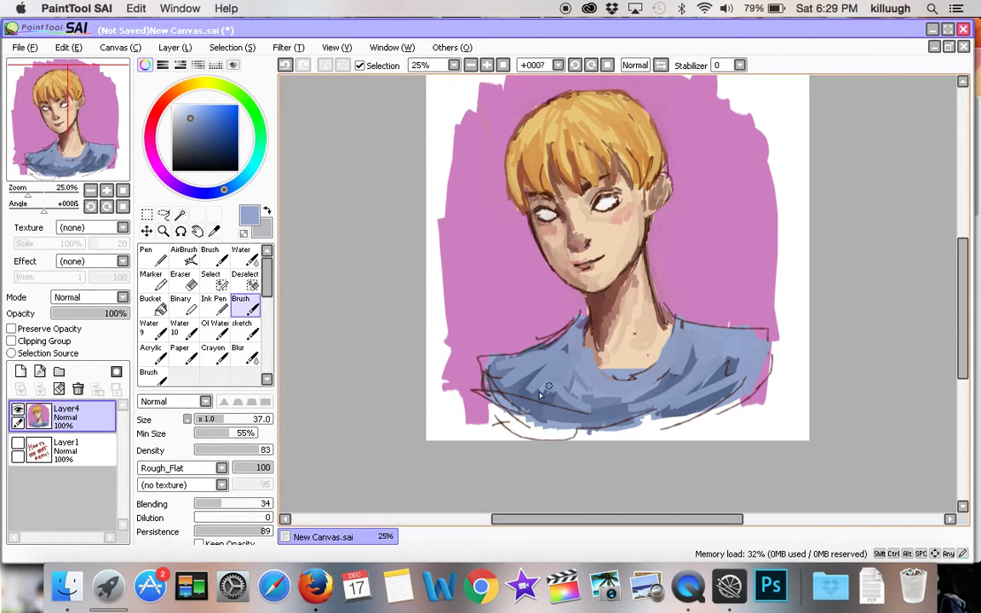
- Sample a darker shirt blue and paint shadow strokes across the chest, shoulders and around the collar
left_click(530, 400, "alt")
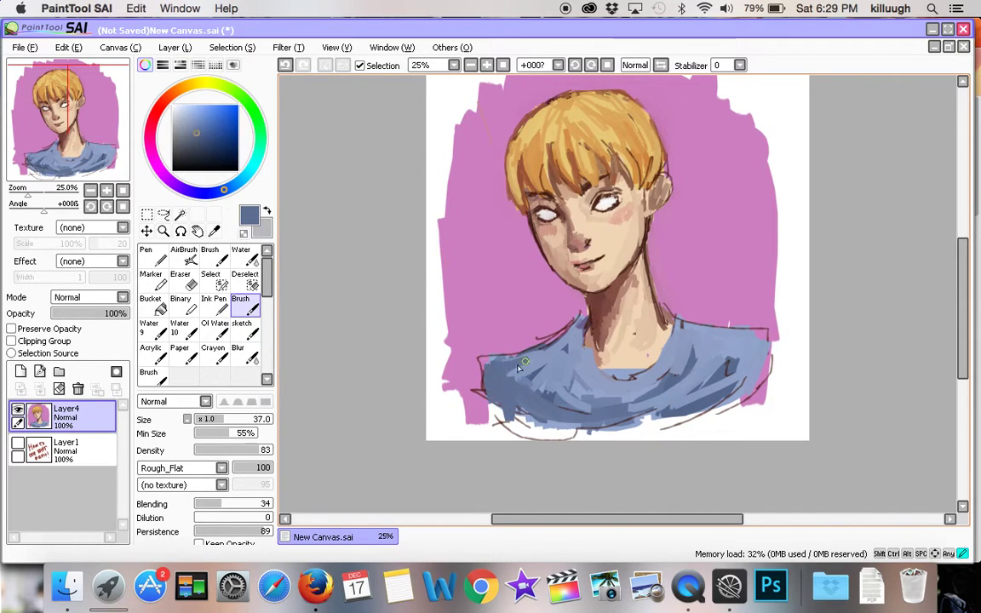
left_click_drag(492, 373, 587, 416)
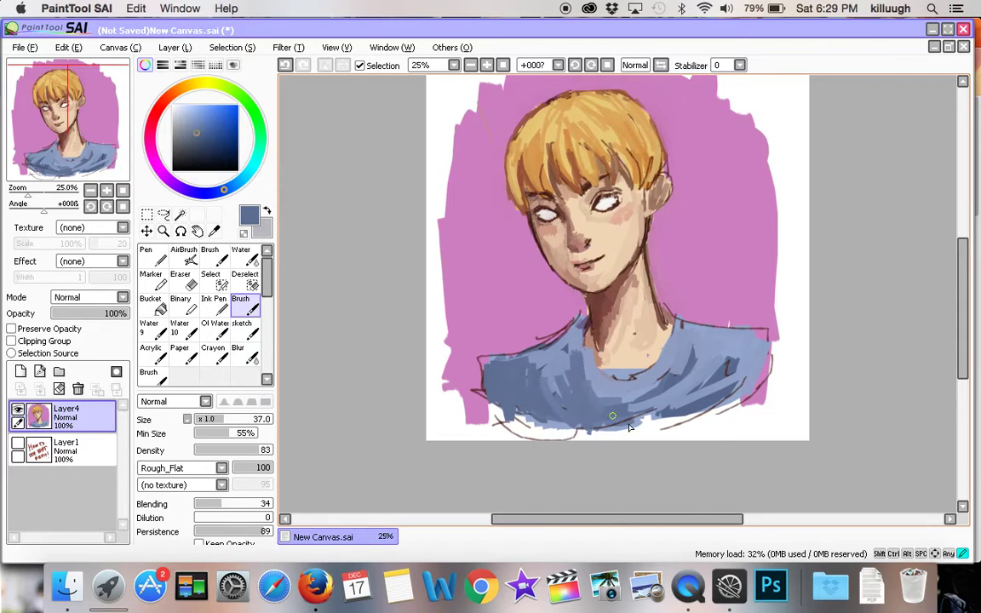
left_click_drag(588, 416, 581, 328)
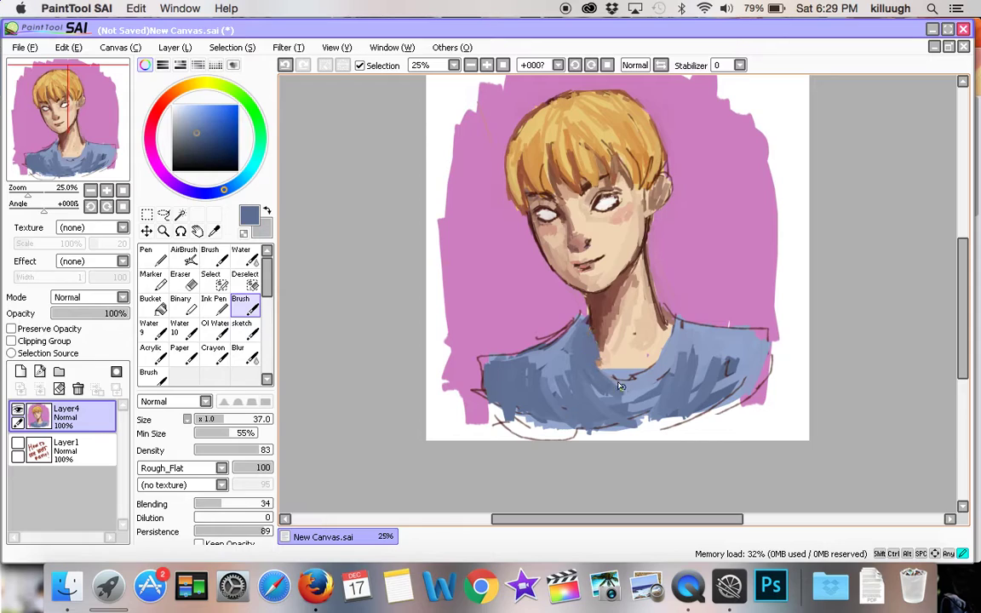
left_click_drag(587, 351, 667, 338)
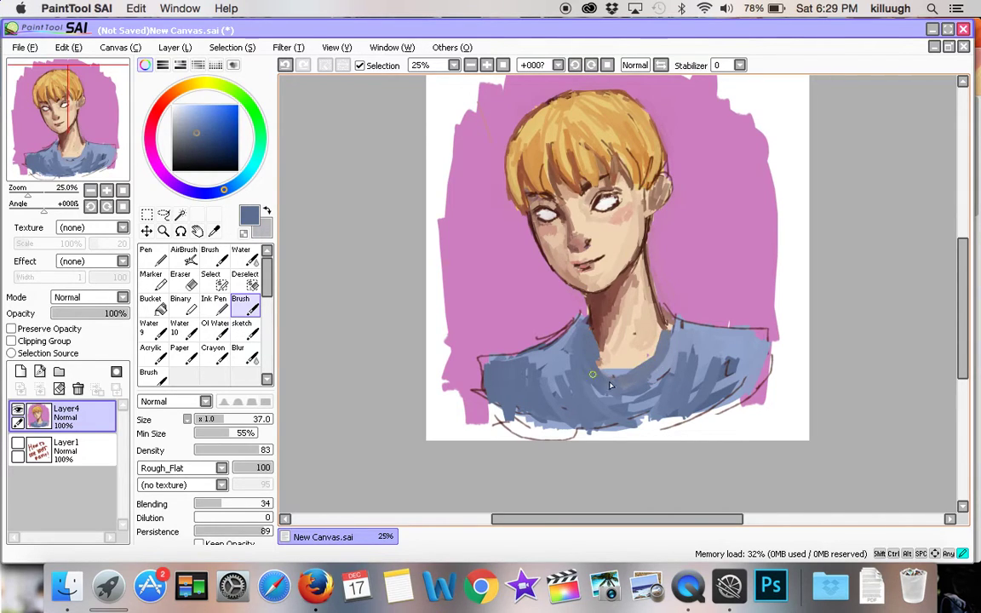
left_click_drag(698, 387, 765, 342)
left_click_drag(765, 343, 775, 350)
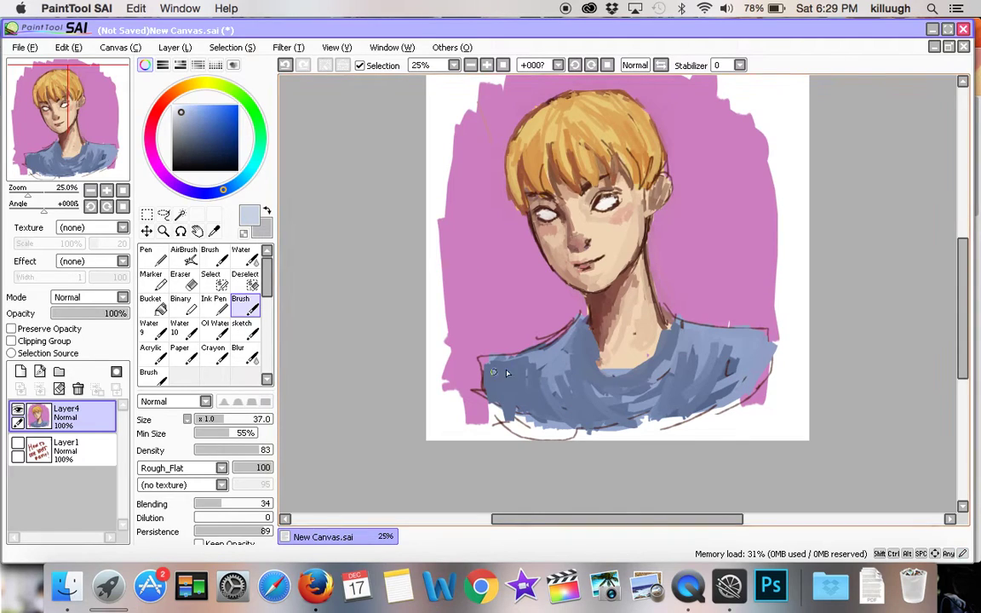
- Paint pale blue fold highlights across the shirt and extend the sampled reddish-brown neck shadow down to the collar
left_click_drag(492, 375, 678, 376)
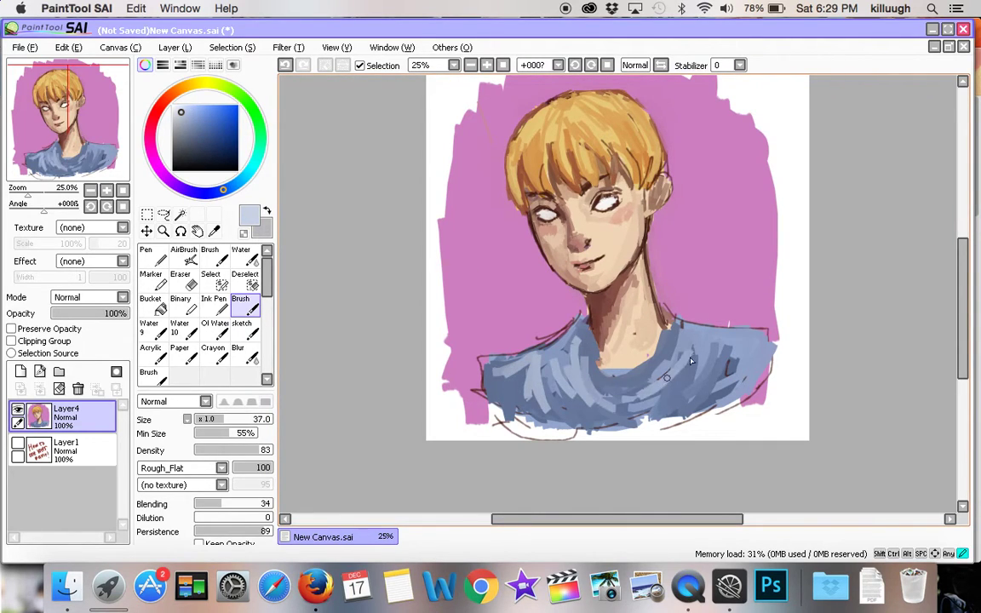
left_click_drag(679, 376, 595, 326)
left_click(595, 327, "alt")
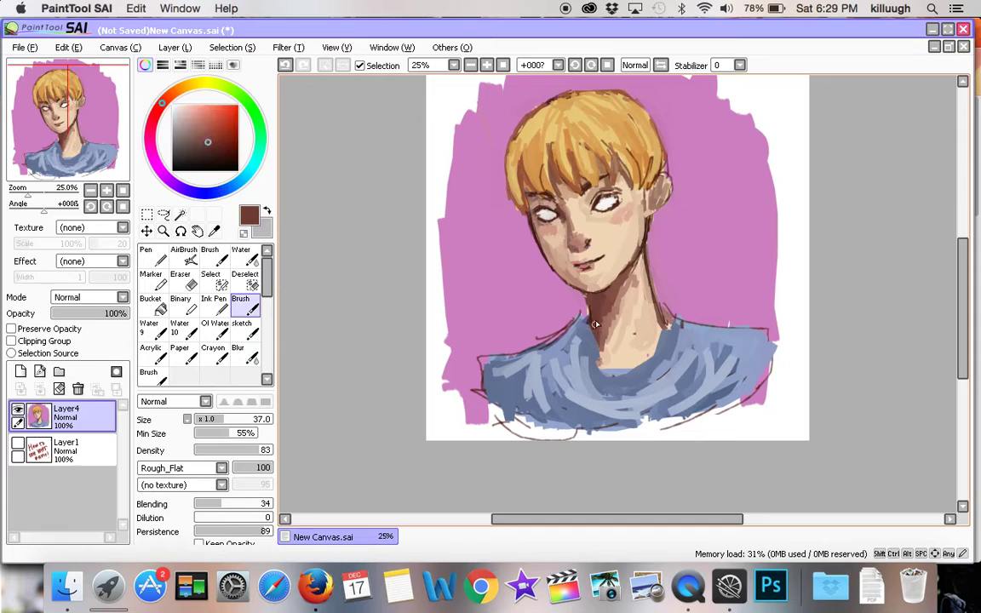
left_click_drag(596, 326, 607, 367)
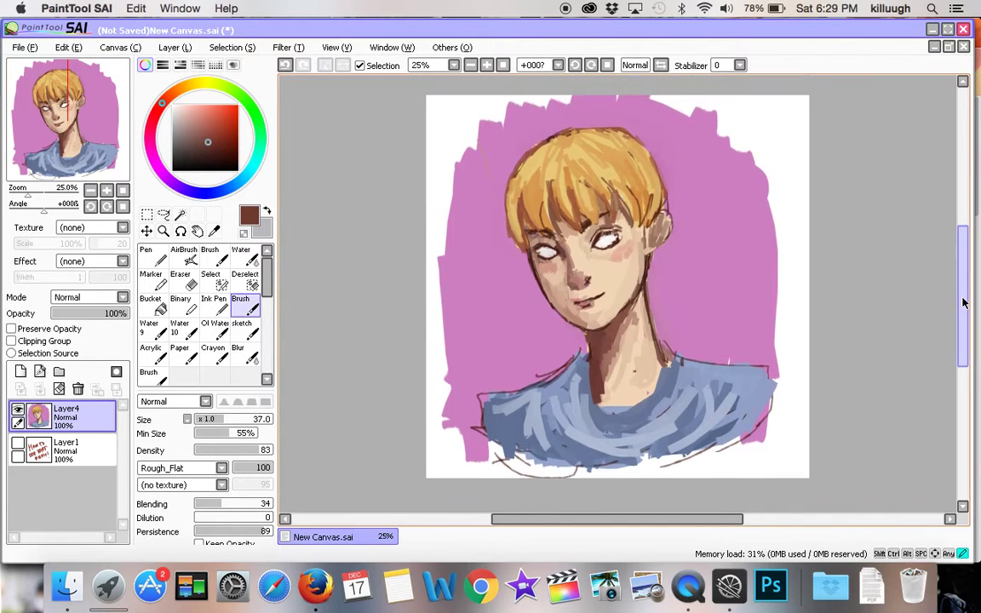
- Sample the background pink to trim the shoulders and fill below the shirt, and patch gaps along the shirt hem with sampled blue
left_click(464, 306, "alt")
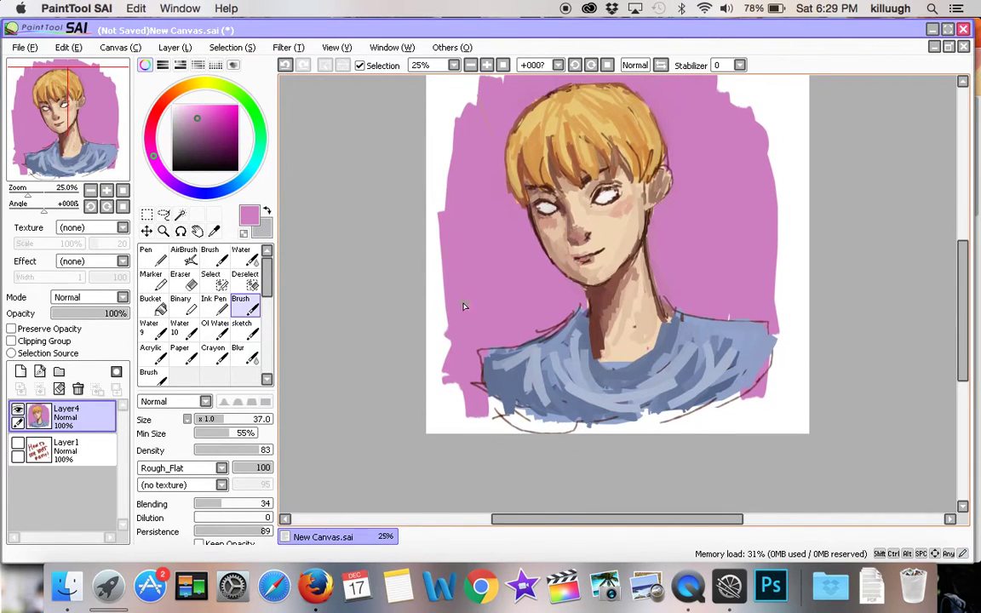
left_click_drag(478, 347, 478, 374)
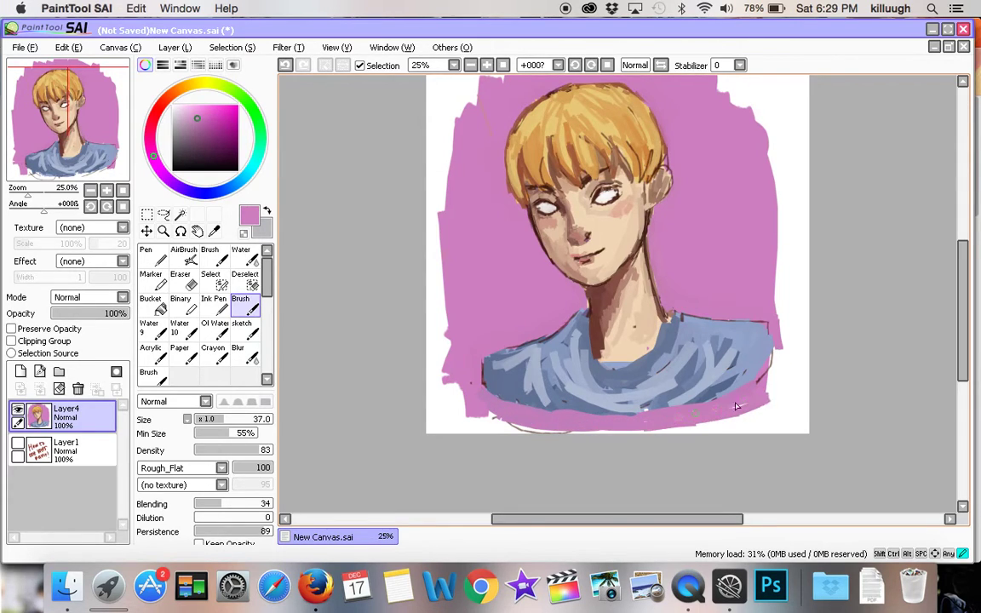
left_click(656, 409, "alt")
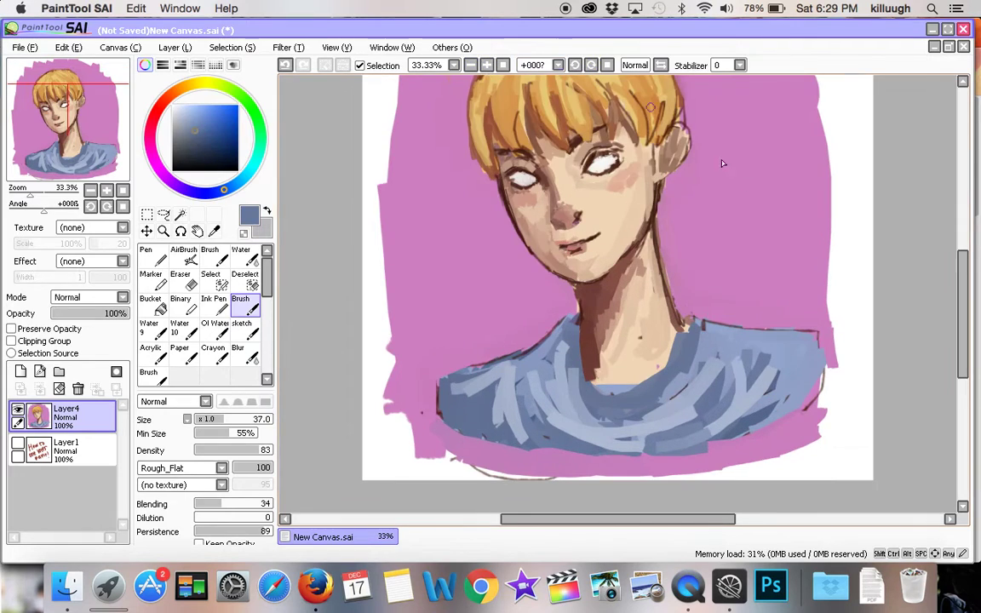
mouse_move(965, 279)
left_mouse_down()
mouse_move(965, 245)
mouse_move(966, 259)
left_mouse_up()
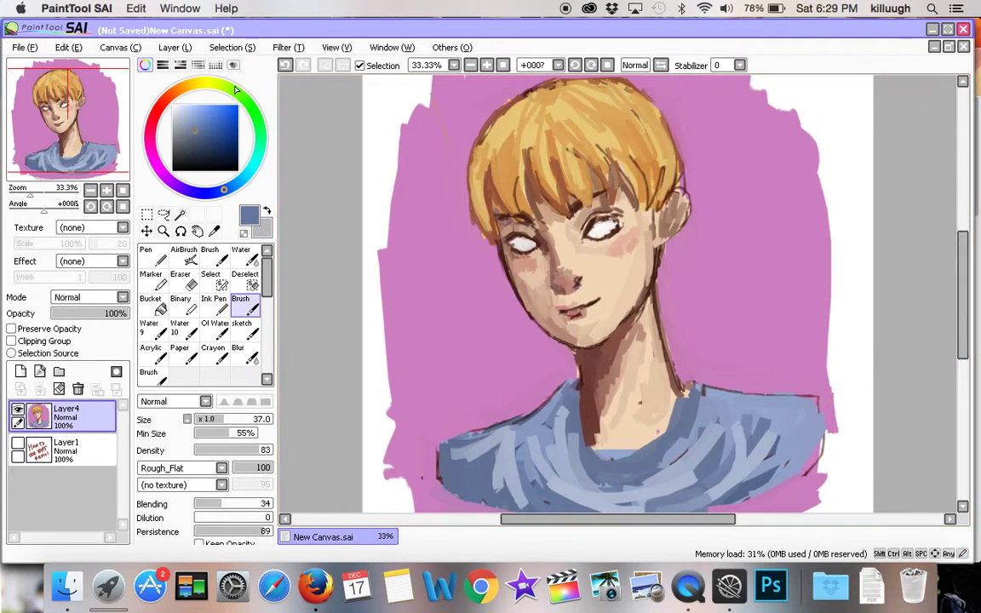
- Choose a bright green, set the brush size to 16 and blending to 13, and paint the irises of both eyes
left_click(249, 105)
left_click(217, 120)
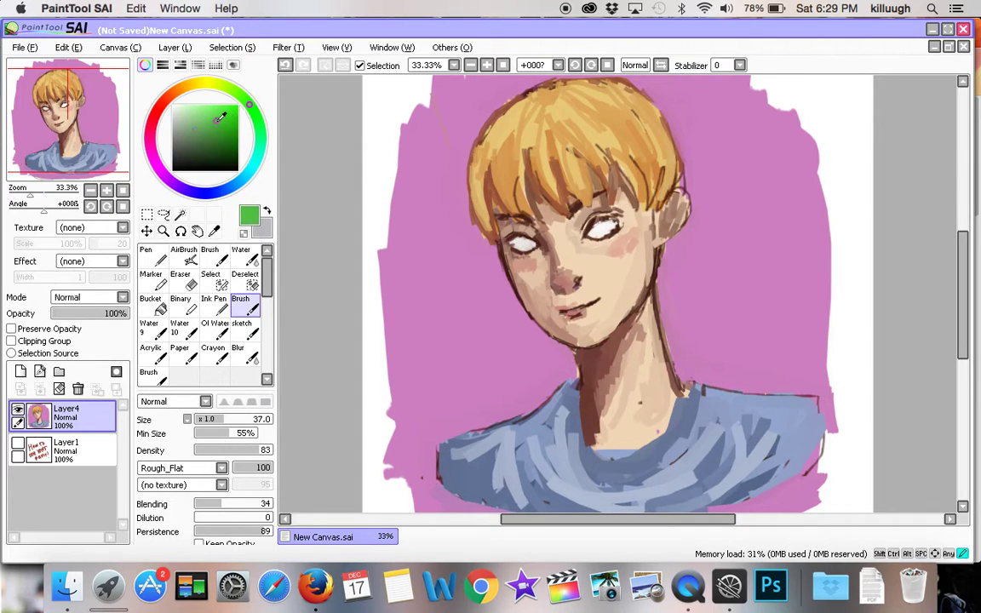
left_click(258, 119)
left_click(486, 66)
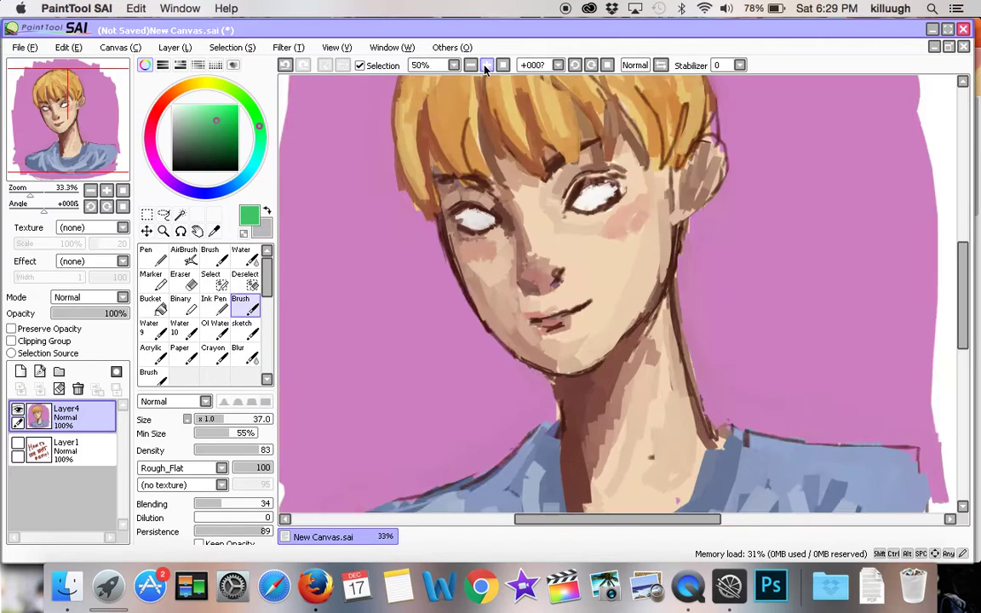
left_click(217, 419)
left_click(205, 504)
left_click_drag(473, 217, 475, 219)
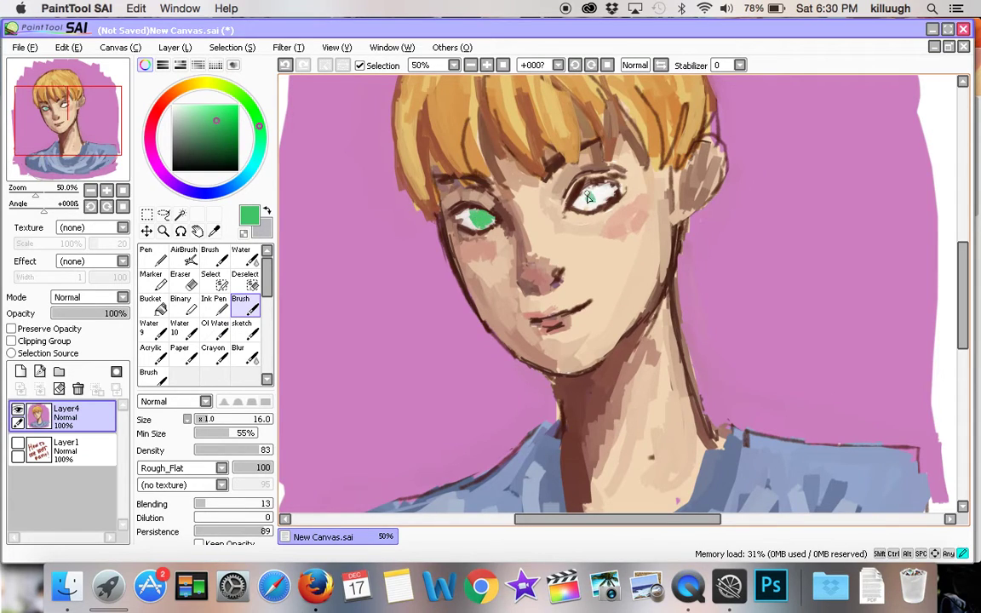
left_click_drag(603, 196, 607, 194)
- Choose a dark blue and paint small pupils in both green irises with the brush size at 4
left_click(470, 66)
left_click(470, 66)
left_click(487, 66)
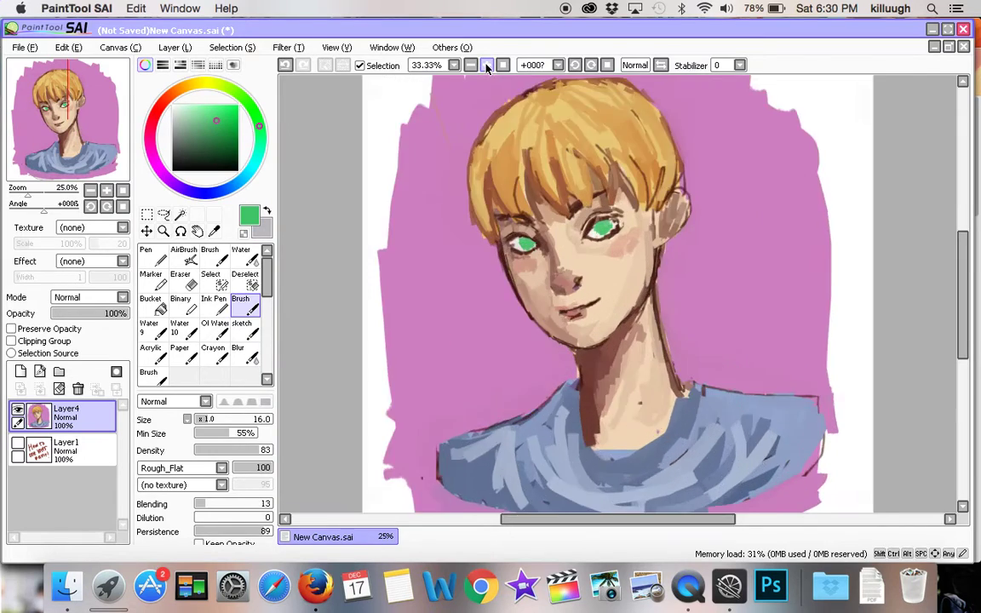
left_click(487, 66)
left_click(220, 141)
left_click(224, 189)
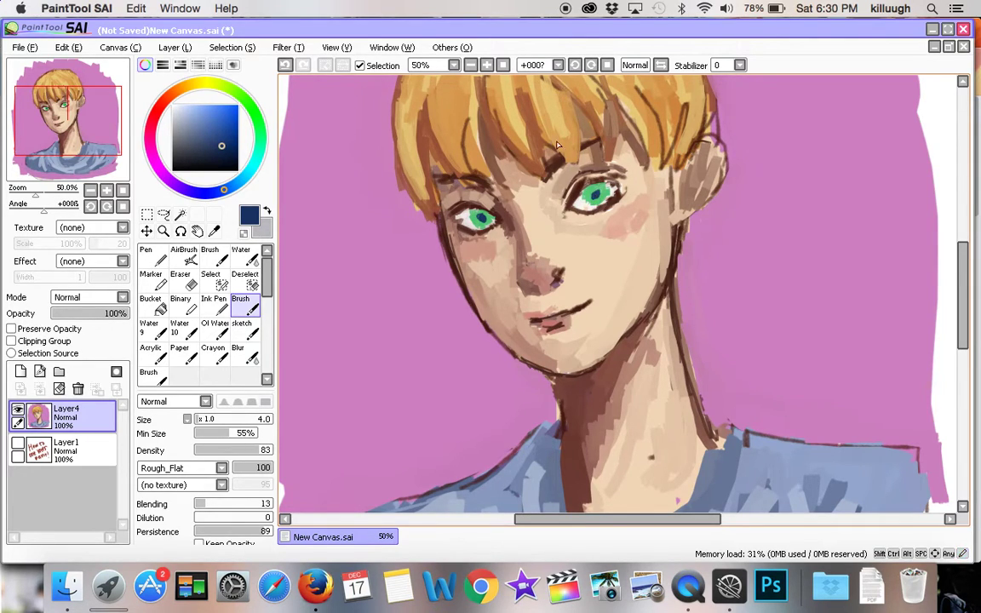
- Try adding small white highlights to the eyes and undo them
left_click(471, 65)
left_click(471, 64)
left_click(471, 65)
left_click(486, 65)
left_click(483, 65)
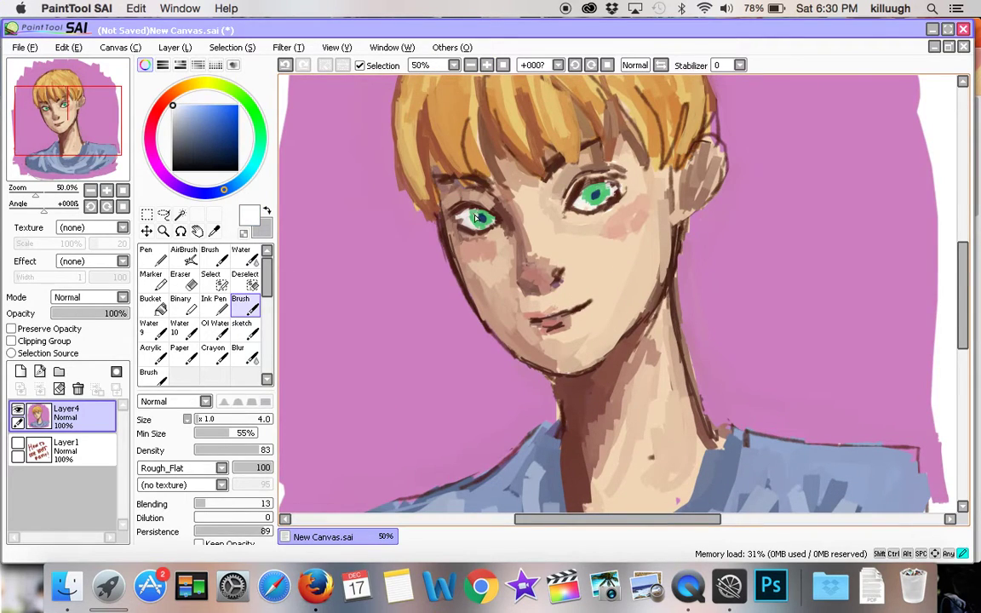
left_click(471, 65)
left_click(470, 64)
left_click(470, 64)
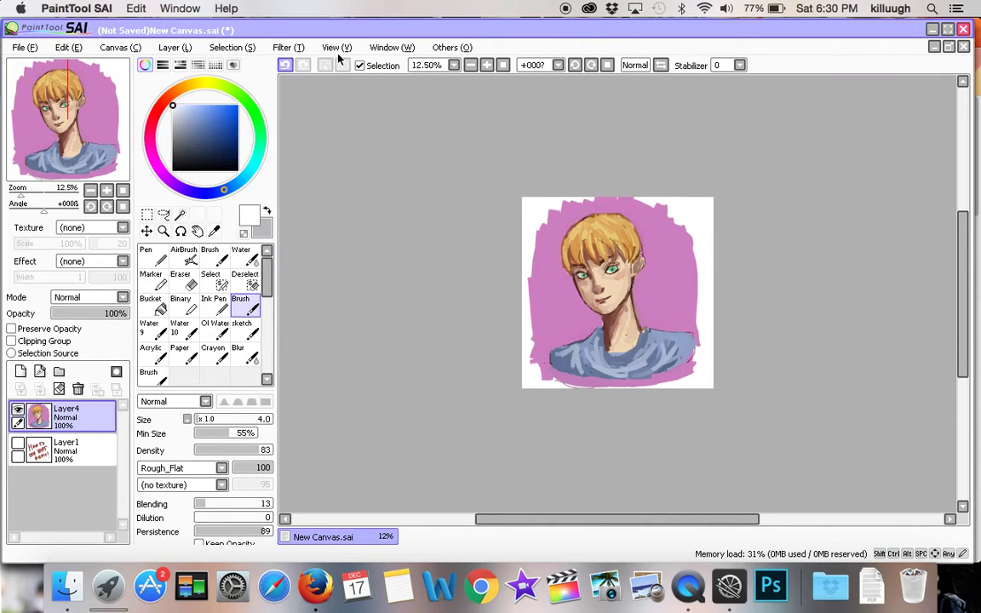
left_click(487, 64)
left_click(488, 64)
left_click(285, 65)
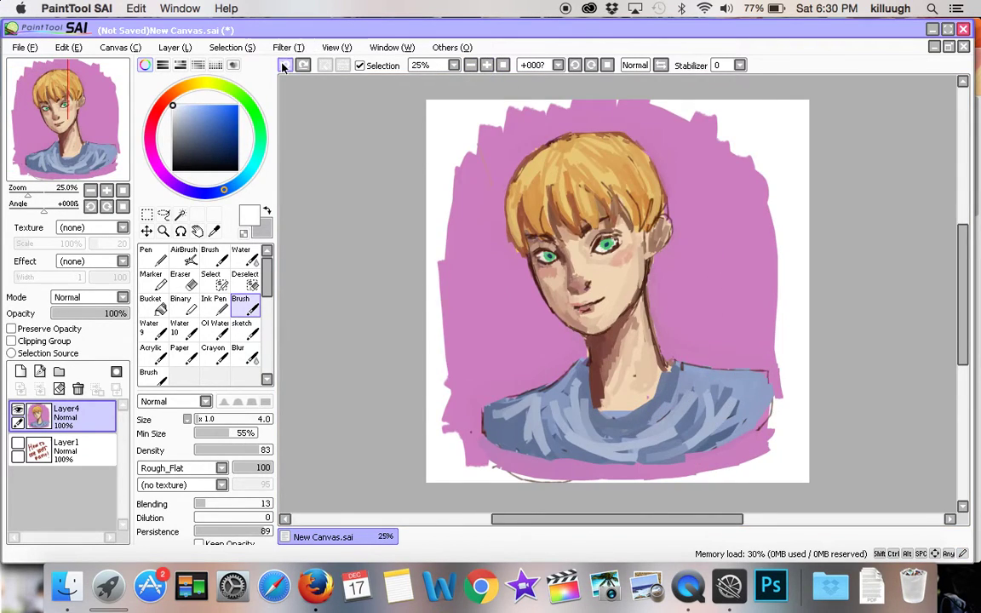
scroll(496, 79, "up", 1)
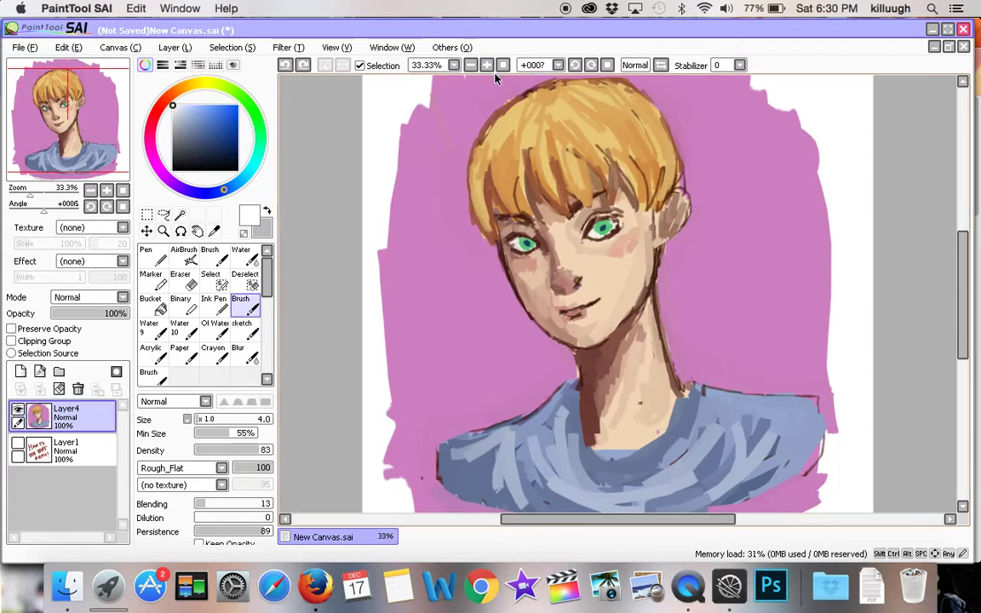
- Choose a very dark reddish brown and redraw the hair's shaded side edge, the nostrils and the mouth line
left_click(157, 111)
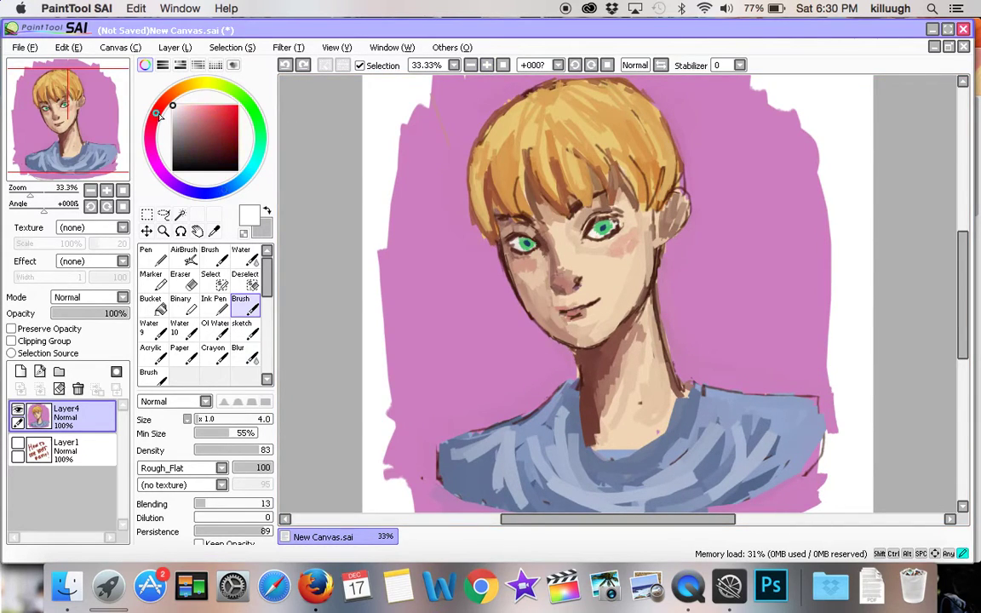
left_click(224, 150)
left_click_drag(226, 153, 227, 157)
left_click(489, 66)
left_click_drag(432, 139, 442, 219)
mouse_move(393, 126)
left_mouse_down()
mouse_move(425, 217)
mouse_move(449, 247)
left_mouse_up()
left_click_drag(526, 286, 561, 280)
left_click_drag(537, 320, 551, 319)
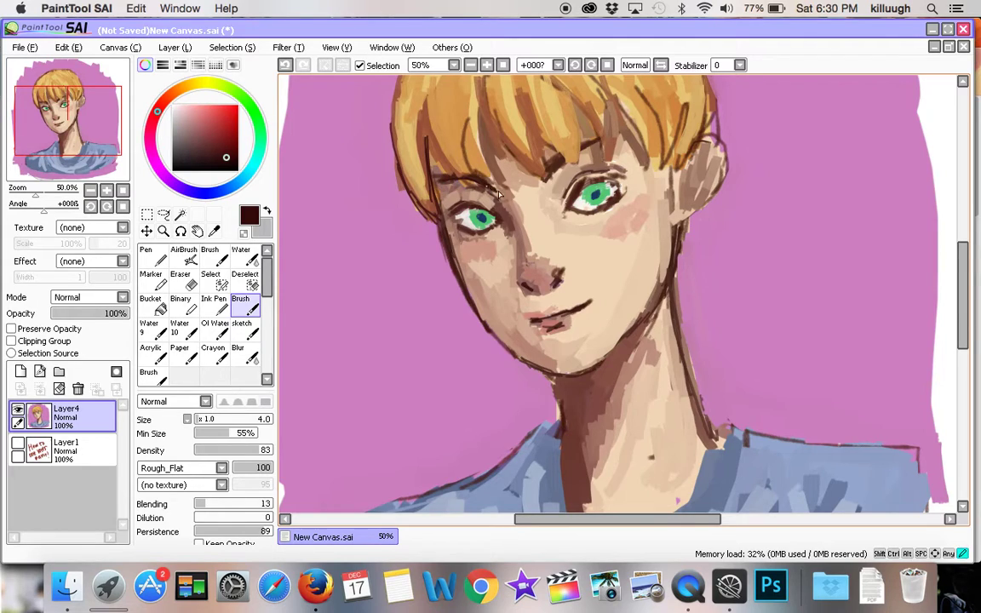
- Undo a stray dark stroke at the brow and outline both irises and eyes in dark brown
left_click_drag(551, 163, 543, 172)
key("ctrl+z")
mouse_move(484, 236)
left_mouse_down()
mouse_move(474, 222)
mouse_move(489, 227)
mouse_move(494, 217)
left_mouse_up()
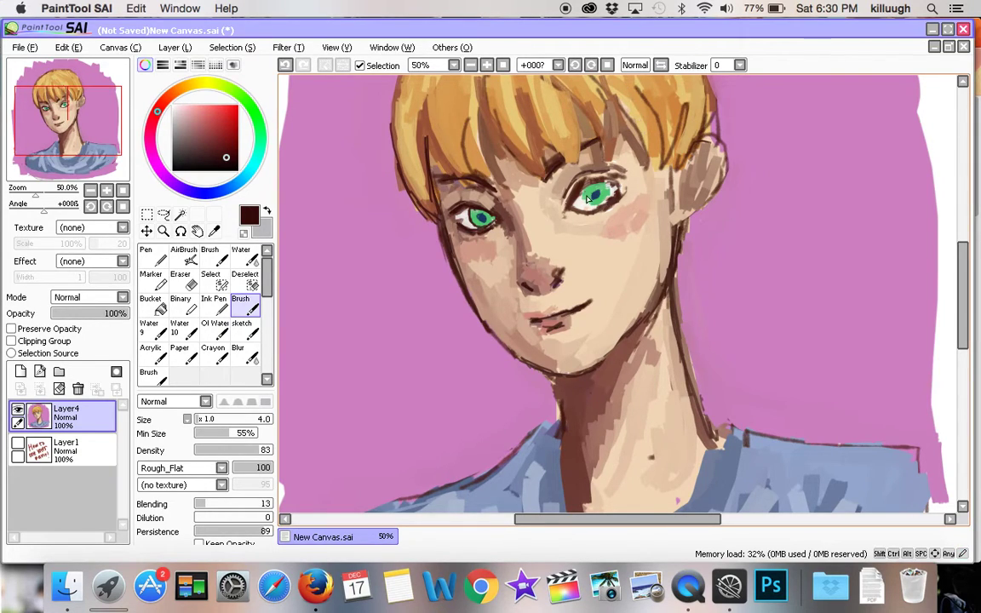
mouse_move(621, 186)
left_mouse_down()
mouse_move(607, 202)
mouse_move(590, 203)
left_mouse_up()
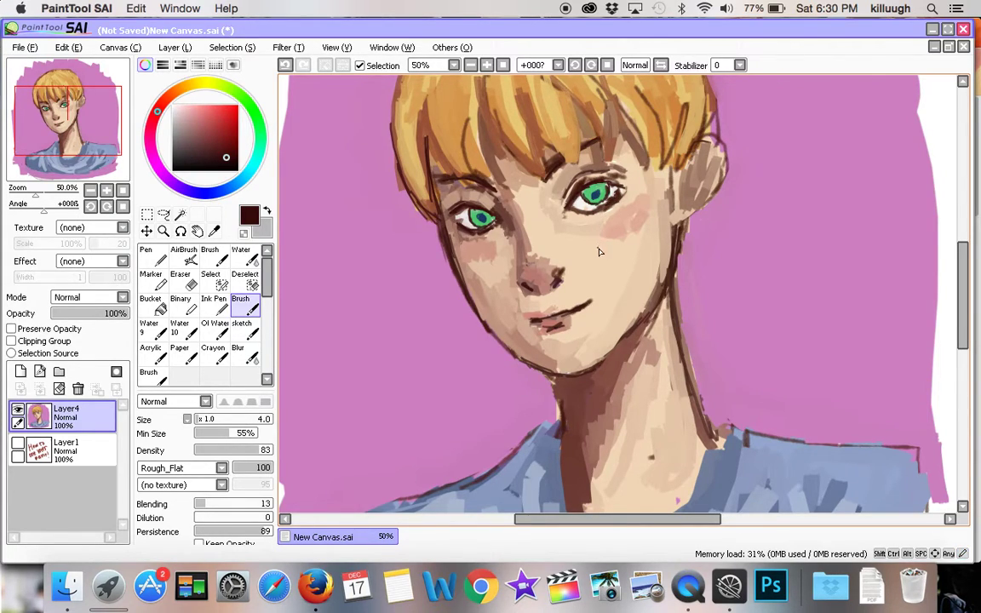
- Draw thin dark brown strand lines through the fringe and redefine the outline of the crown
key("ctrl+minus")
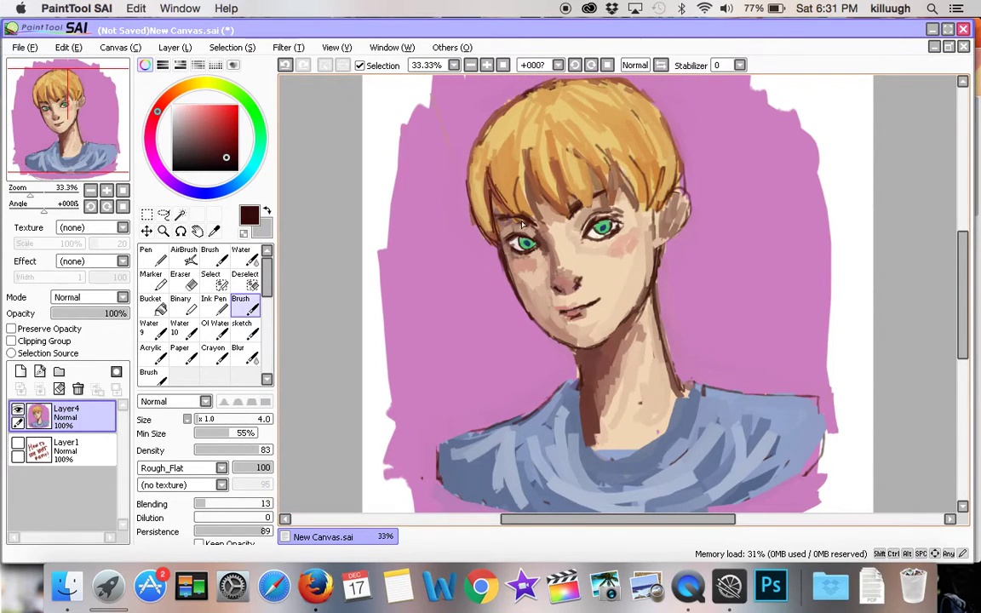
left_click_drag(531, 164, 546, 197)
mouse_move(491, 173)
left_mouse_down()
mouse_move(504, 190)
mouse_move(534, 191)
left_mouse_up()
mouse_move(588, 163)
left_mouse_down()
mouse_move(586, 208)
mouse_move(606, 210)
left_mouse_up()
left_click_drag(617, 169, 606, 205)
left_click_drag(558, 155, 576, 194)
left_click_drag(590, 137, 596, 194)
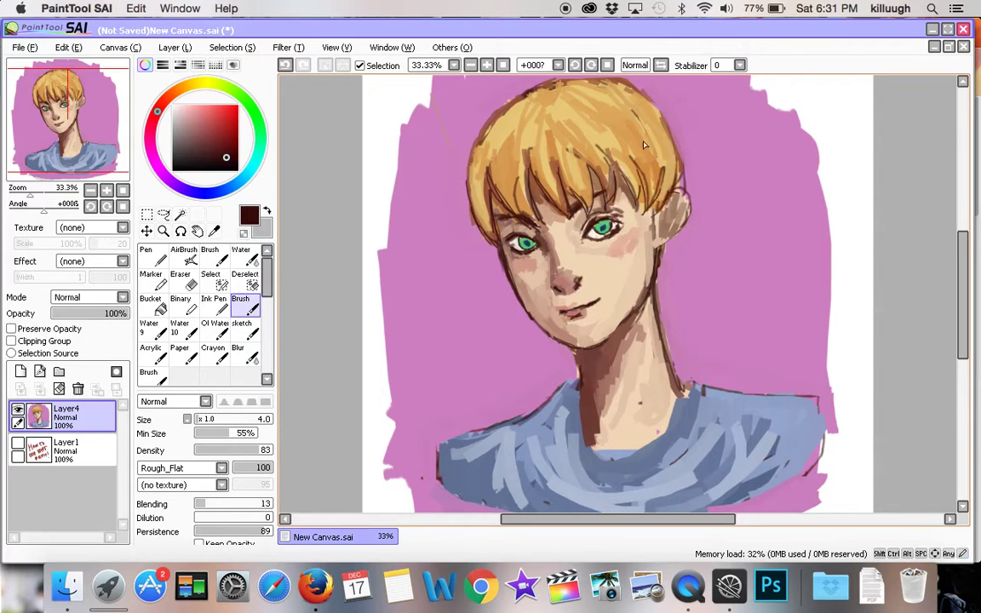
left_click(470, 65)
mouse_move(533, 157)
left_mouse_down()
mouse_move(565, 139)
mouse_move(619, 140)
left_mouse_up()
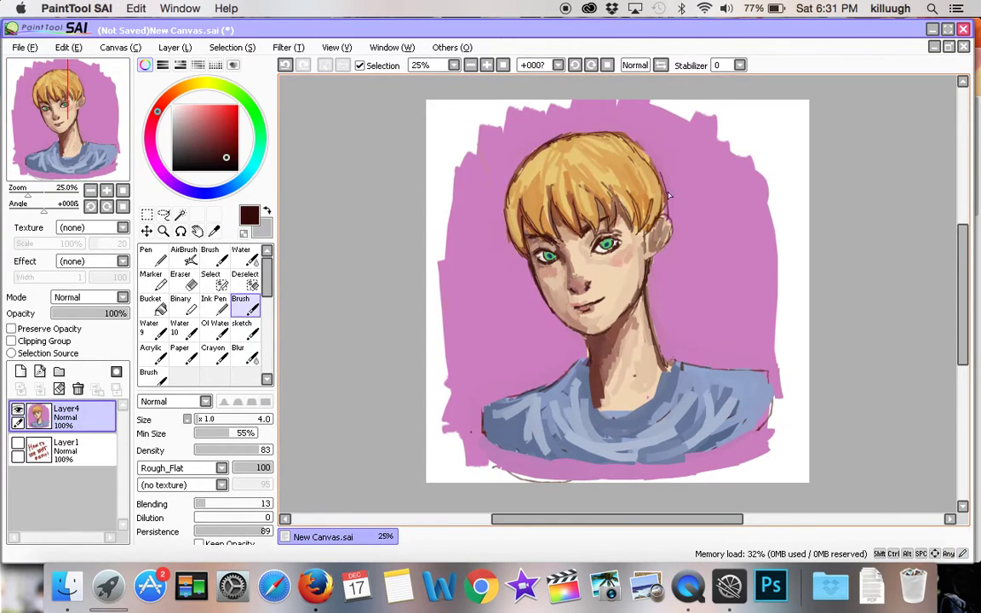
- Outline the hair edge above the ear, the ear's outer contour and its inner fold in dark brown
double_click(488, 66)
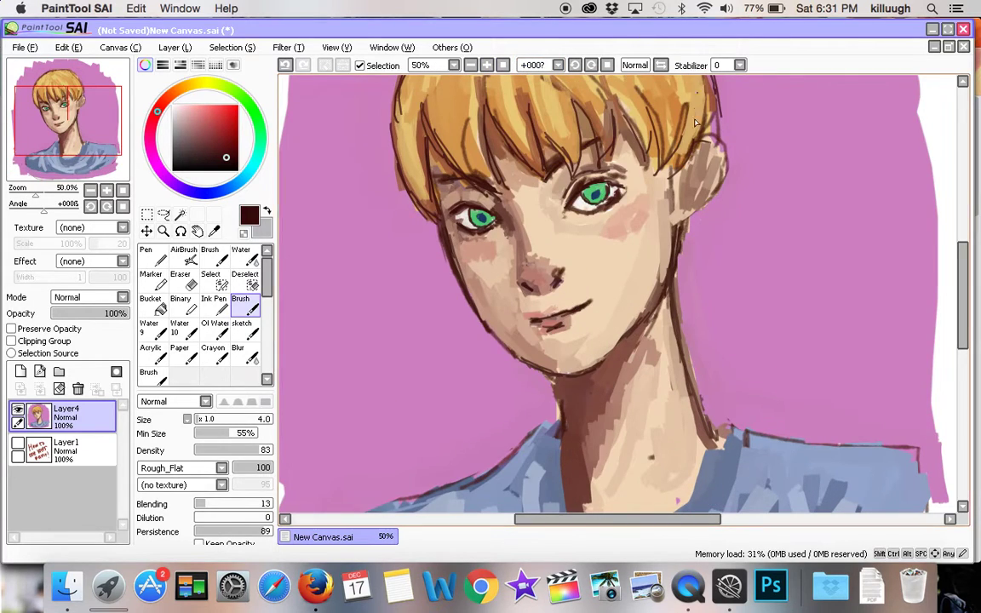
scroll(689, 116, "up", 2)
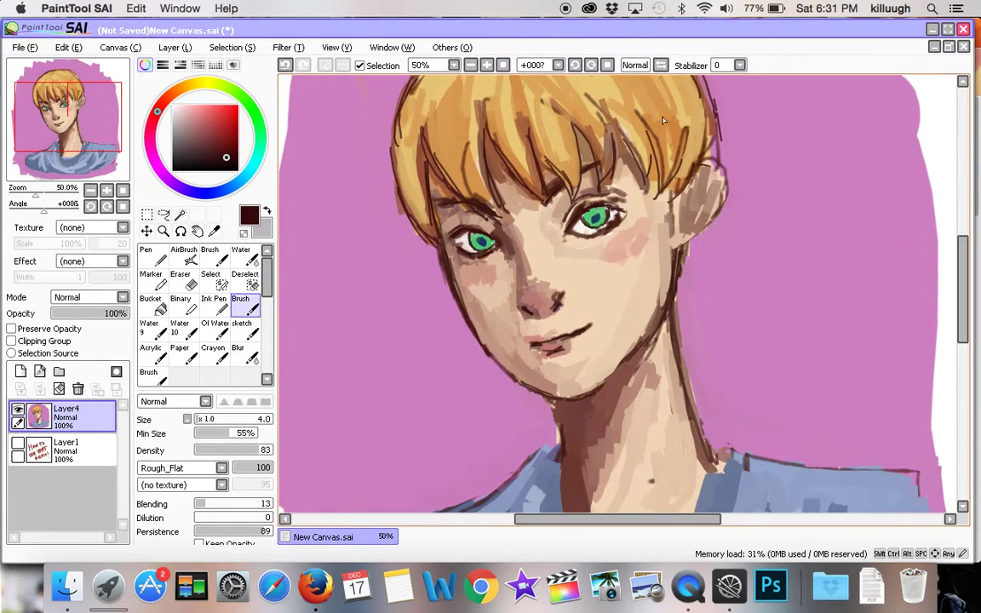
mouse_move(718, 168)
left_mouse_down()
mouse_move(717, 218)
mouse_move(684, 245)
left_mouse_up()
mouse_move(712, 181)
left_mouse_down()
mouse_move(692, 216)
mouse_move(684, 204)
mouse_move(707, 228)
left_mouse_up()
scroll(861, 281, "down", 6)
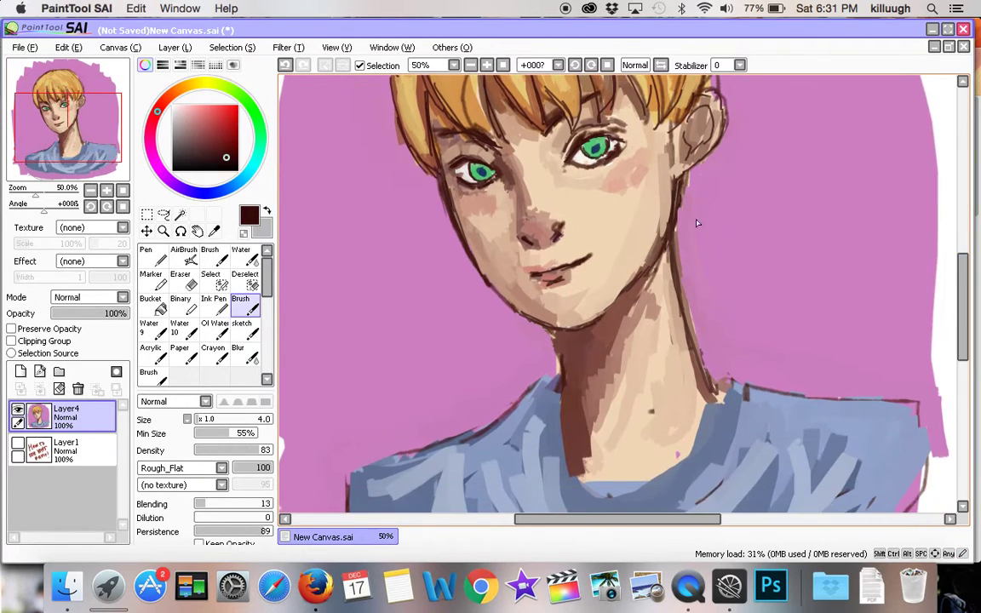
- Darken the side outline of the neck and outline the shirt's neckline in very dark reddish brown
left_click_drag(681, 289, 710, 378)
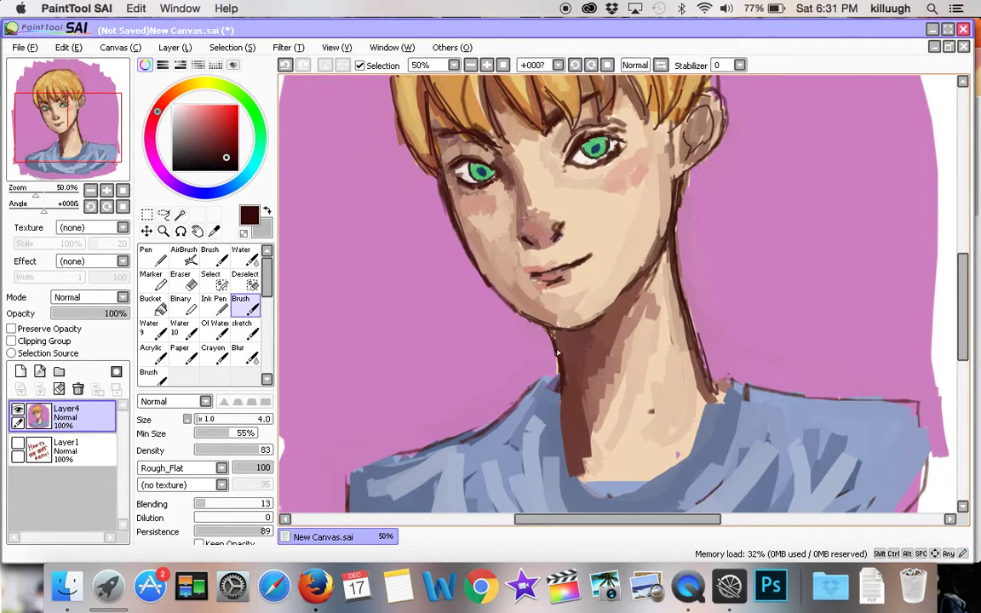
left_click(470, 64)
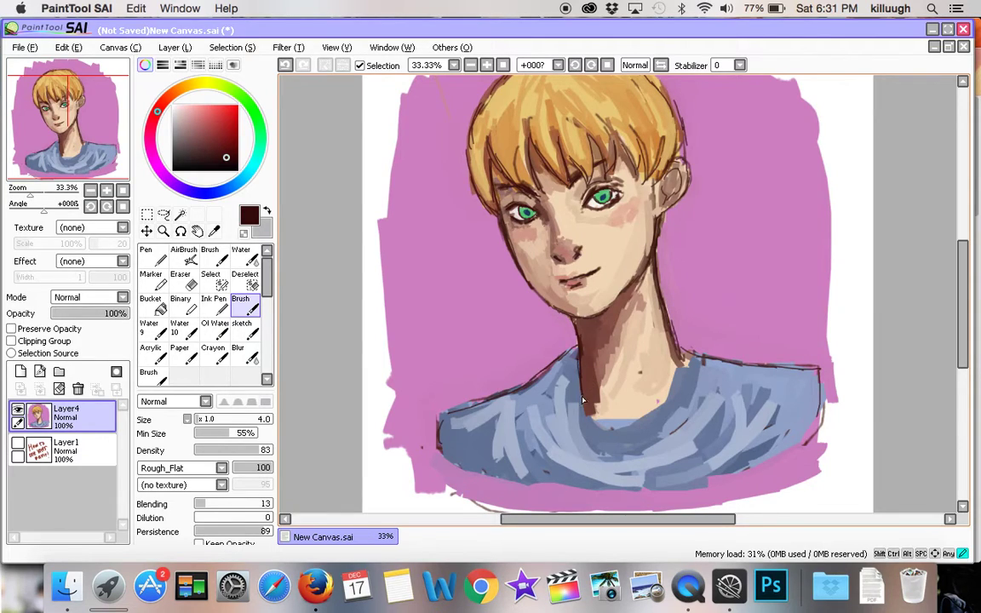
left_click_drag(645, 419, 682, 361)
mouse_move(682, 362)
left_mouse_down()
mouse_move(667, 406)
mouse_move(610, 425)
mouse_move(589, 411)
left_mouse_up()
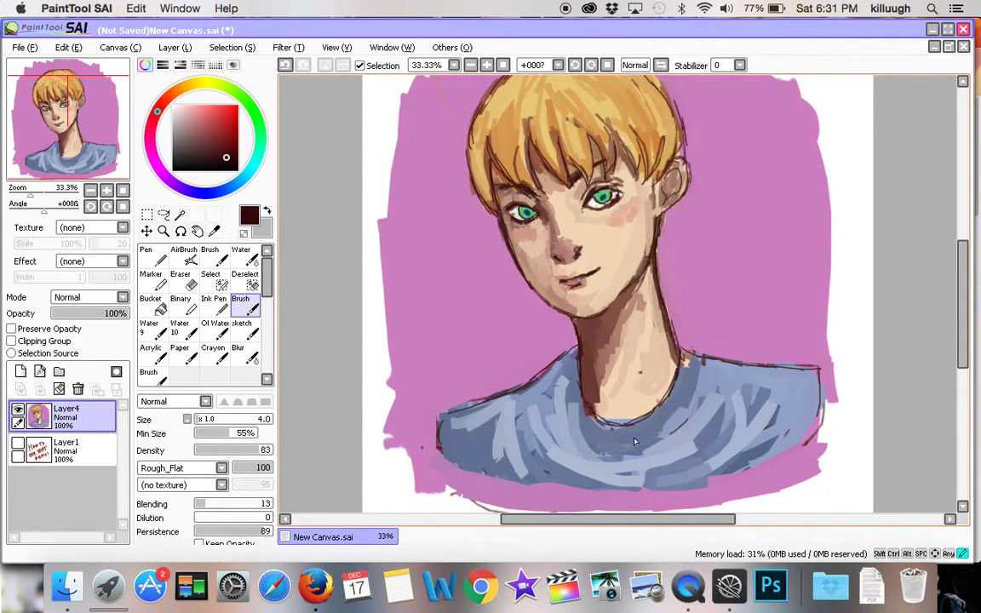
- Set the brush size to 22 and repaint the neck's shadow and light areas with sampled skin tones
left_click(615, 389, "alt")
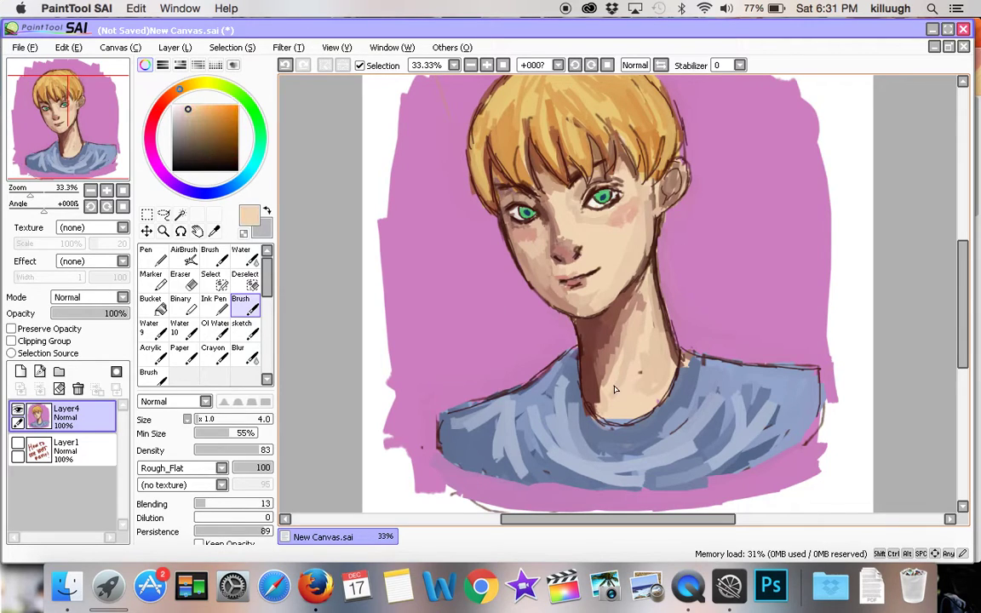
left_click(212, 426)
left_click(592, 427, "alt")
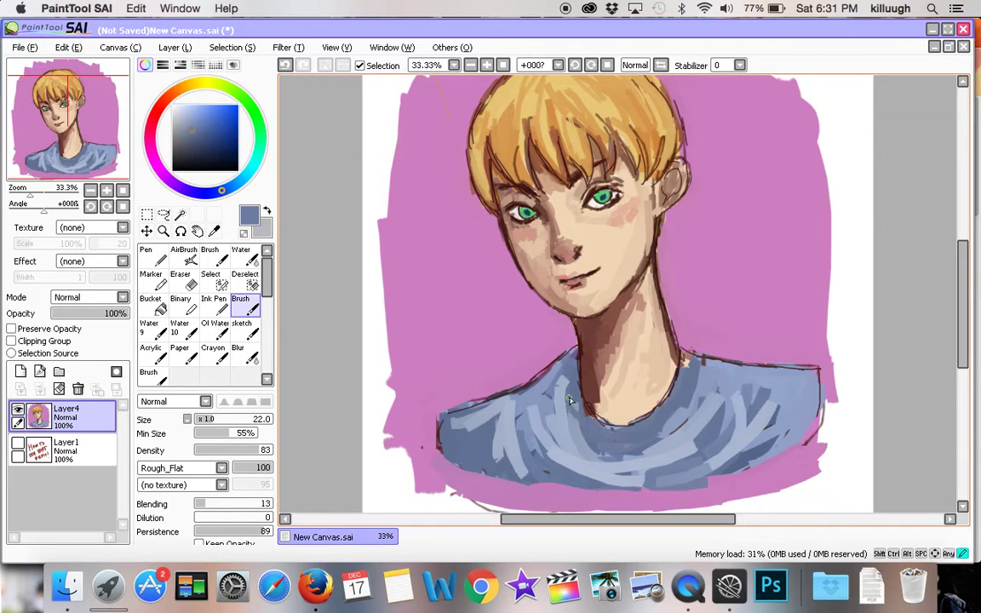
left_click(604, 333, "alt")
mouse_move(597, 373)
left_mouse_down()
mouse_move(595, 397)
mouse_move(611, 410)
left_mouse_up()
mouse_move(654, 300)
left_mouse_down()
mouse_move(660, 348)
mouse_move(668, 339)
mouse_move(635, 396)
left_mouse_up()
left_click(650, 324, "alt")
mouse_move(658, 314)
left_mouse_down()
mouse_move(661, 349)
mouse_move(637, 407)
left_mouse_up()
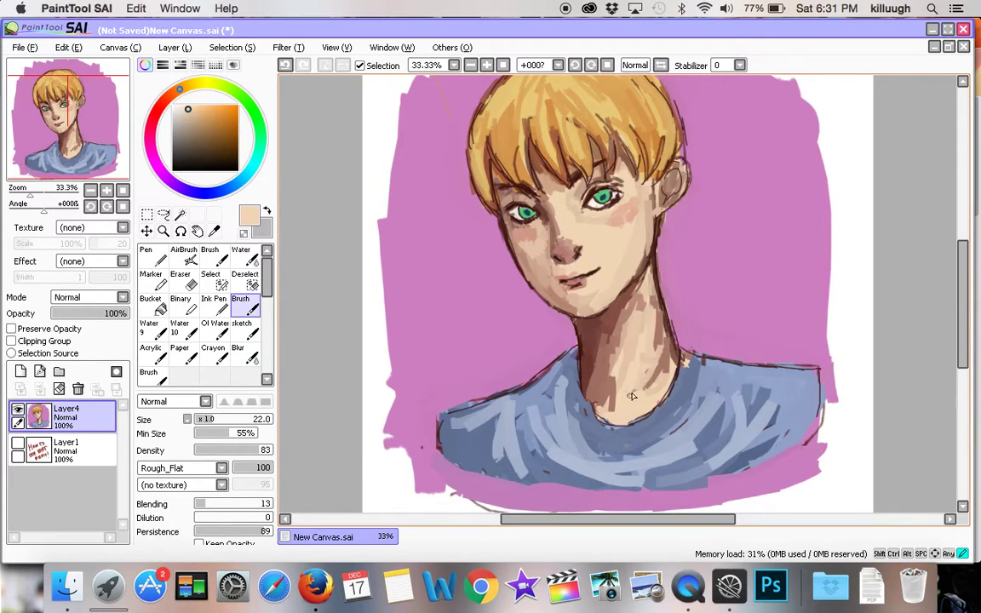
- Set the brush blending to 55 and soften the transitions between shadow and light on the neck
left_click(237, 505)
left_click_drag(590, 281, 596, 340)
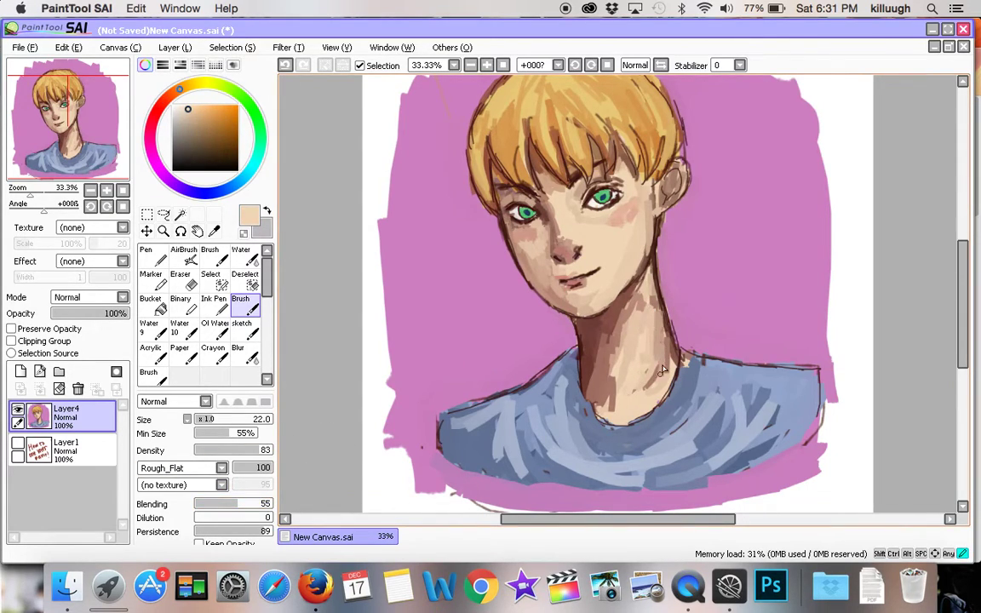
left_click_drag(655, 356, 645, 376)
left_click_drag(646, 300, 629, 315)
- Soften the cheek blush and nearby facial shading using sampled skin and blush tones
left_click(630, 271, "alt")
left_click(618, 214, "alt")
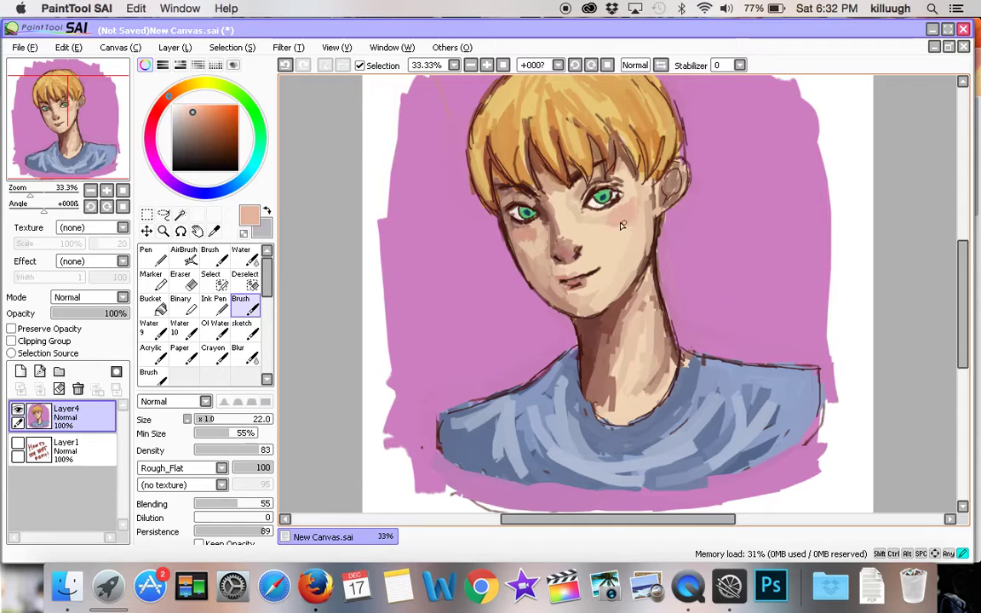
left_click(570, 268, "alt")
left_click(576, 271, "alt")
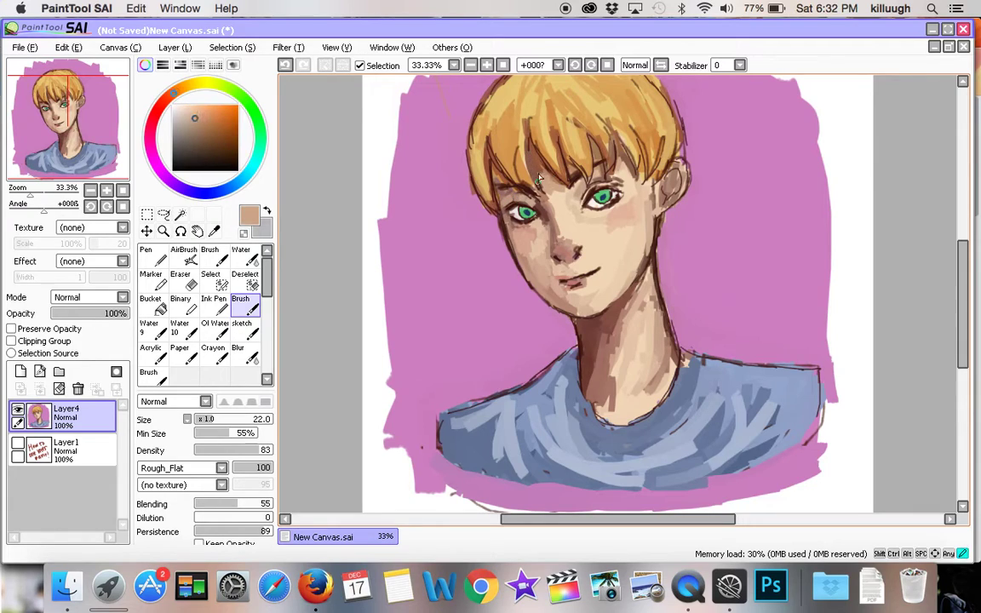
- Undo the last few strokes and repaint the skin between the eyebrows in a sampled tan
left_click(567, 195, "alt")
left_click(287, 65)
left_click(287, 66)
left_click(287, 66)
left_click(286, 65)
left_click(287, 65)
left_click(552, 186, "alt")
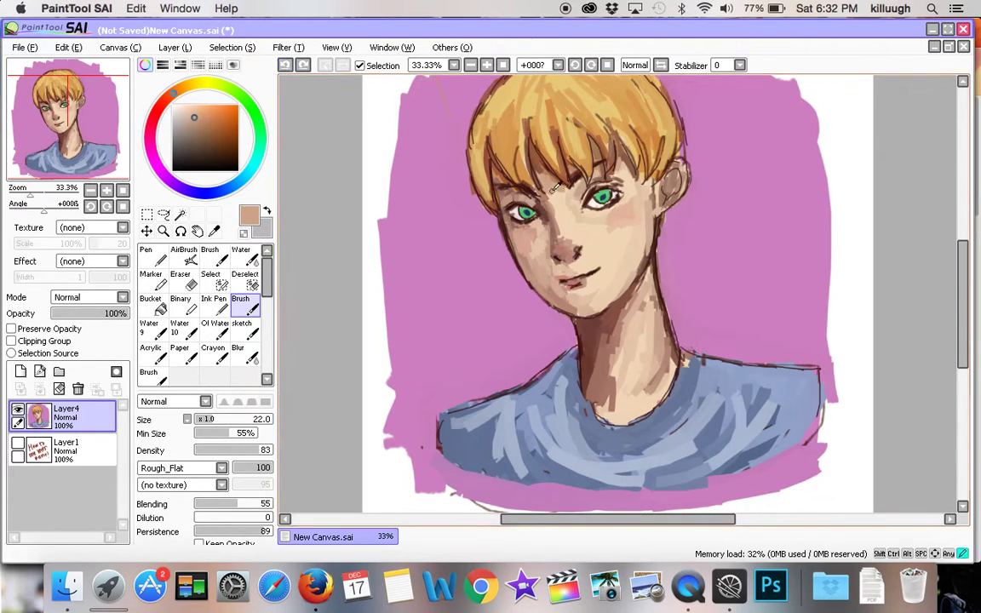
left_click_drag(539, 173, 548, 188)
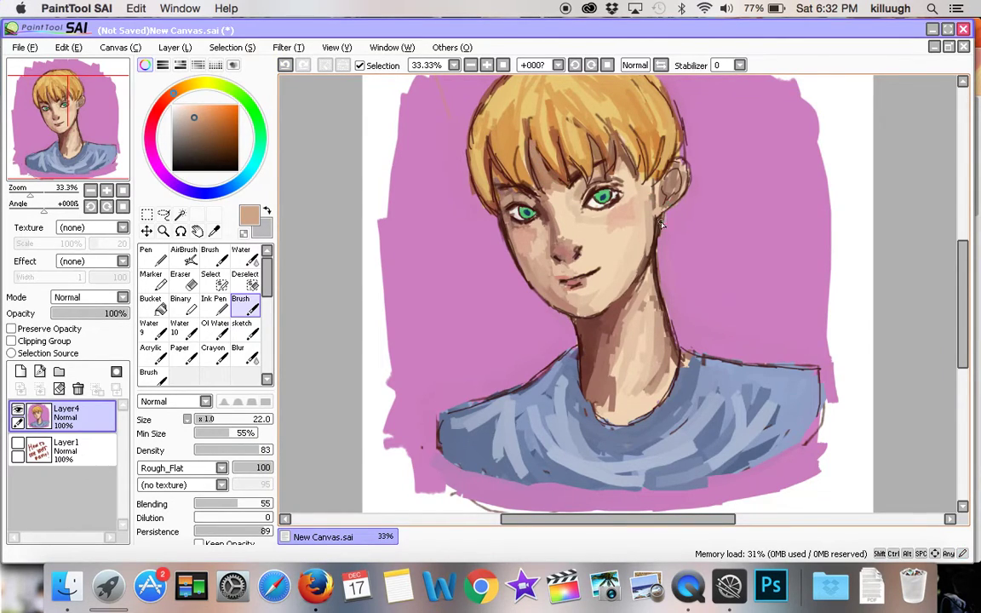
left_click(583, 237, "alt")
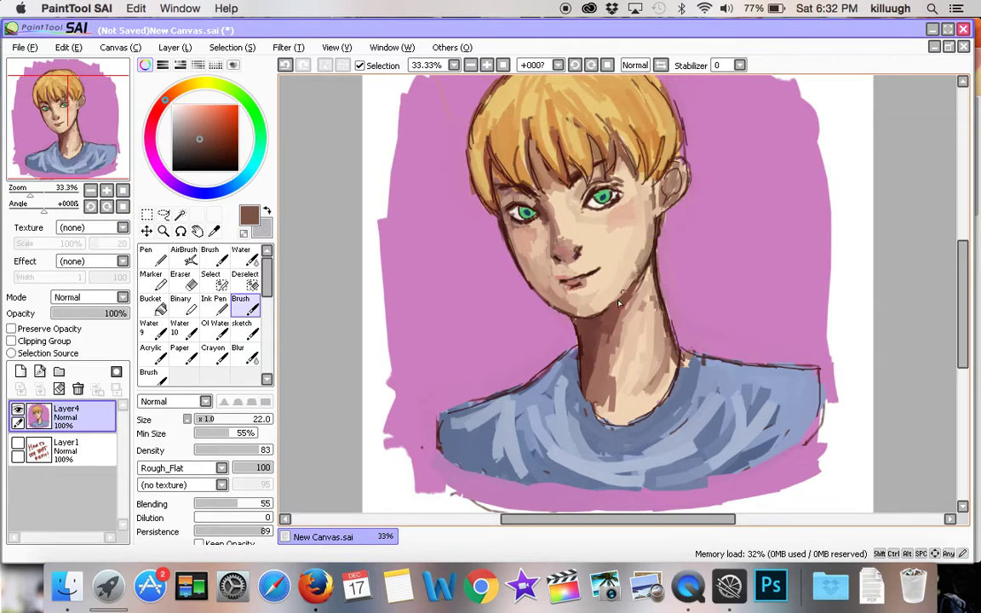
left_click(286, 66)
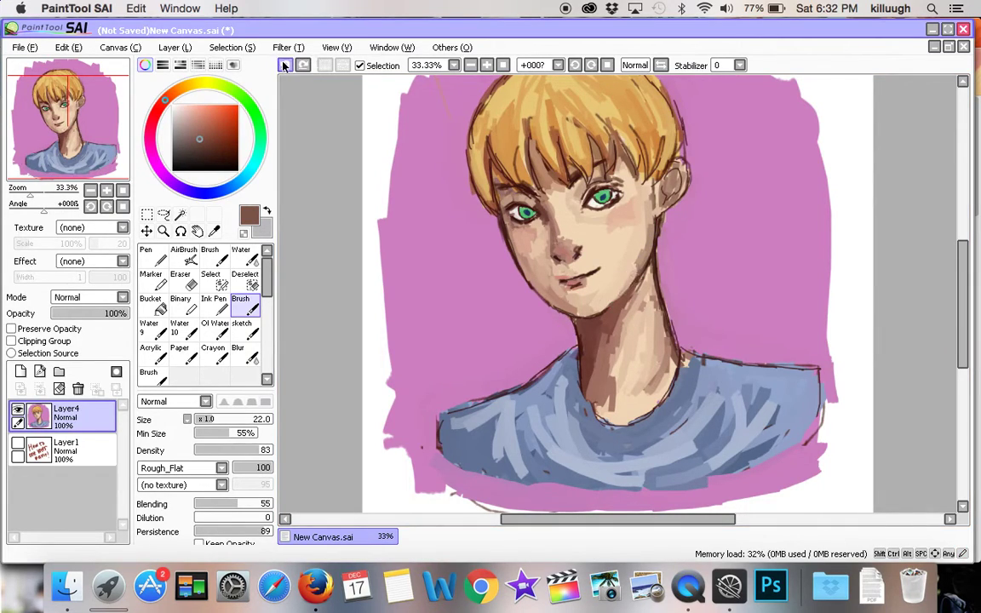
left_click(287, 68)
- Check the portrait in a mirrored view, retouch the hair's edge in sampled brown, and restore the normal orientation
left_click(664, 68)
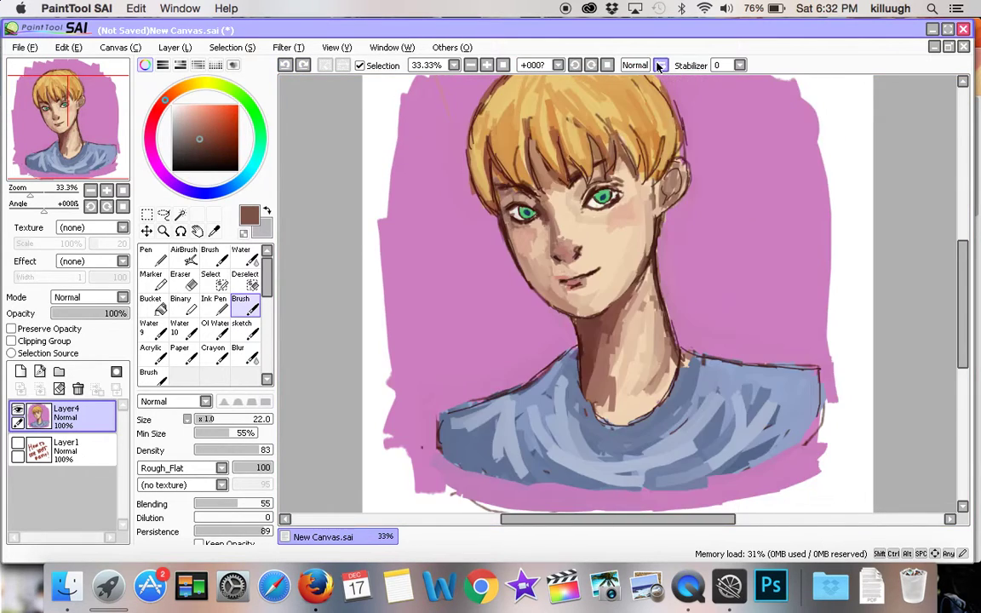
left_click(470, 66)
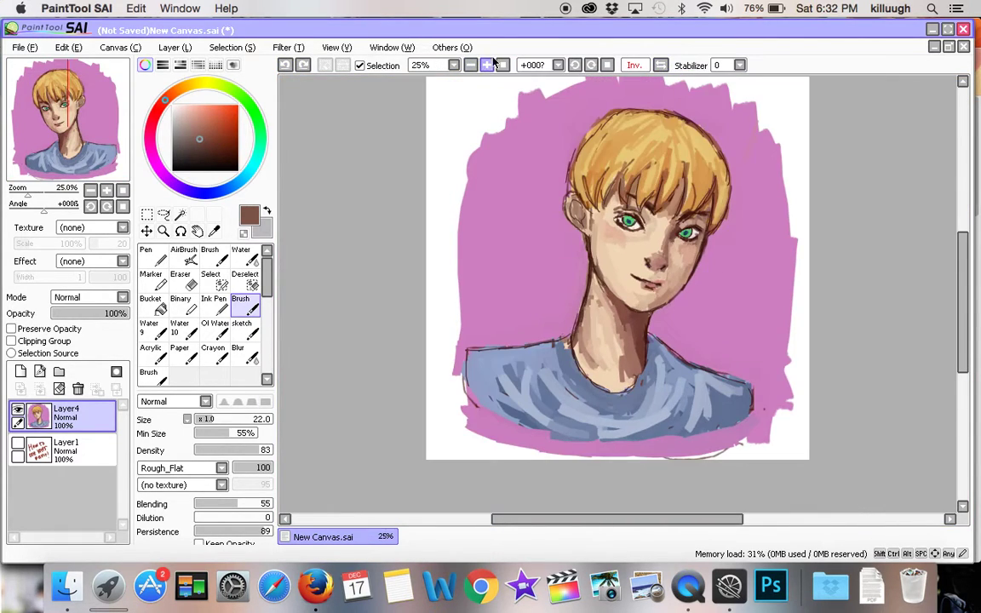
left_click(586, 155, "alt")
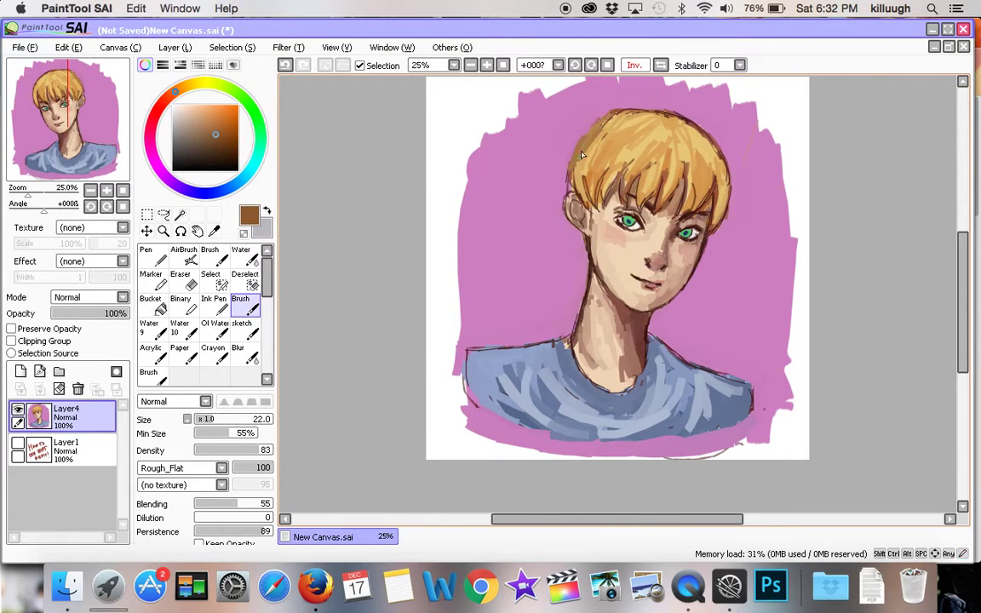
left_click(662, 66)
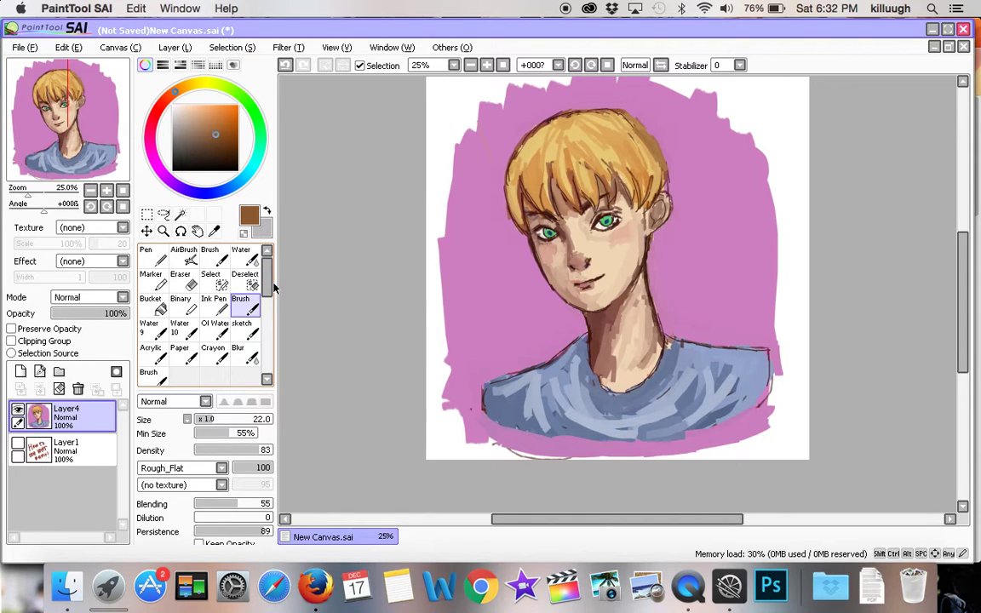
- Sample a reddish brown from the hair outline and strengthen the hair's back edge above the ear
scroll(969, 247, "up", 2)
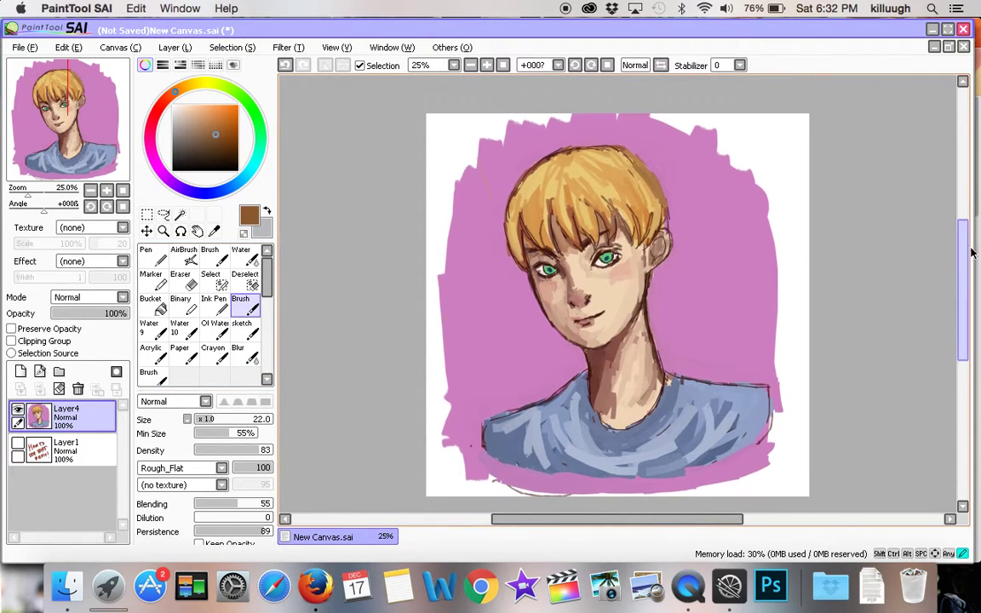
left_click(535, 173, "alt")
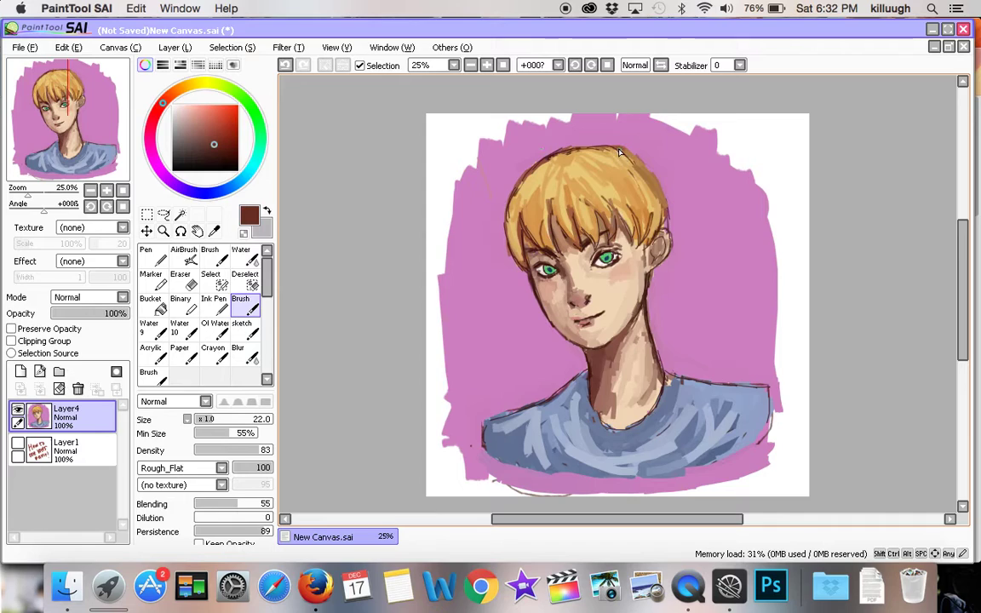
left_click_drag(651, 177, 661, 232)
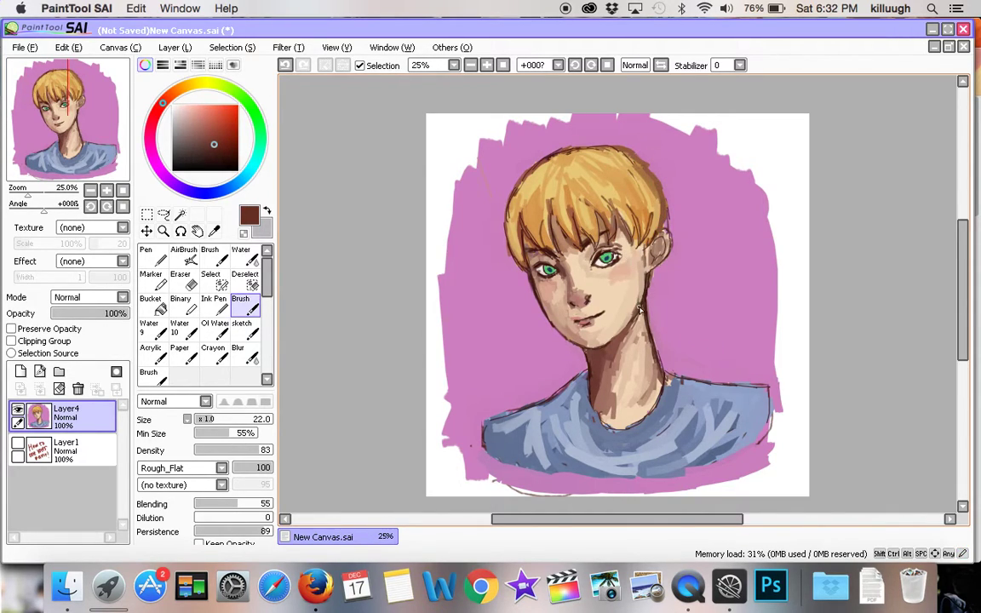
- Sample the shirt's blue and cover the stray spot where the collar meets the neck, touching up the shirt
left_click(673, 390, "alt")
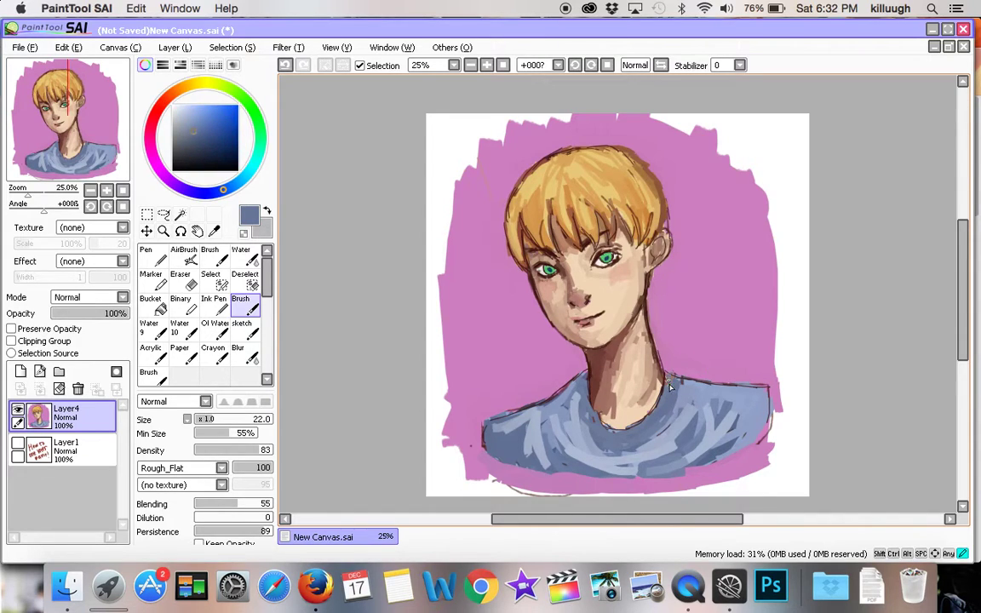
left_click_drag(678, 382, 684, 379)
left_click_drag(552, 432, 614, 471)
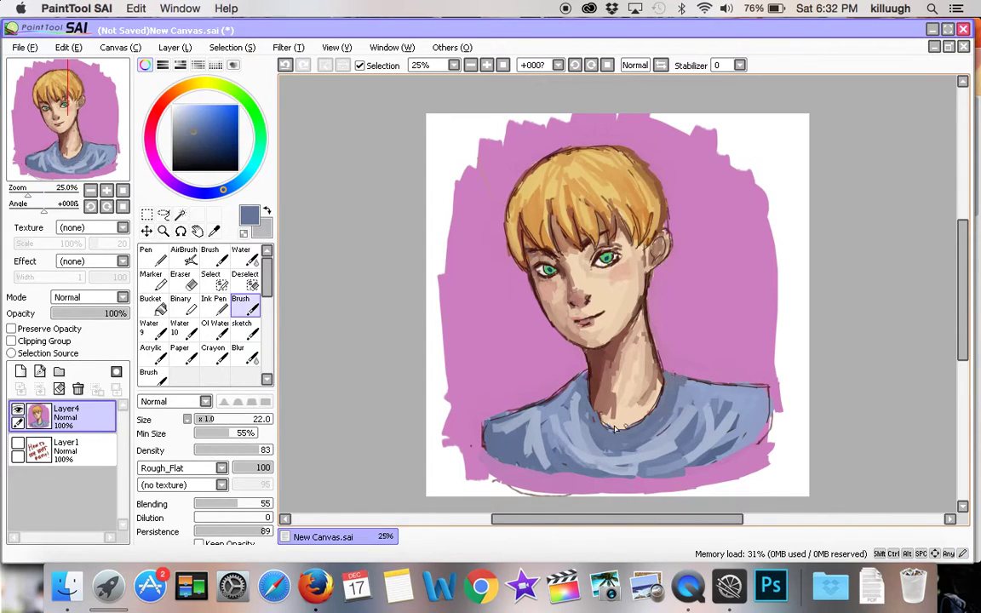
- Handwrite "Thank you" with a small heart in white using the Pen on the pink background beside the neck
left_click(174, 108)
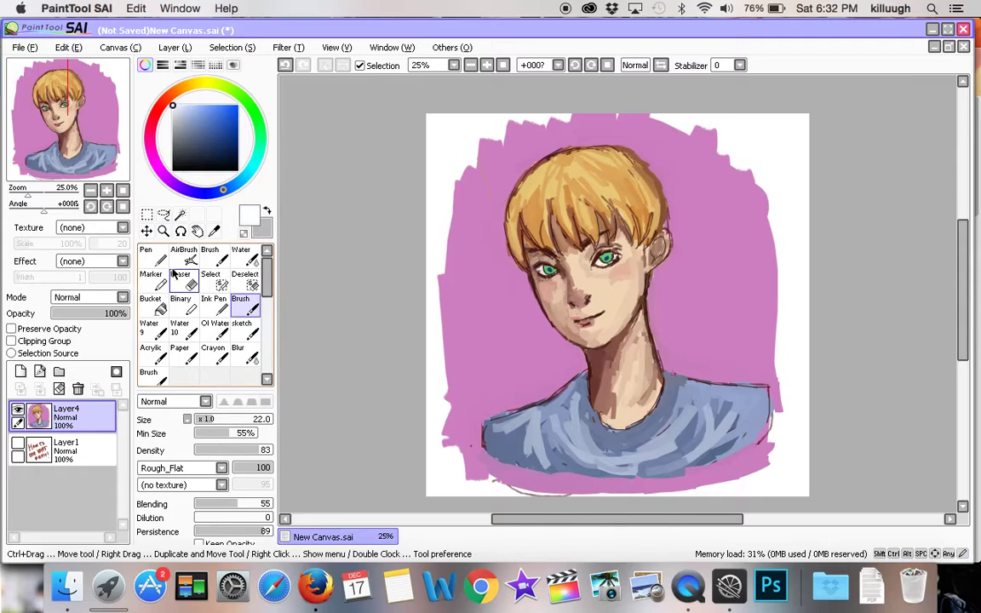
mouse_move(705, 298)
left_mouse_down()
mouse_move(720, 300)
mouse_move(720, 311)
left_mouse_up()
mouse_move(730, 288)
left_mouse_down()
mouse_move(733, 300)
mouse_move(684, 346)
left_mouse_up()
left_click_drag(701, 315, 743, 333)
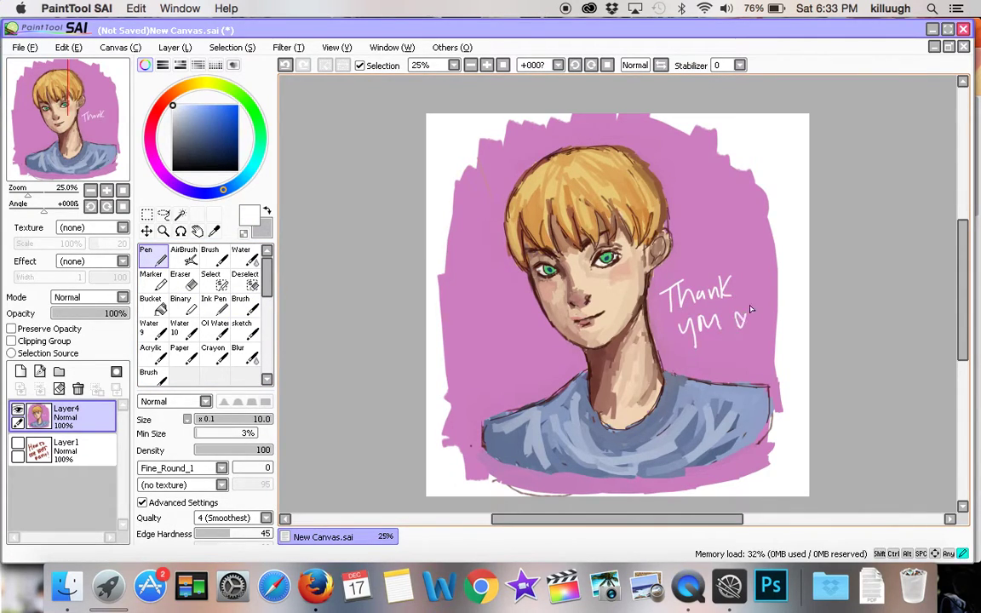
right_click(731, 597)
right_click(692, 589)
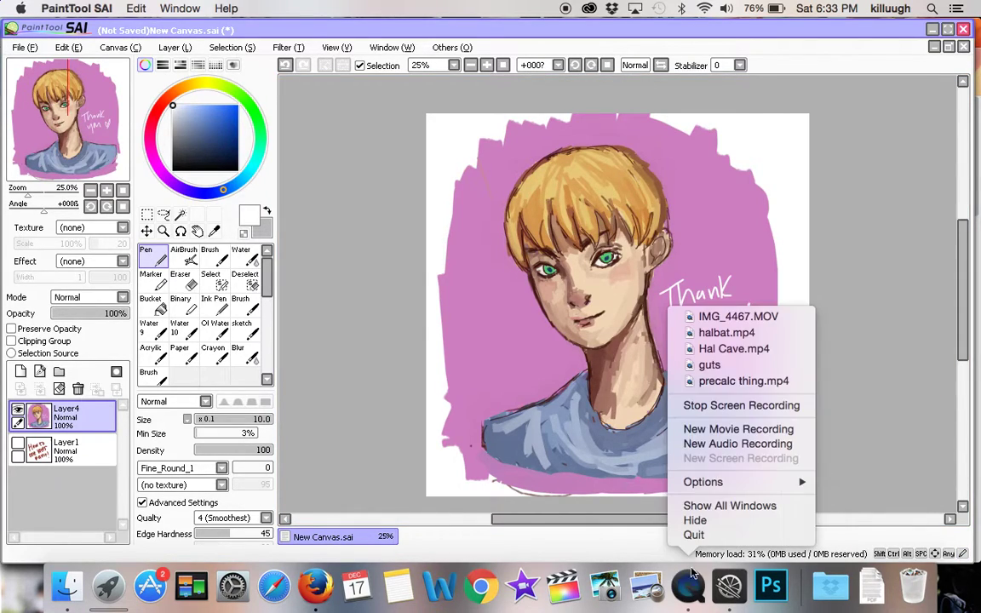